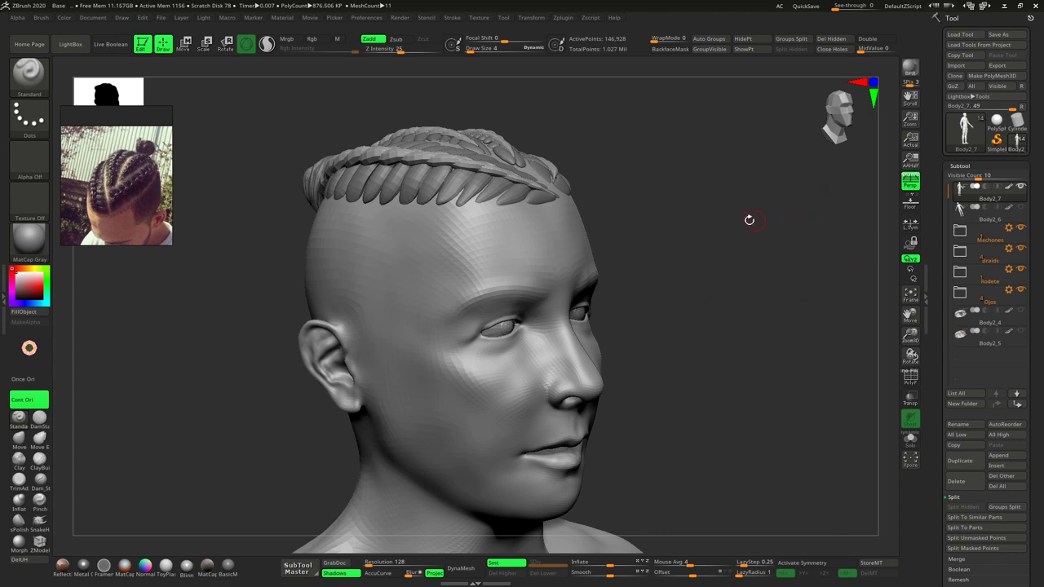
- Turn the Mechones braids and Rodete bun off and back on to identify them
drag(749, 219, 727, 221)
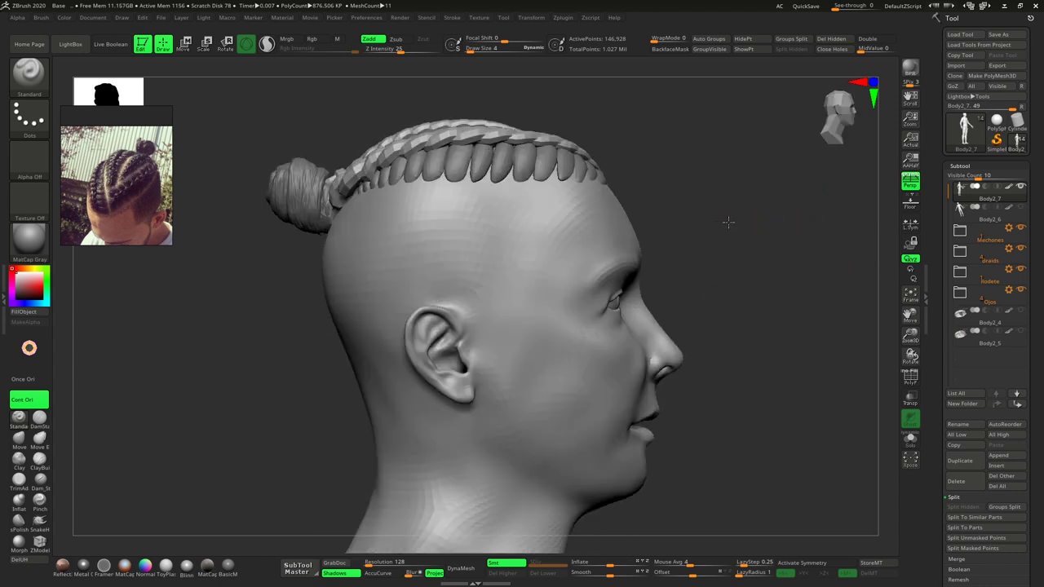
mouse_move(715, 291)
shift+mouse_down()
mouse_move(784, 287)
mouse_move(731, 272)
mouse_move(750, 272)
mouse_move(645, 282)
mouse_move(779, 283)
mouse_move(711, 287)
mouse_move(750, 269)
mouse_move(747, 282)
shift+mouse_up()
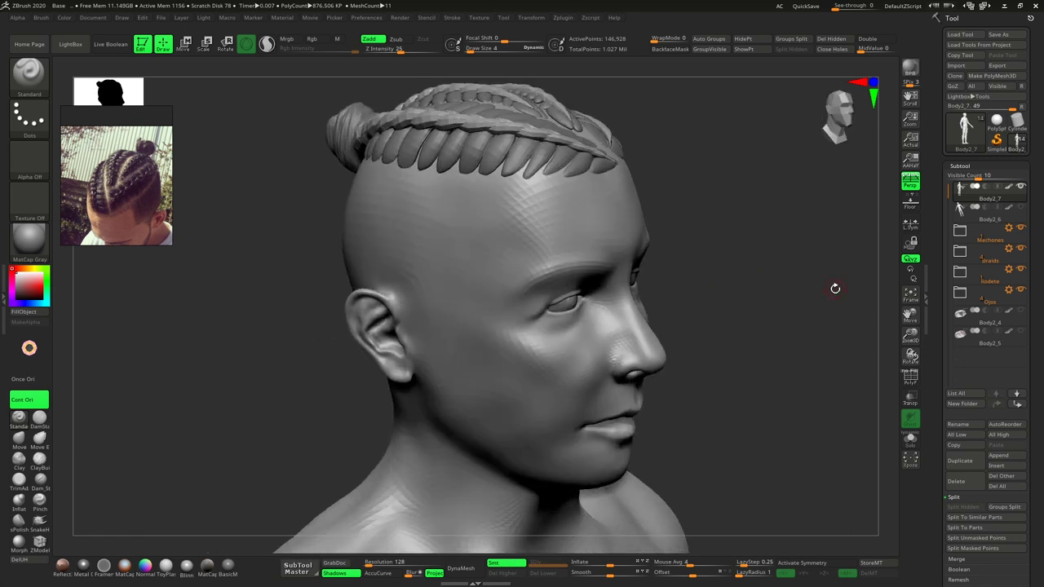
mouse_move(991, 235)
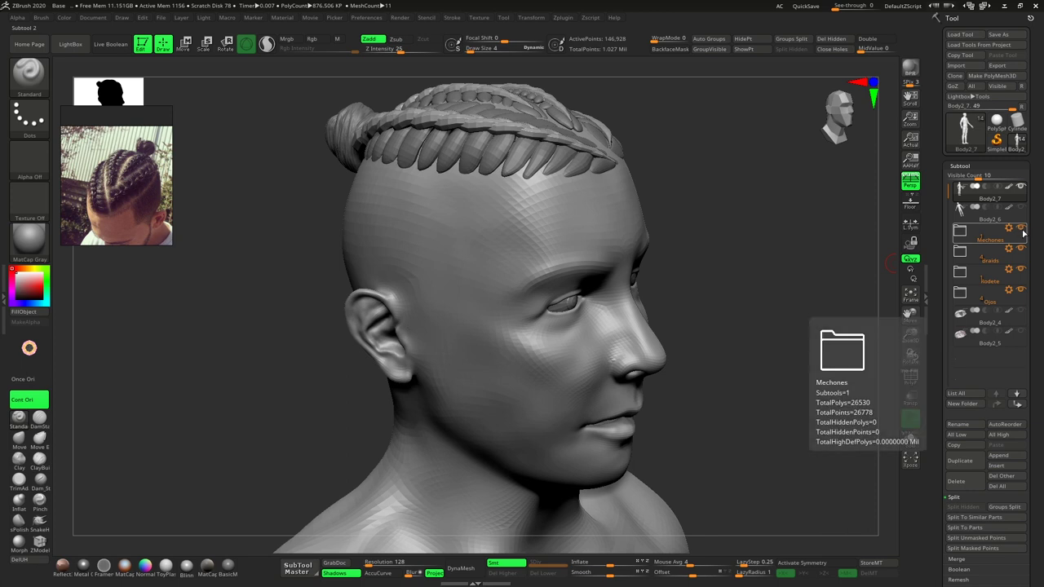
click(1024, 234)
click(1021, 229)
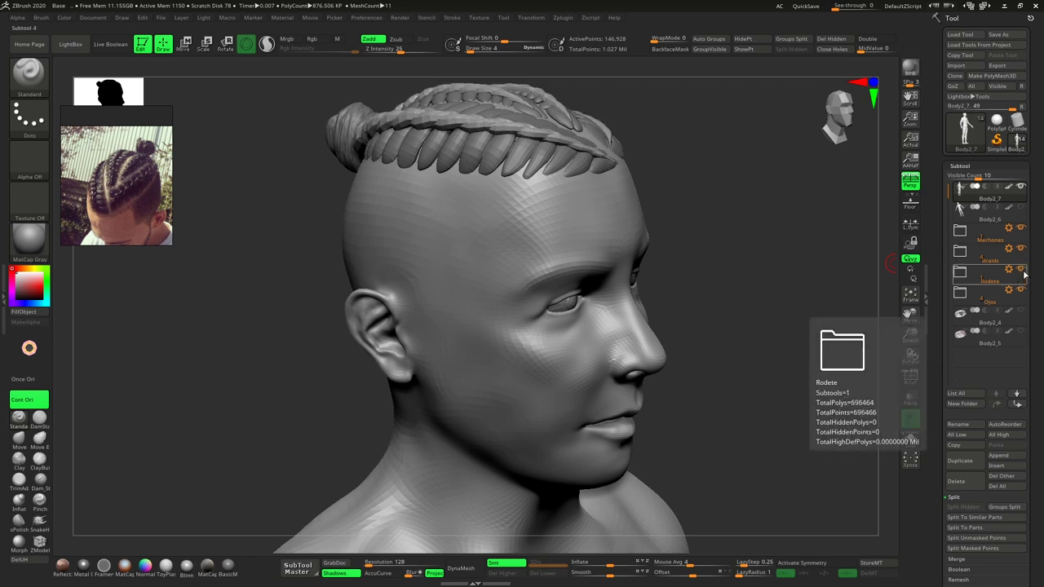
click(1022, 270)
click(1021, 270)
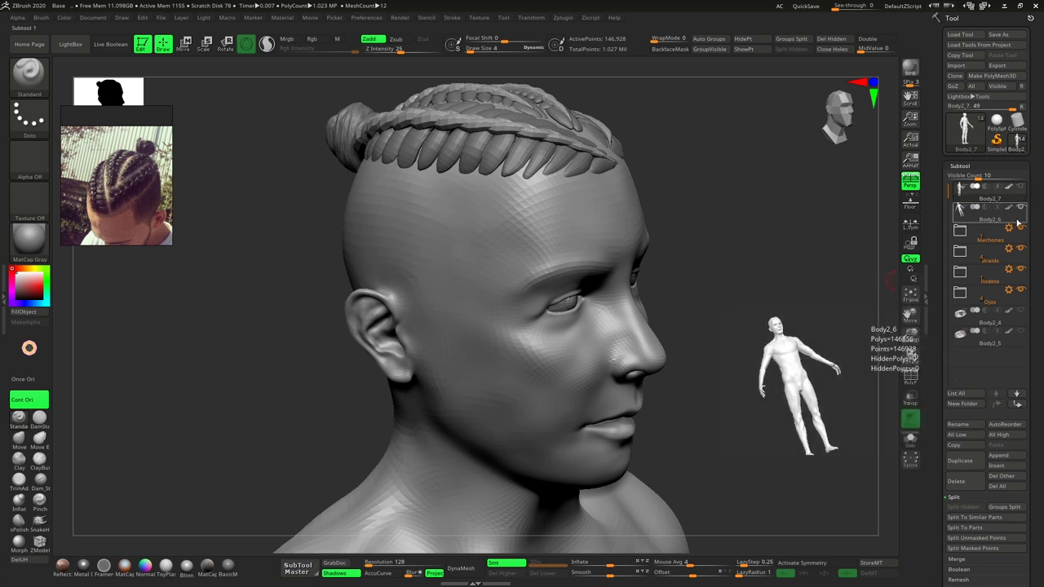
- Hide the Rodete bun, the braid folders and the Mechones braids
click(1020, 269)
click(1021, 248)
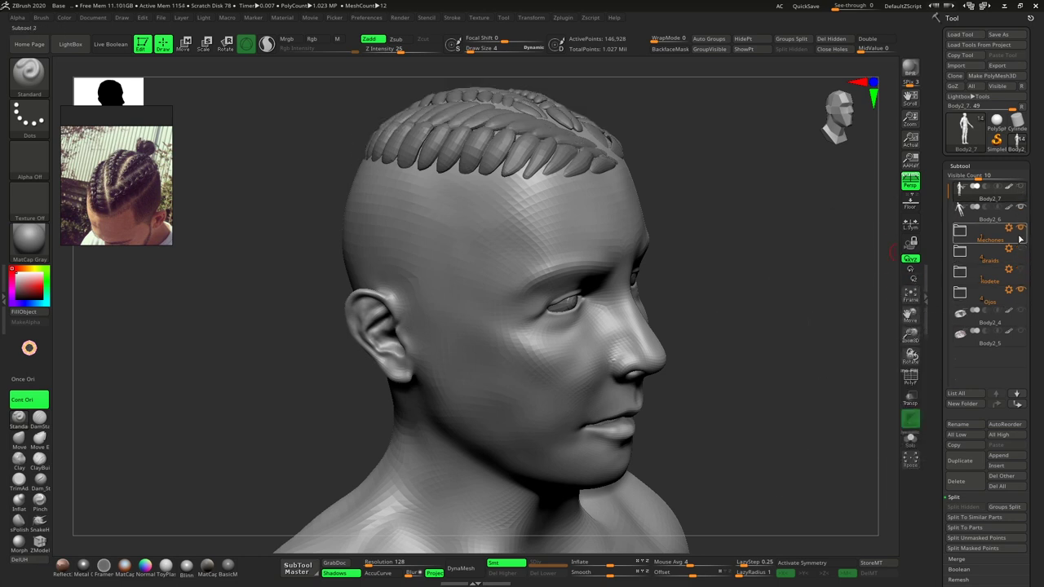
click(1021, 232)
- Make the bald head subtool Body2_6 active
key(d)
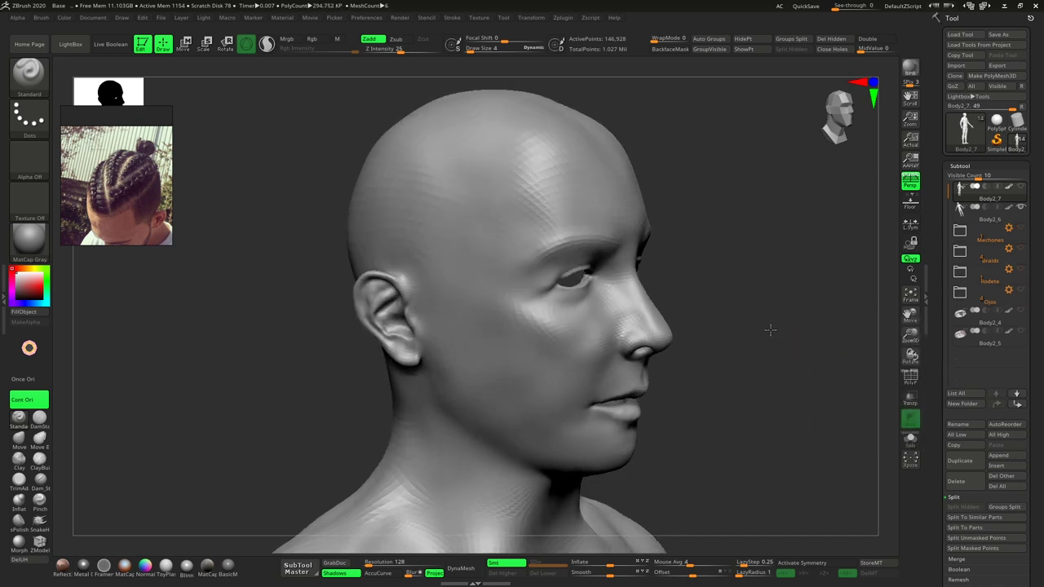
drag(770, 329, 802, 303)
click(1015, 218)
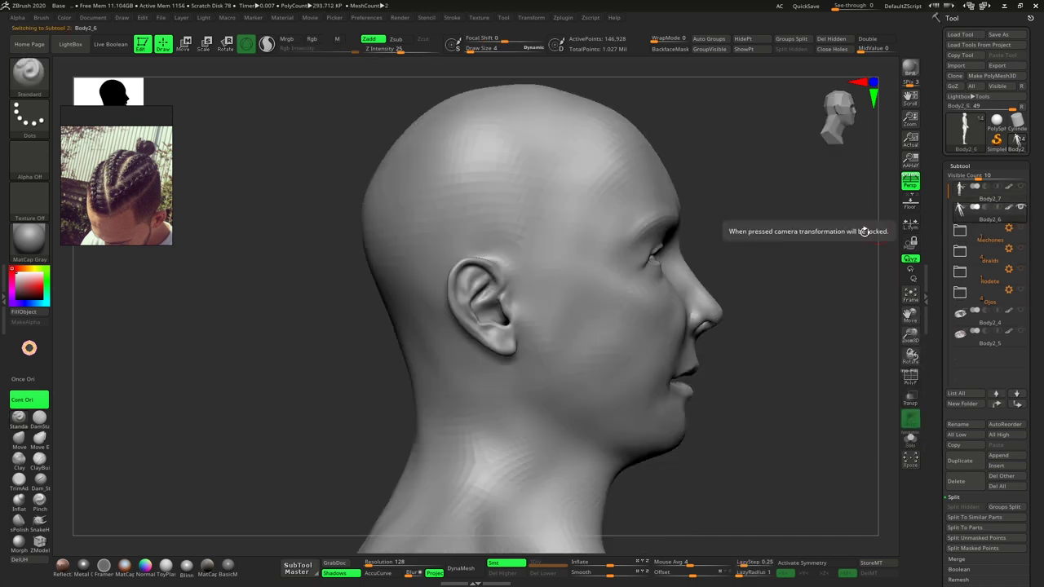
- In a flat side profile, hide everything except the top of the scalp
mouse_move(722, 210)
mouse_down()
mouse_move(671, 217)
mouse_move(711, 221)
mouse_up()
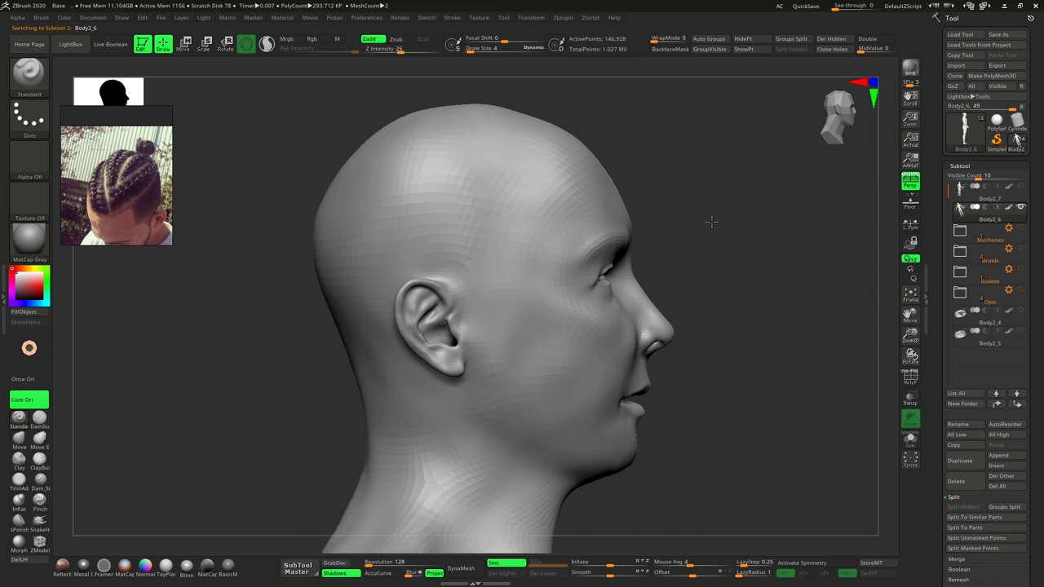
scroll(107, 204, up, 1)
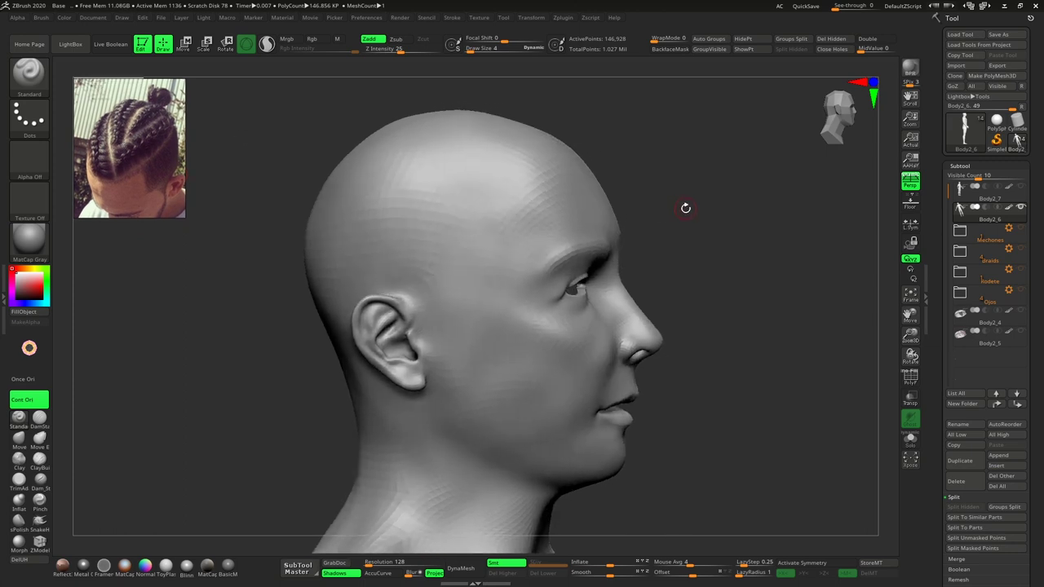
shift+drag(688, 205, 687, 206)
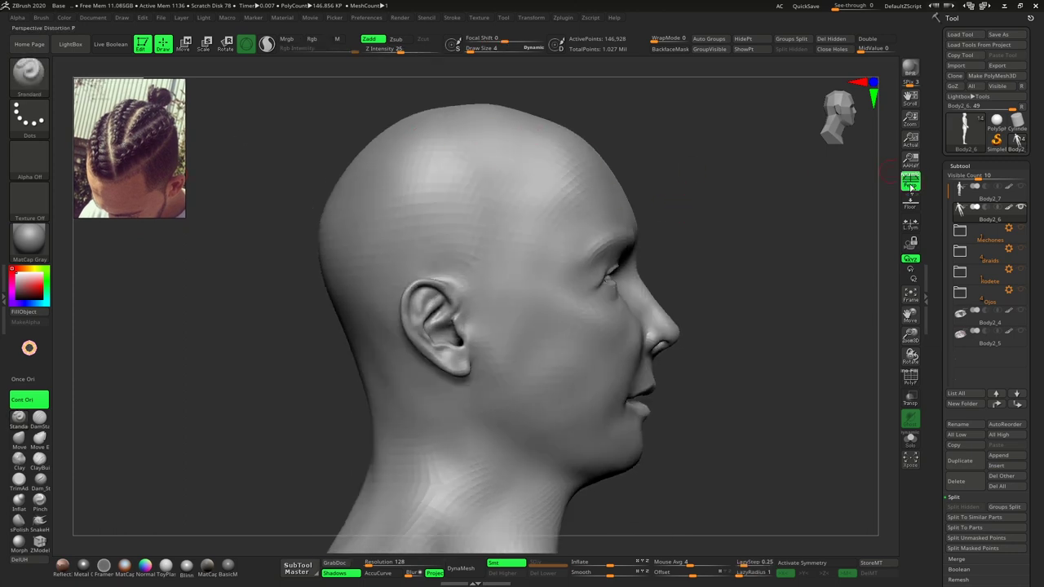
click(910, 181)
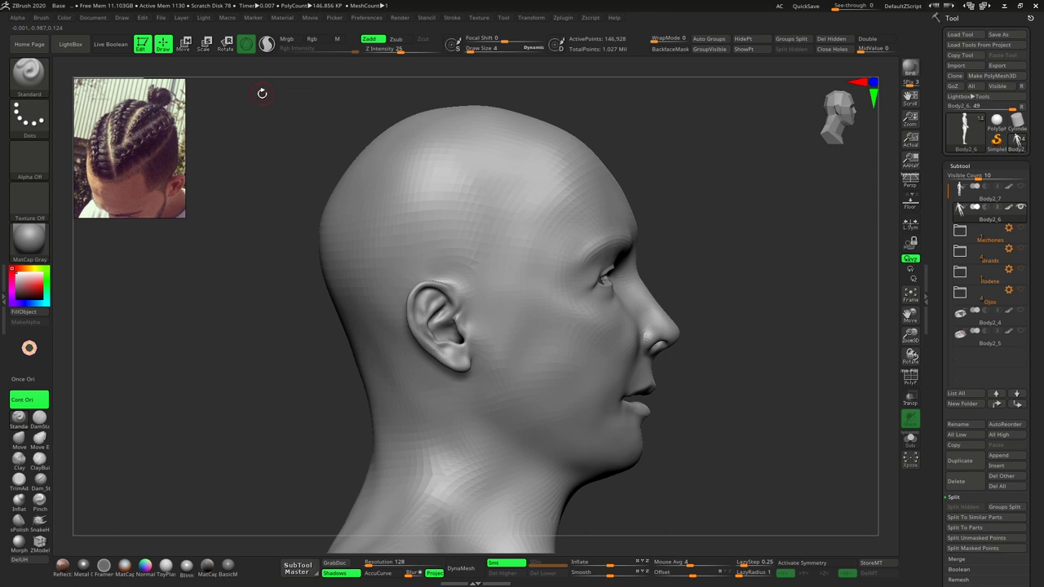
mouse_move(250, 91)
ctrl+shift+mouse_down()
mouse_move(702, 229)
mouse_move(712, 262)
ctrl+shift+mouse_up()
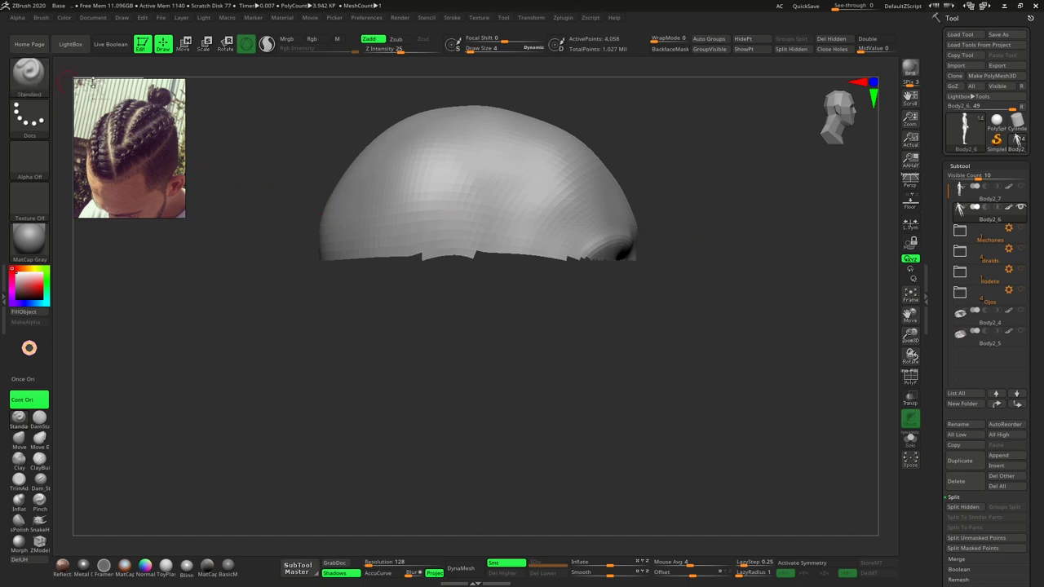
- Switch the brush from Zadd to Rgb colour painting with a dark colour
click(375, 42)
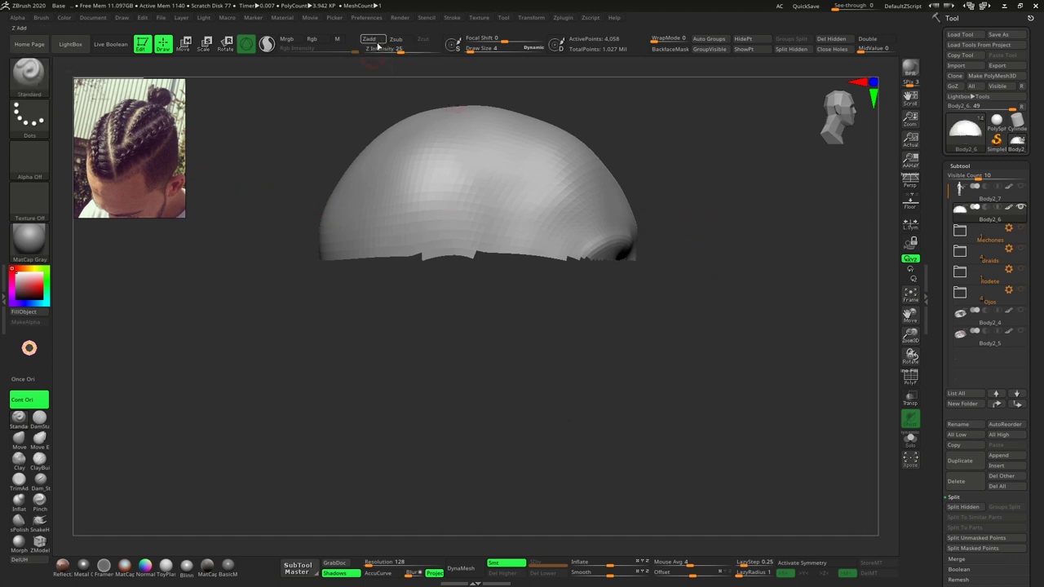
click(323, 44)
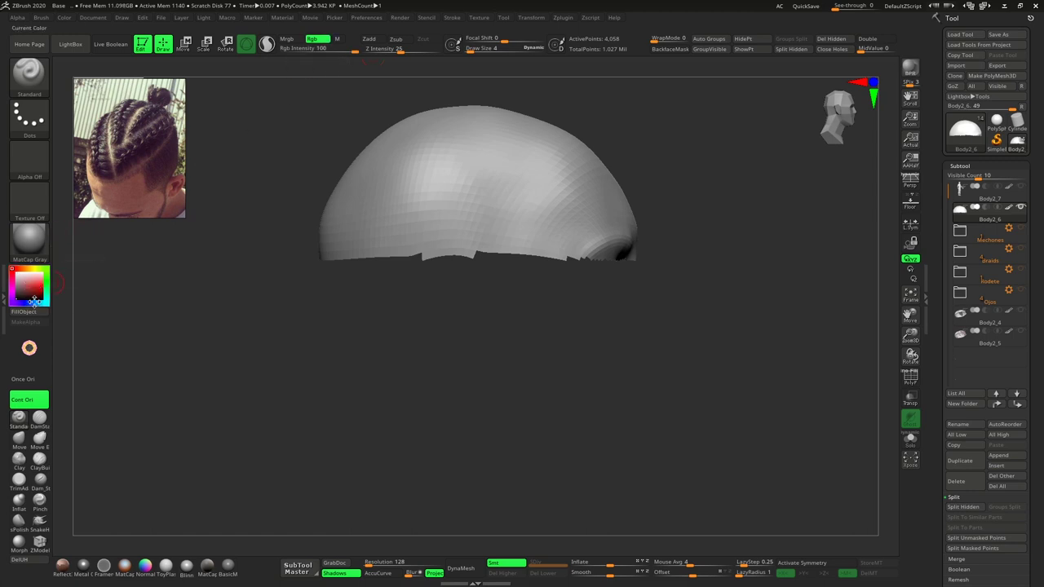
drag(43, 296, 79, 304)
click(40, 295)
- Turn on X-axis symmetry with the scalp viewed from the front
mouse_move(577, 334)
mouse_down()
mouse_move(580, 347)
mouse_move(550, 351)
mouse_move(622, 342)
mouse_move(608, 343)
mouse_move(652, 277)
mouse_move(650, 306)
mouse_up()
mouse_move(669, 247)
mouse_down()
mouse_move(669, 303)
mouse_move(652, 303)
mouse_up()
key(x)
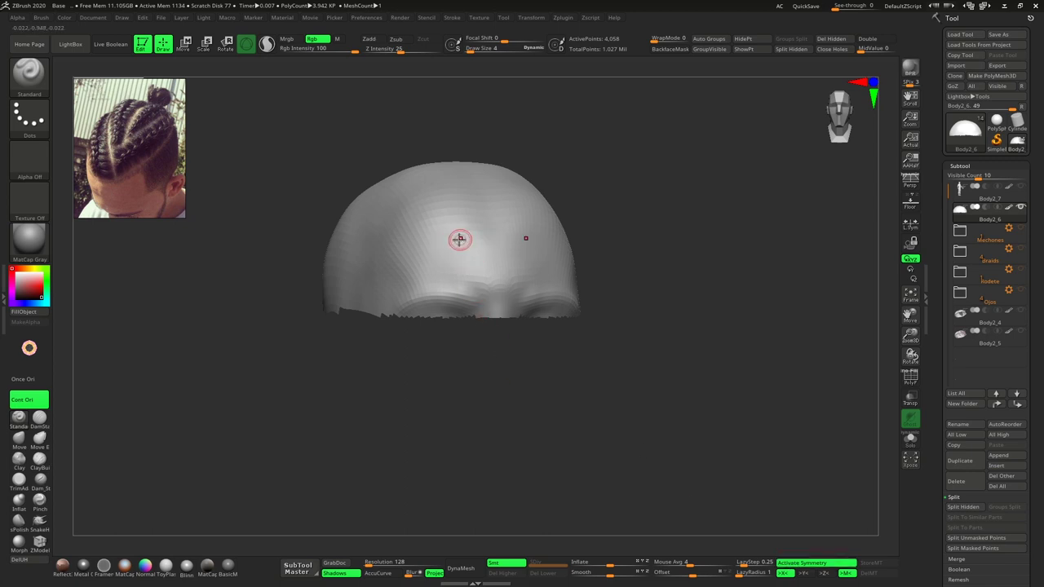
drag(266, 177, 280, 189)
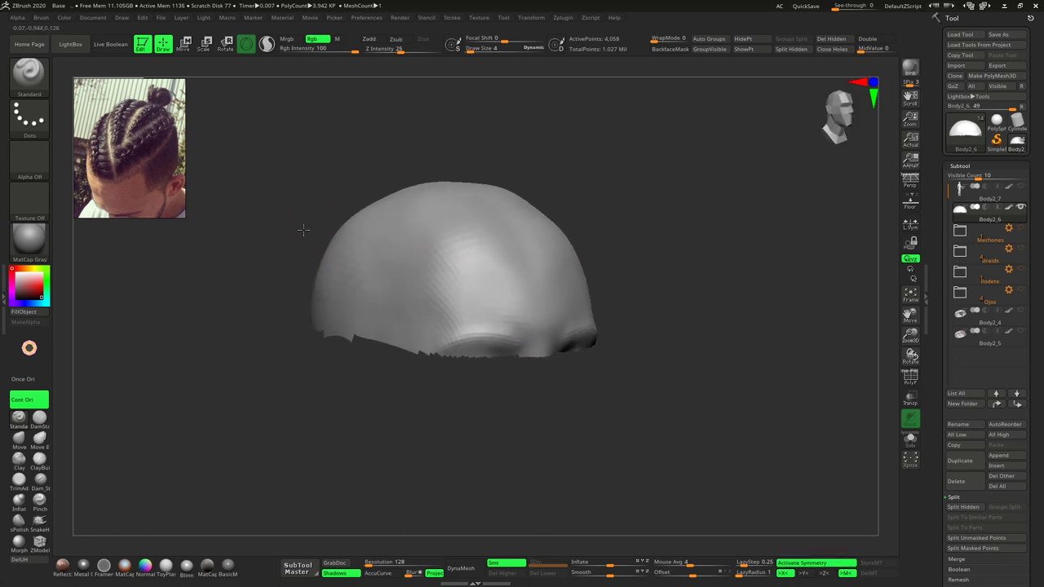
alt+drag(302, 226, 318, 229)
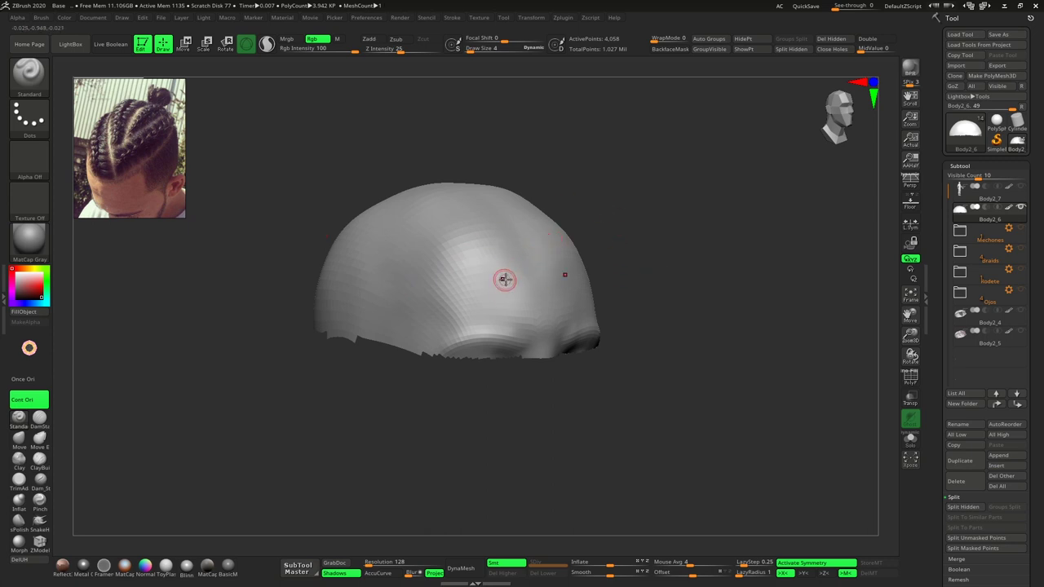
drag(503, 283, 453, 257)
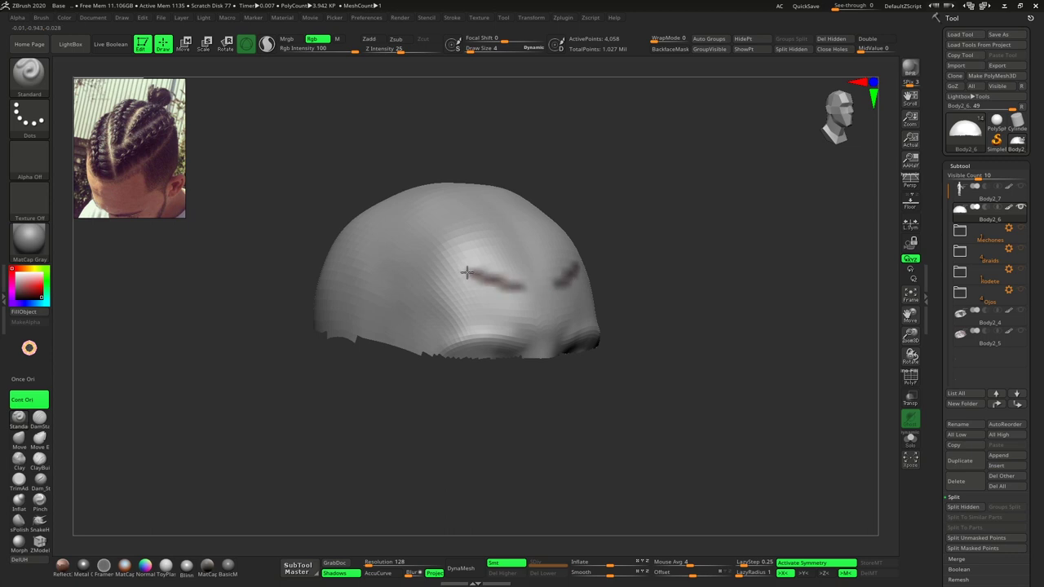
mouse_move(652, 209)
mouse_down()
mouse_move(623, 201)
mouse_move(594, 221)
mouse_up()
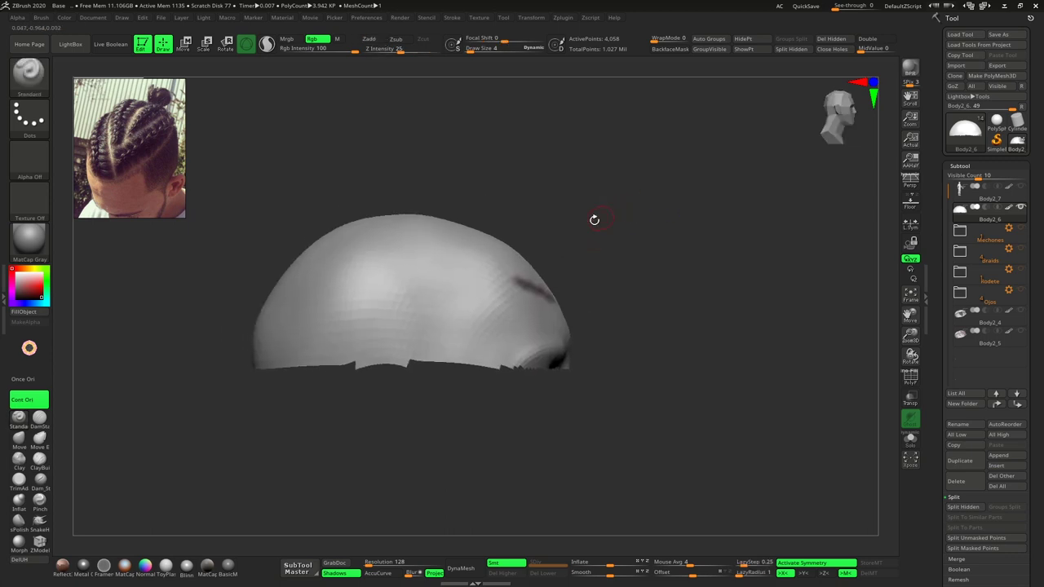
drag(511, 285, 427, 281)
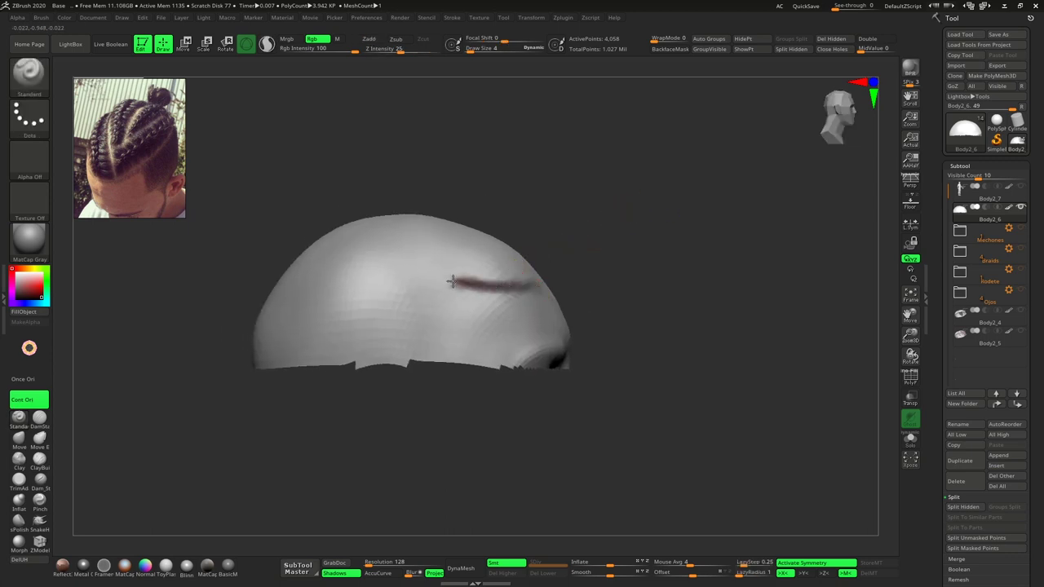
key(ctrl+z)
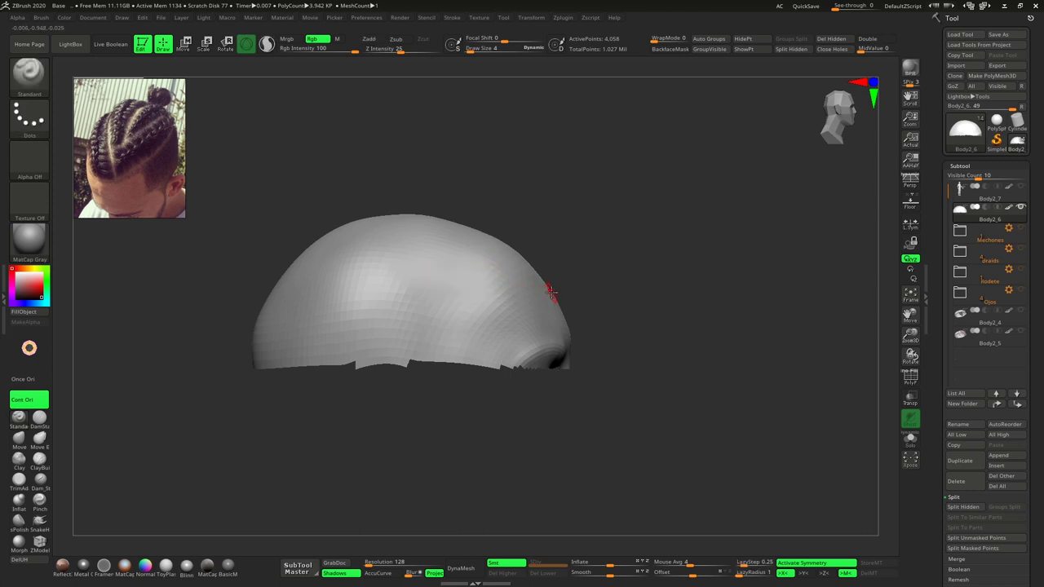
drag(496, 291, 350, 295)
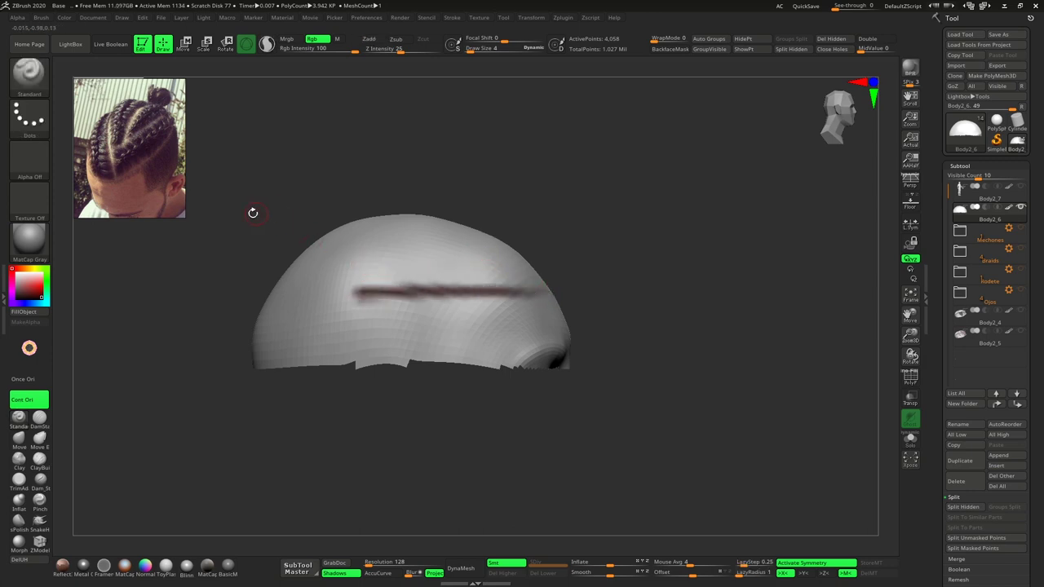
drag(252, 214, 433, 288)
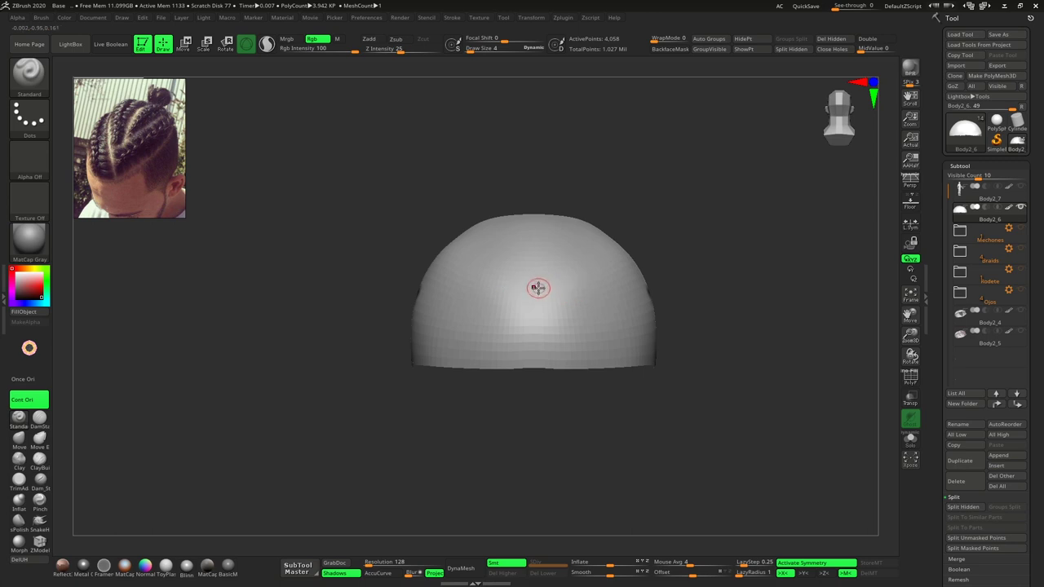
drag(556, 293, 651, 296)
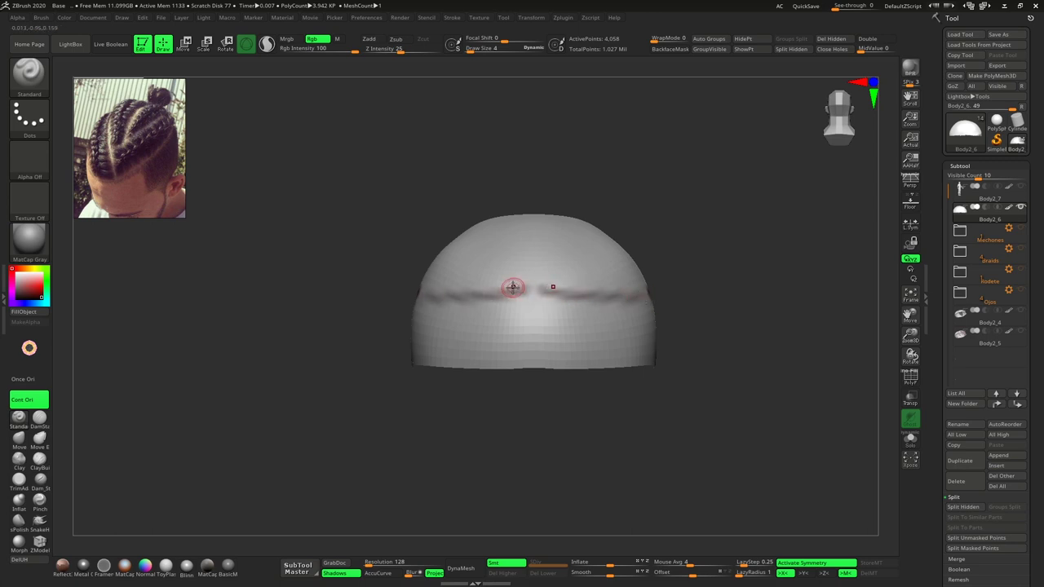
mouse_move(513, 287)
mouse_down()
mouse_move(630, 294)
mouse_move(693, 280)
mouse_up()
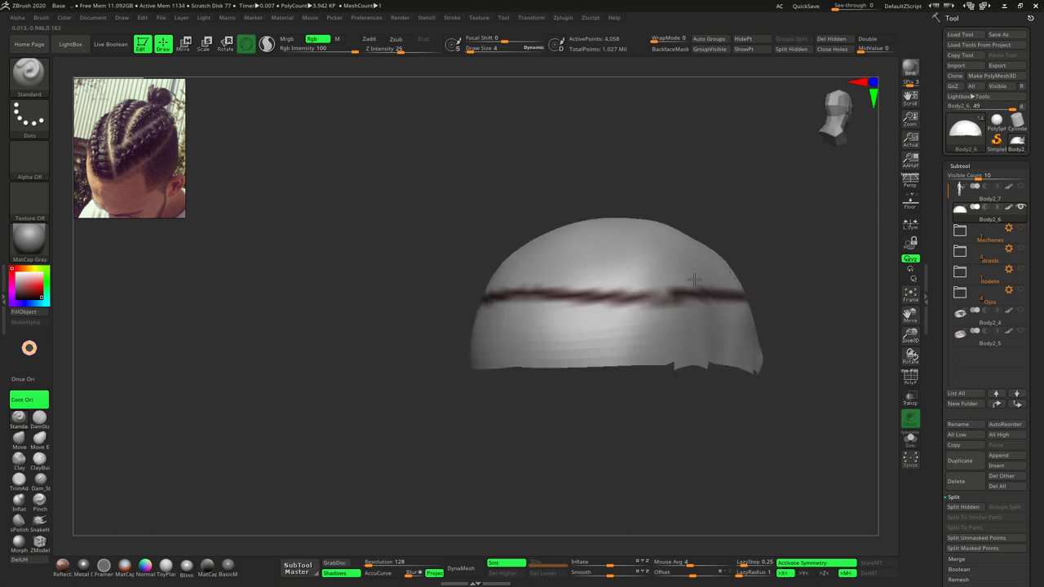
mouse_move(796, 240)
mouse_down()
mouse_move(718, 226)
mouse_move(734, 223)
mouse_move(708, 237)
mouse_up()
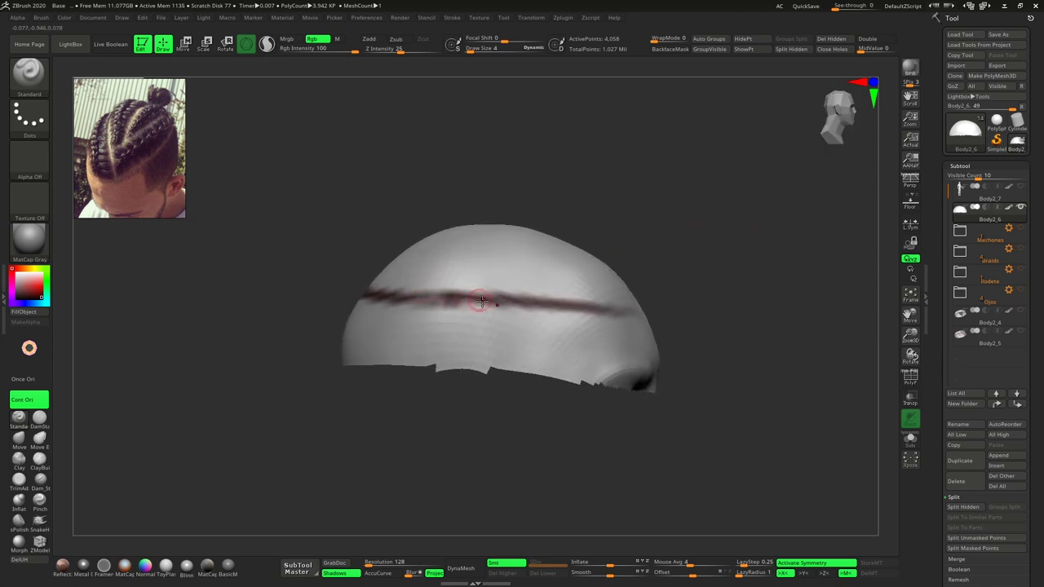
mouse_move(703, 277)
mouse_down()
mouse_move(746, 256)
mouse_move(701, 255)
mouse_up()
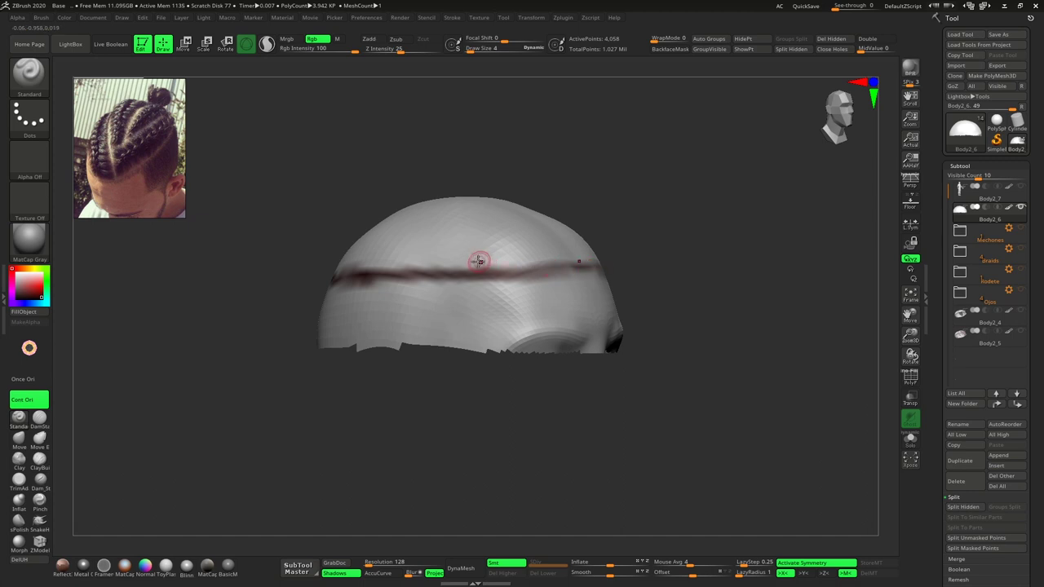
mouse_move(480, 272)
mouse_down()
mouse_move(688, 257)
mouse_move(650, 250)
mouse_up()
drag(426, 244, 576, 224)
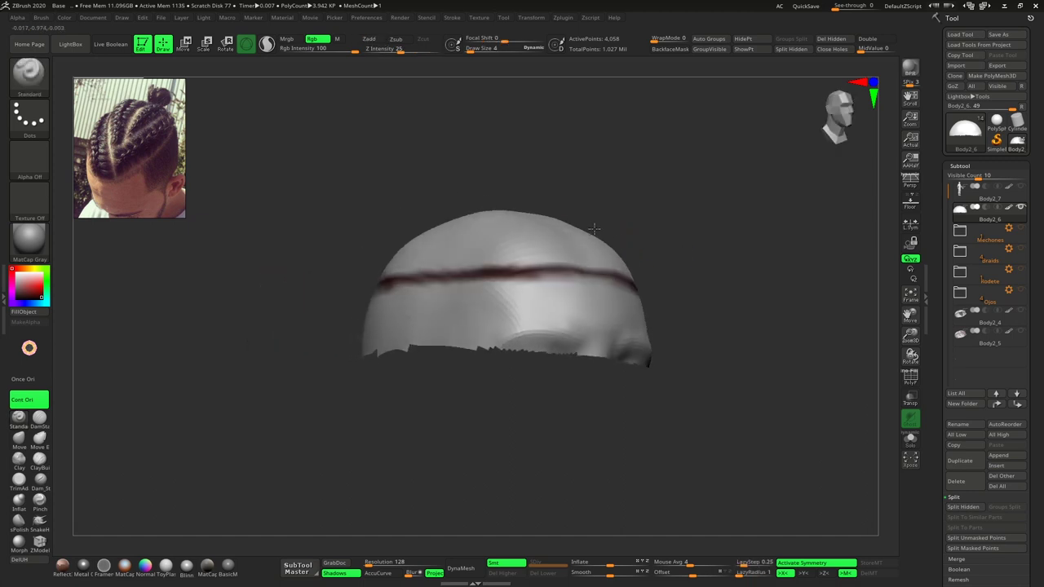
mouse_move(386, 259)
alt+mouse_down()
mouse_move(282, 270)
mouse_move(375, 269)
mouse_move(524, 233)
alt+mouse_up()
key(ctrl)
mouse_move(610, 236)
mouse_down()
mouse_move(611, 226)
mouse_move(552, 237)
mouse_up()
- Paint mirrored dark stripes across the scalp cap and check them from the side
mouse_move(415, 279)
mouse_down()
mouse_move(524, 278)
mouse_move(659, 252)
mouse_up()
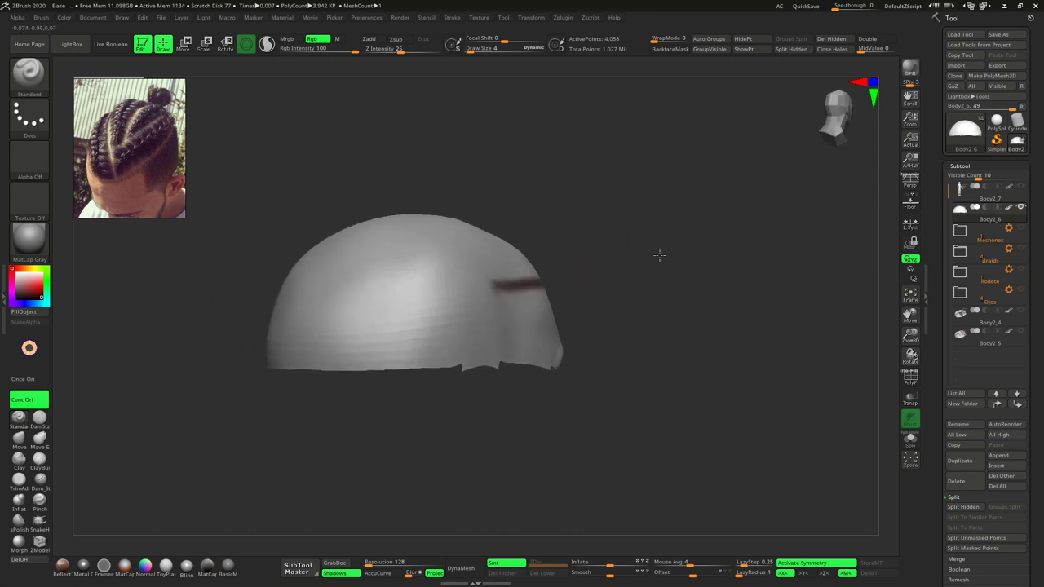
drag(341, 298, 474, 288)
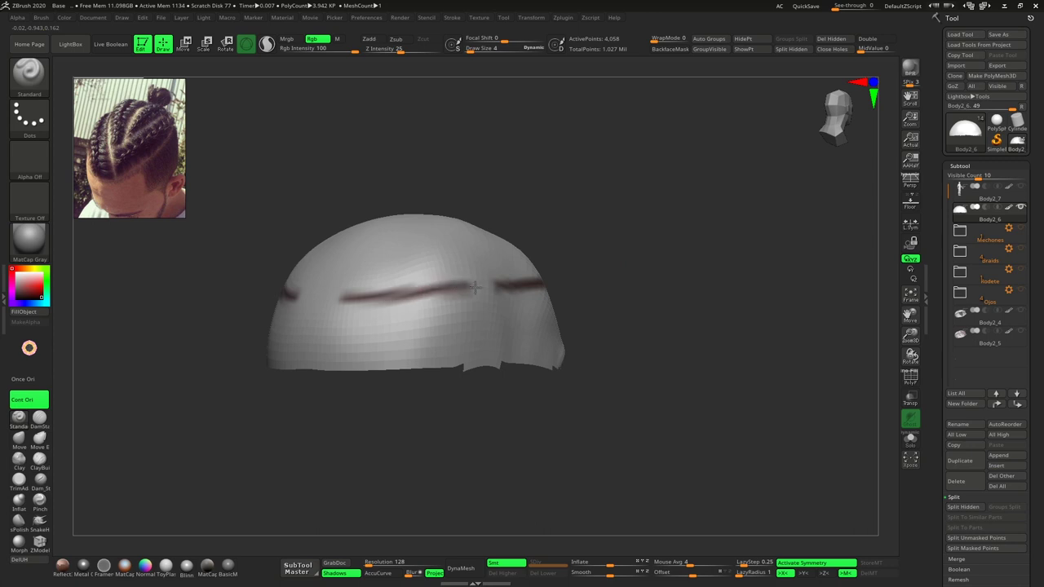
drag(579, 262, 653, 251)
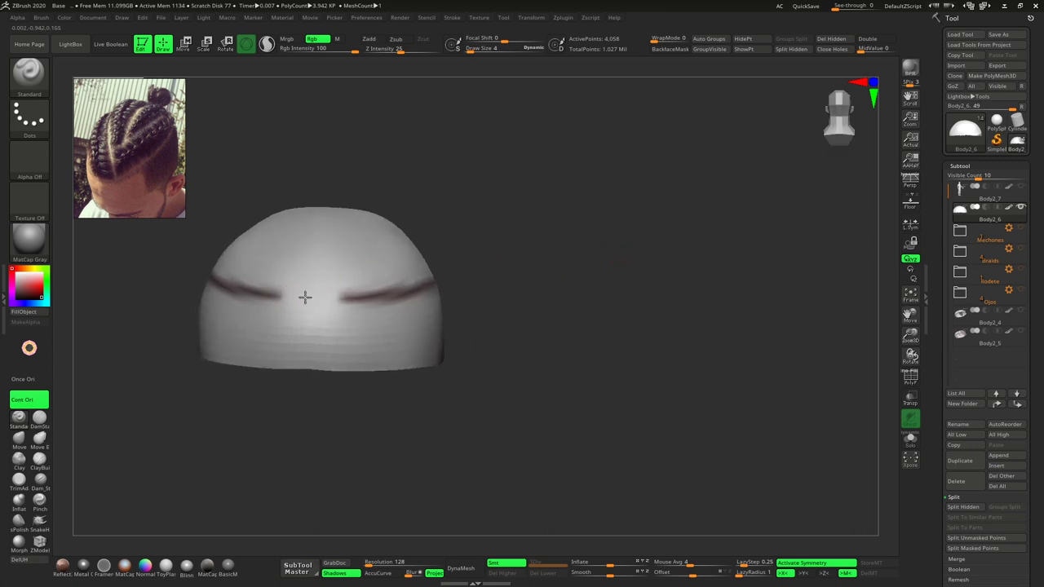
drag(303, 297, 355, 293)
mouse_move(538, 261)
mouse_down()
mouse_move(583, 261)
mouse_move(568, 240)
mouse_move(585, 236)
mouse_move(566, 249)
mouse_move(620, 264)
mouse_move(607, 253)
mouse_move(595, 277)
mouse_move(589, 218)
mouse_up()
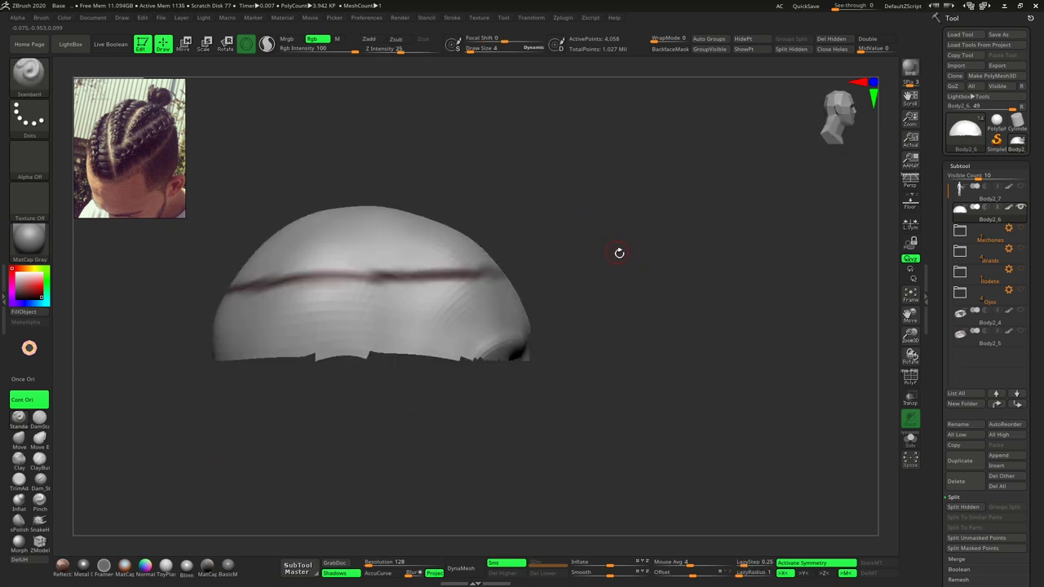
mouse_move(619, 253)
mouse_down()
mouse_move(595, 231)
mouse_move(552, 233)
mouse_move(609, 237)
mouse_move(565, 252)
mouse_move(639, 224)
mouse_move(641, 250)
mouse_move(613, 256)
mouse_move(624, 279)
mouse_move(608, 278)
mouse_up()
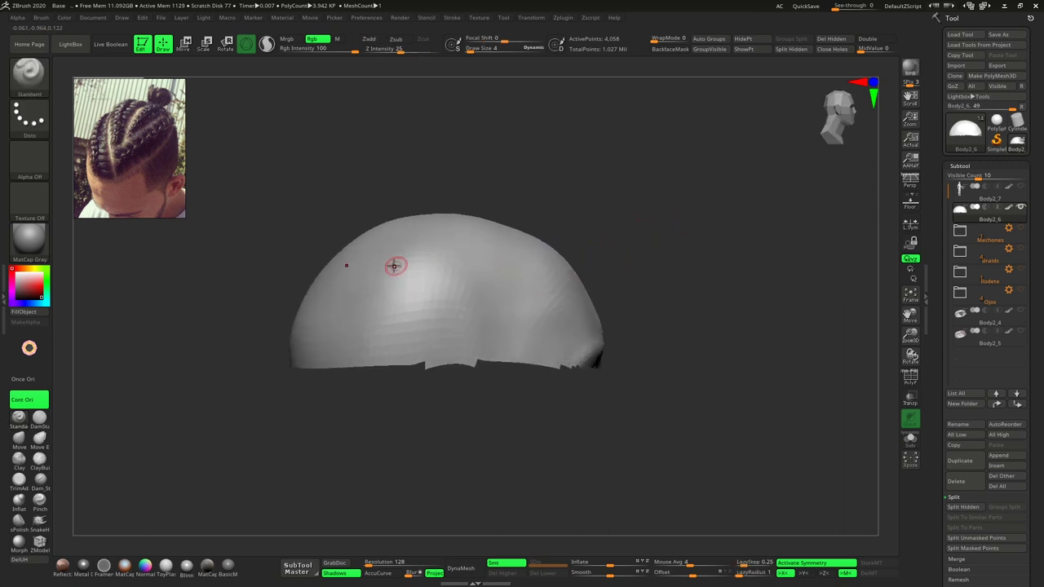
- Undo and repaint the dark hairline band across the dome until it sits right
mouse_move(335, 295)
mouse_down()
mouse_move(530, 300)
mouse_move(599, 285)
mouse_up()
key(ctrl+z)
drag(433, 287, 589, 286)
mouse_move(620, 261)
mouse_down()
mouse_move(637, 258)
mouse_move(334, 287)
mouse_move(557, 272)
mouse_up()
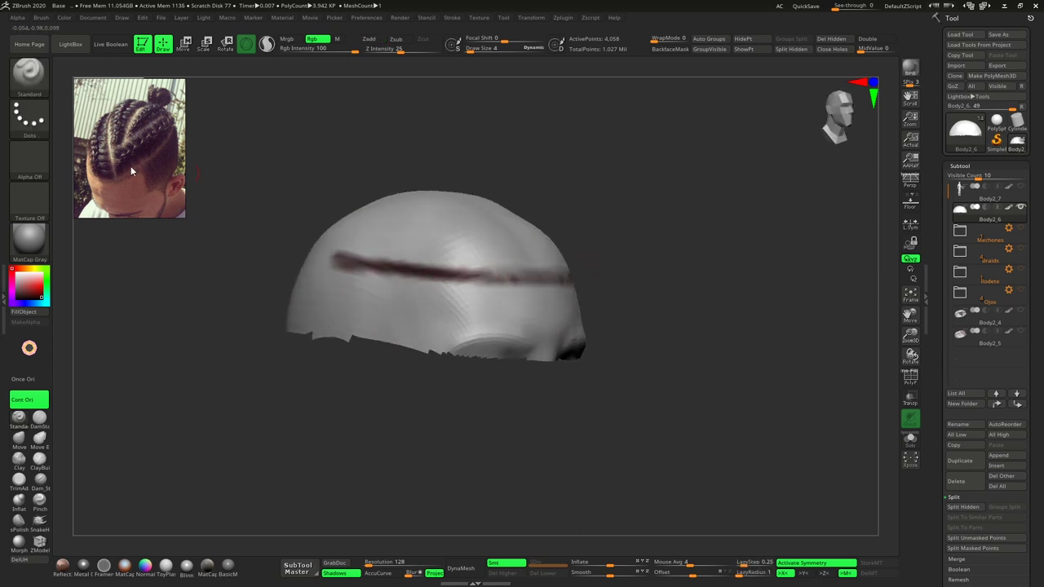
mouse_move(120, 186)
mouse_down()
mouse_move(314, 269)
mouse_move(457, 286)
mouse_up()
key(ctrl+z)
drag(299, 281, 501, 273)
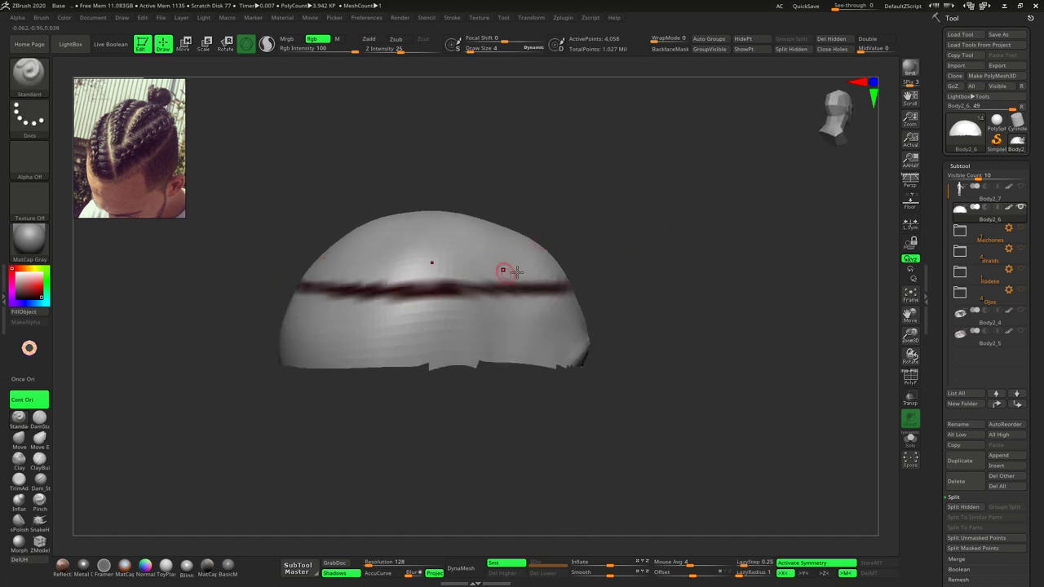
mouse_move(530, 221)
mouse_down()
mouse_move(588, 219)
mouse_move(606, 235)
mouse_move(557, 226)
mouse_move(598, 228)
mouse_move(580, 278)
mouse_move(644, 226)
mouse_move(639, 261)
mouse_move(630, 254)
mouse_up()
- Browse the reference panel to the braided-head top view
scroll(129, 138, down, 3)
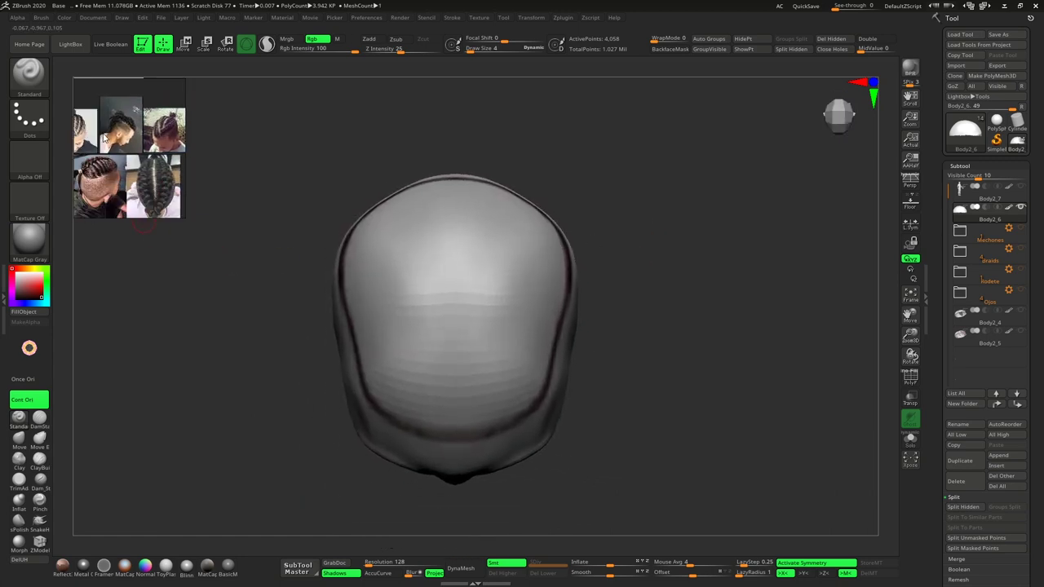
scroll(127, 93, down, 2)
scroll(126, 98, up, 2)
scroll(127, 114, up, 2)
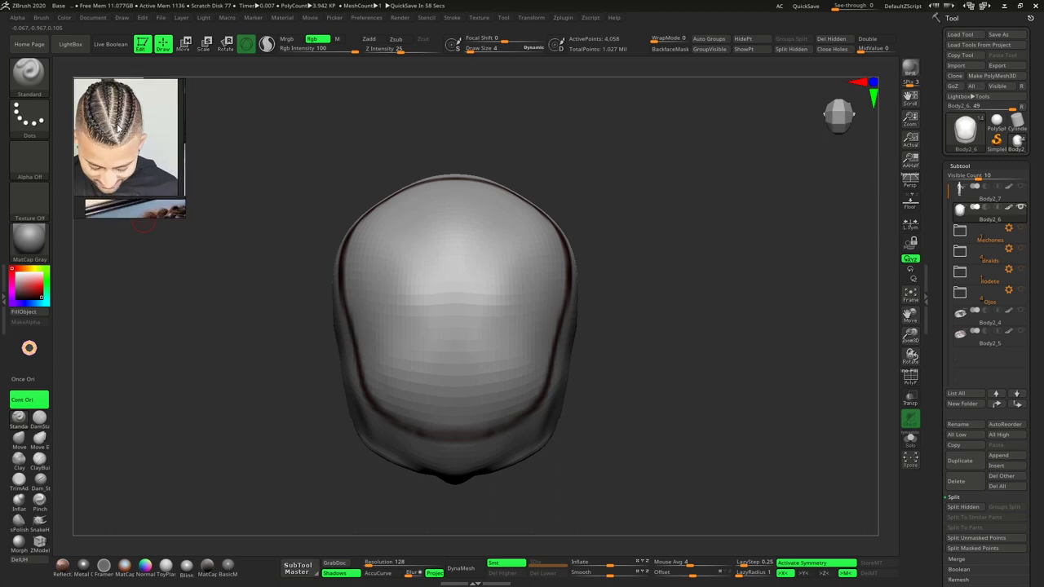
scroll(127, 130, up, 1)
scroll(126, 137, up, 1)
scroll(129, 141, down, 2)
scroll(139, 145, up, 2)
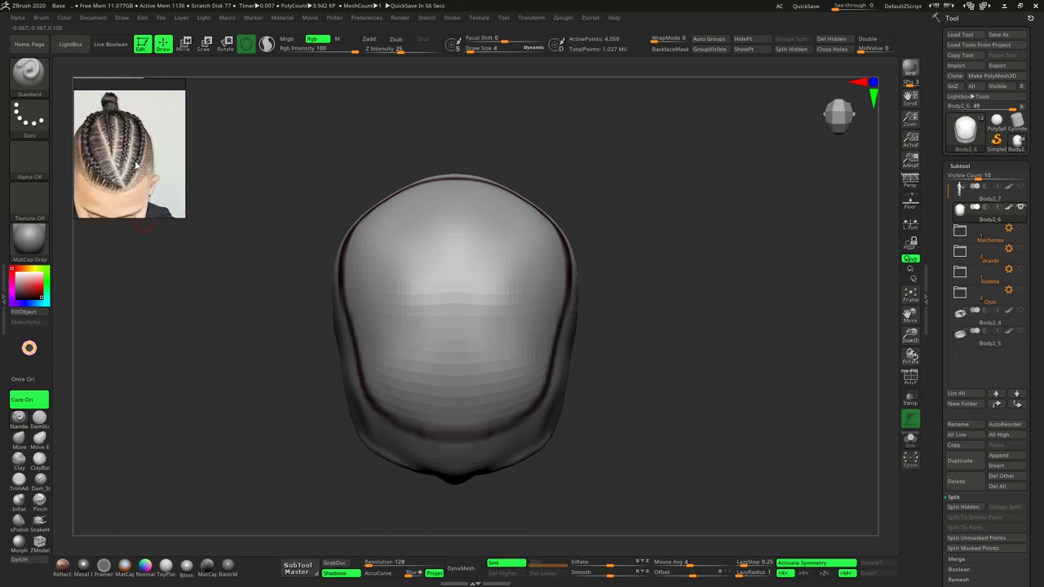
scroll(151, 151, up, 1)
scroll(161, 157, up, 1)
scroll(160, 159, down, 2)
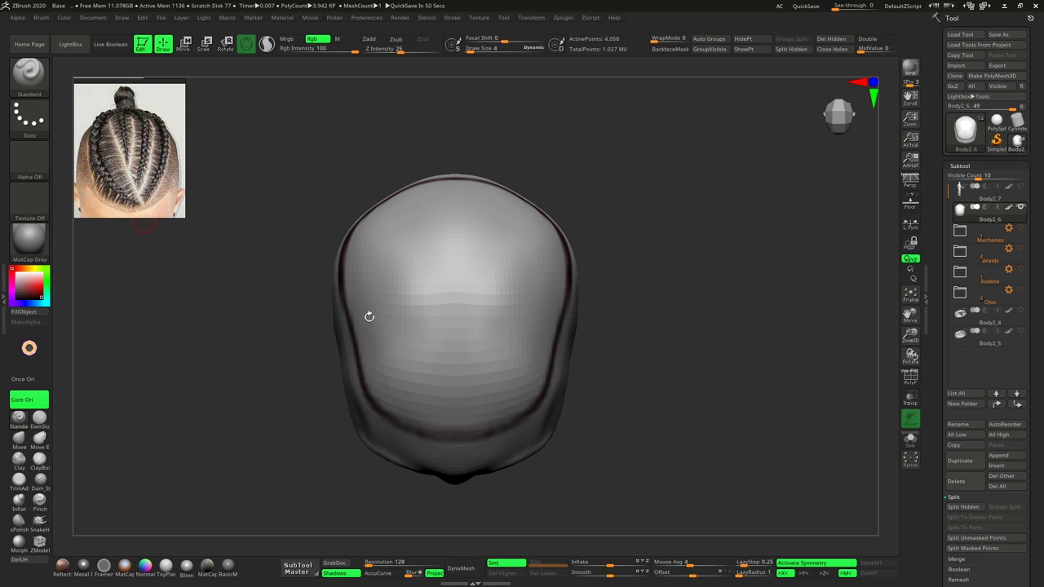
- Undo stray strokes and turn off X symmetry for one-sided painting
drag(268, 357, 327, 341)
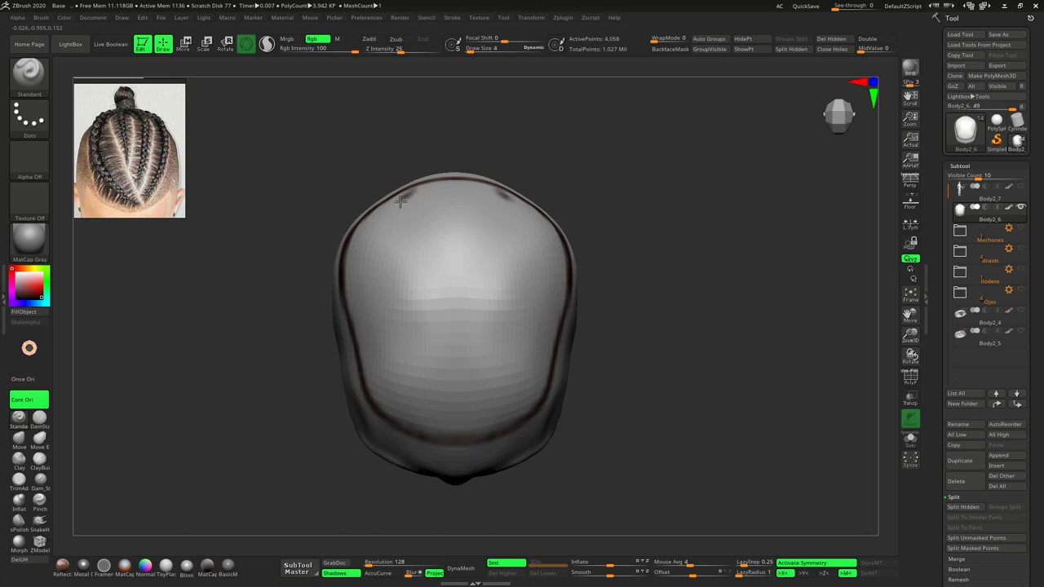
key(ctrl+z)
key(x)
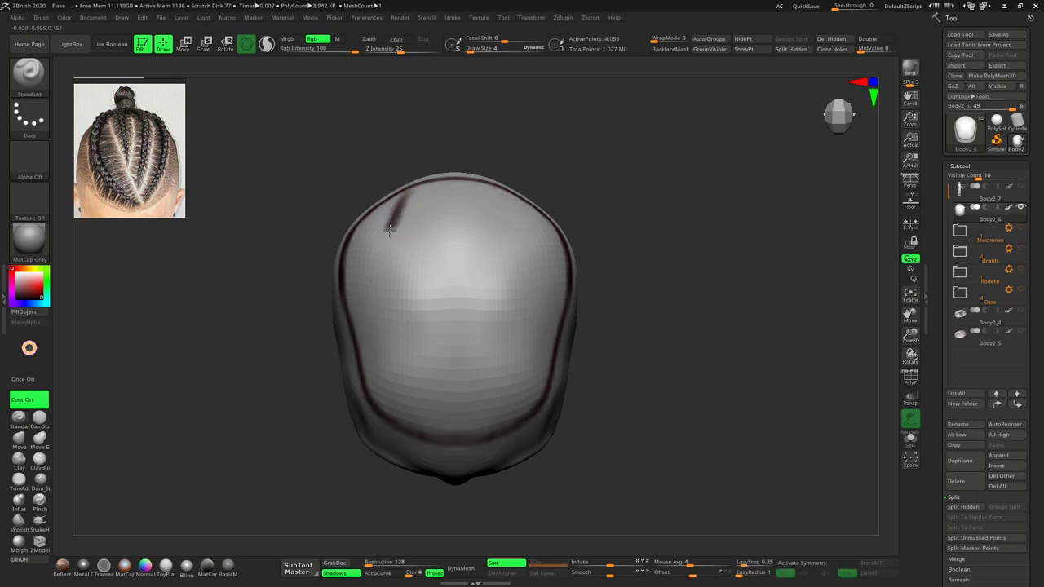
key(ctrl+z)
- Paint a braid path from the hairline up the back to the crown
drag(405, 282, 454, 428)
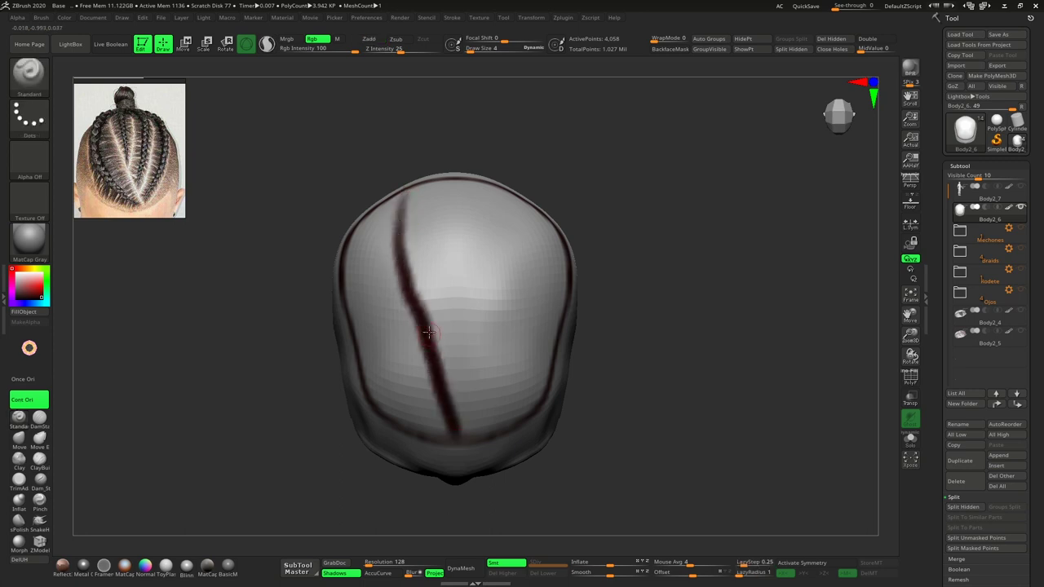
key(ctrl+z)
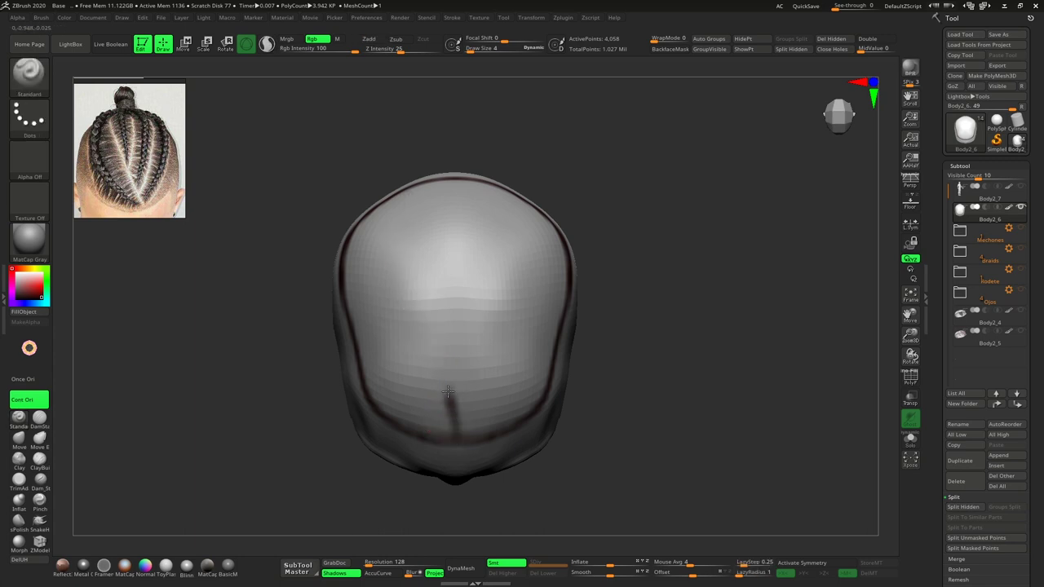
drag(447, 394, 438, 357)
key(ctrl+z)
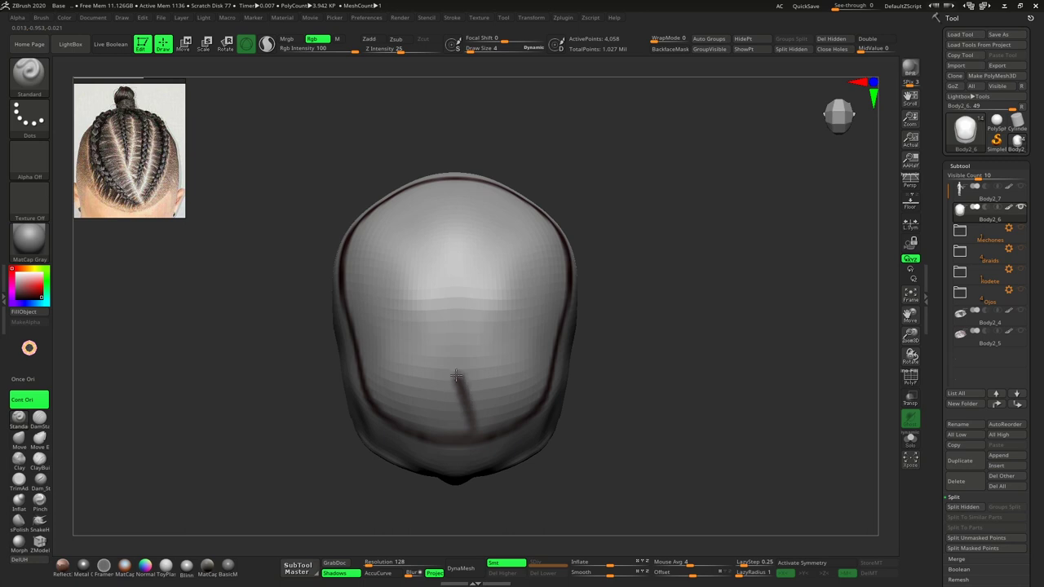
mouse_move(446, 352)
mouse_down()
mouse_move(421, 260)
mouse_move(419, 214)
mouse_move(438, 180)
mouse_up()
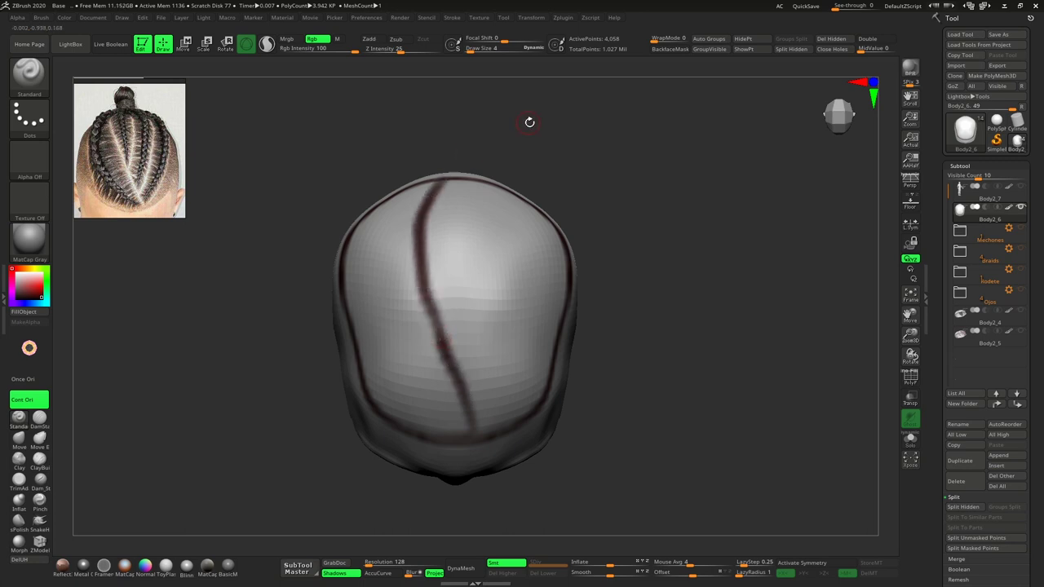
mouse_move(611, 144)
mouse_down()
mouse_move(611, 105)
mouse_move(596, 138)
mouse_move(601, 107)
mouse_up()
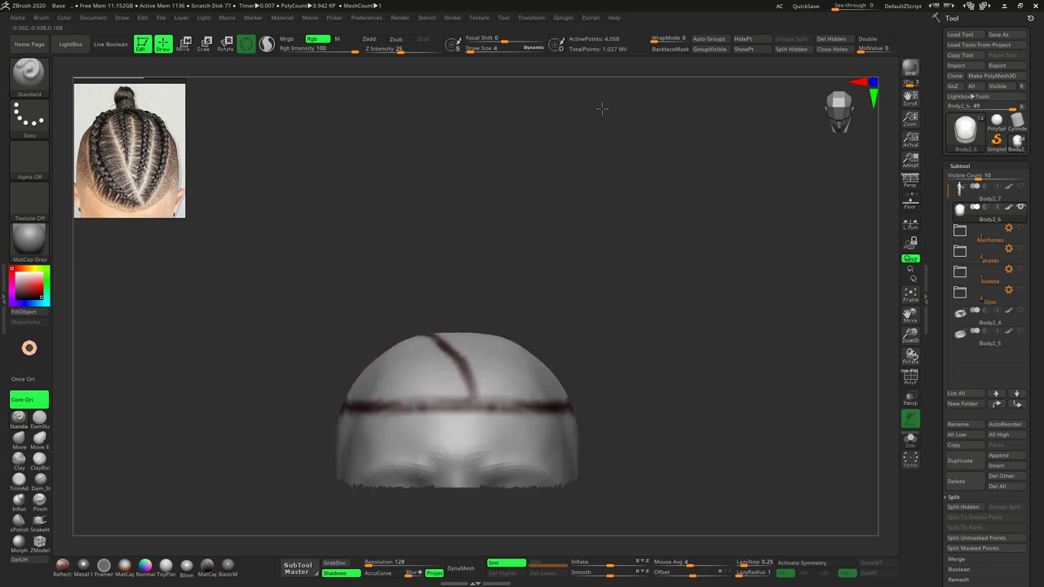
mouse_move(588, 149)
mouse_down()
mouse_move(587, 212)
mouse_move(589, 194)
mouse_up()
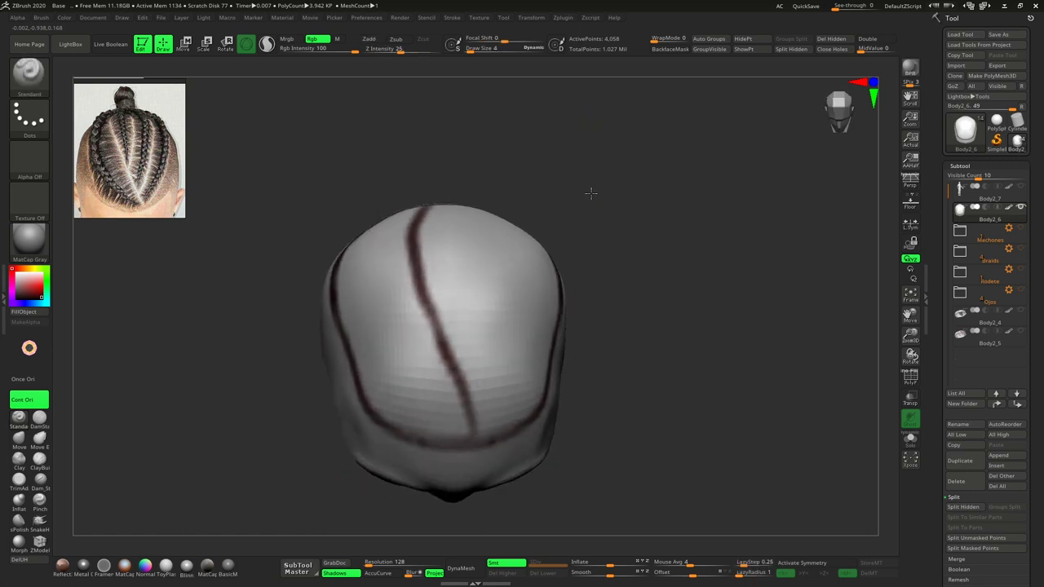
key(ctrl+z)
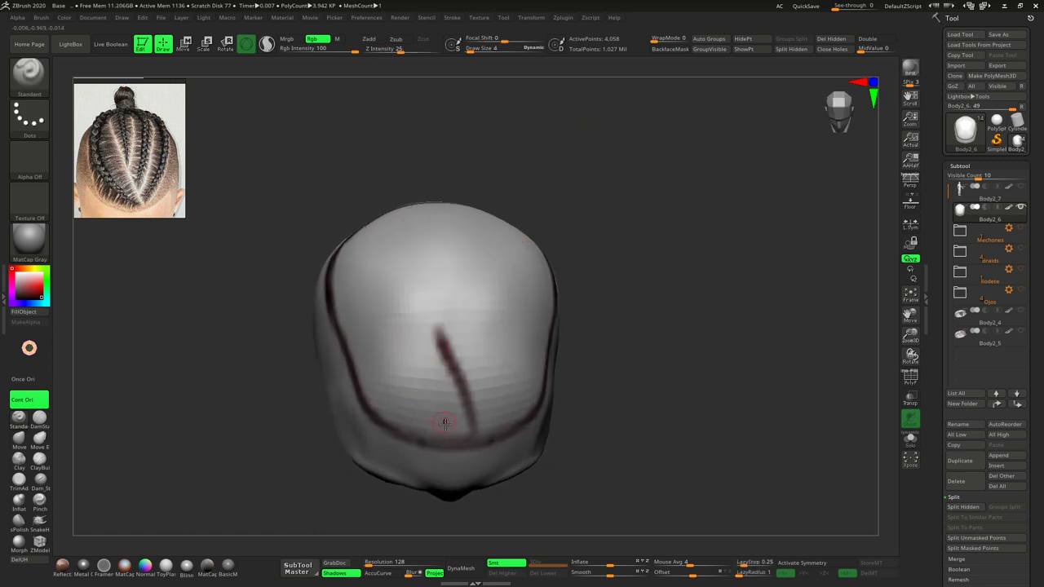
key(ctrl+z)
mouse_move(436, 401)
mouse_down()
mouse_move(416, 278)
mouse_move(438, 216)
mouse_up()
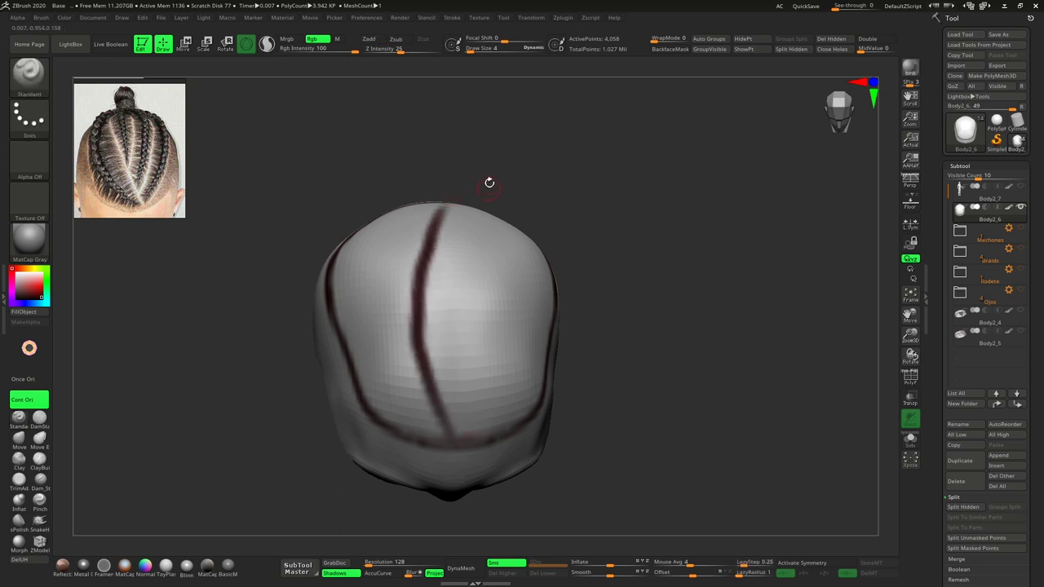
key(ctrl+z)
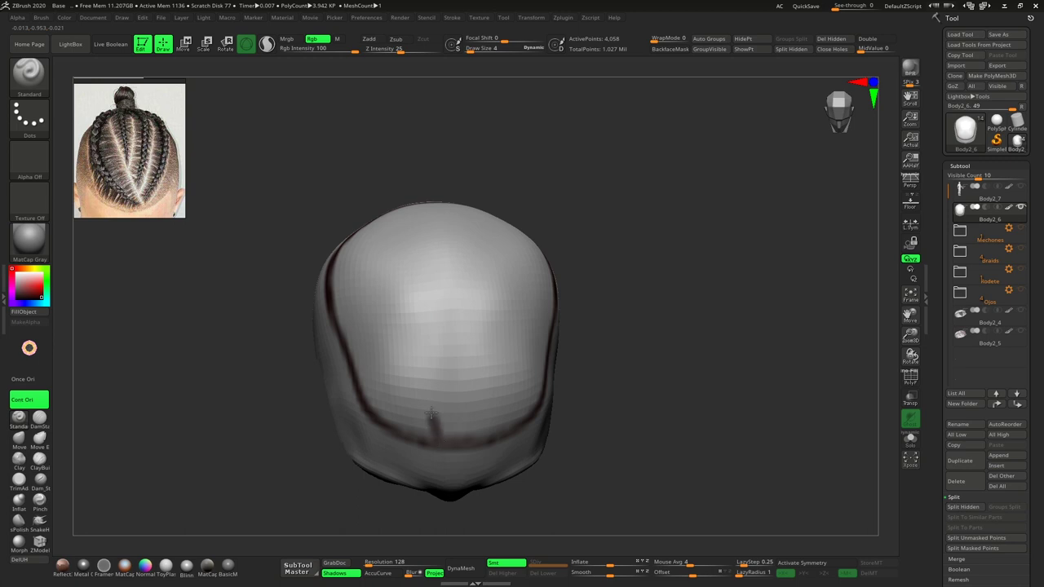
mouse_move(431, 413)
mouse_down()
mouse_move(397, 263)
mouse_move(408, 224)
mouse_up()
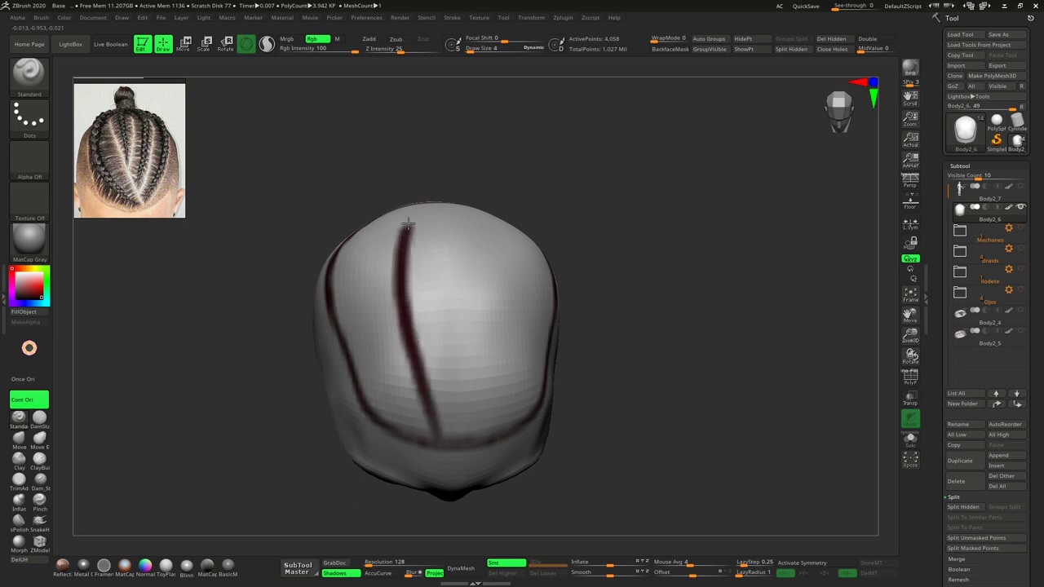
drag(550, 111, 550, 131)
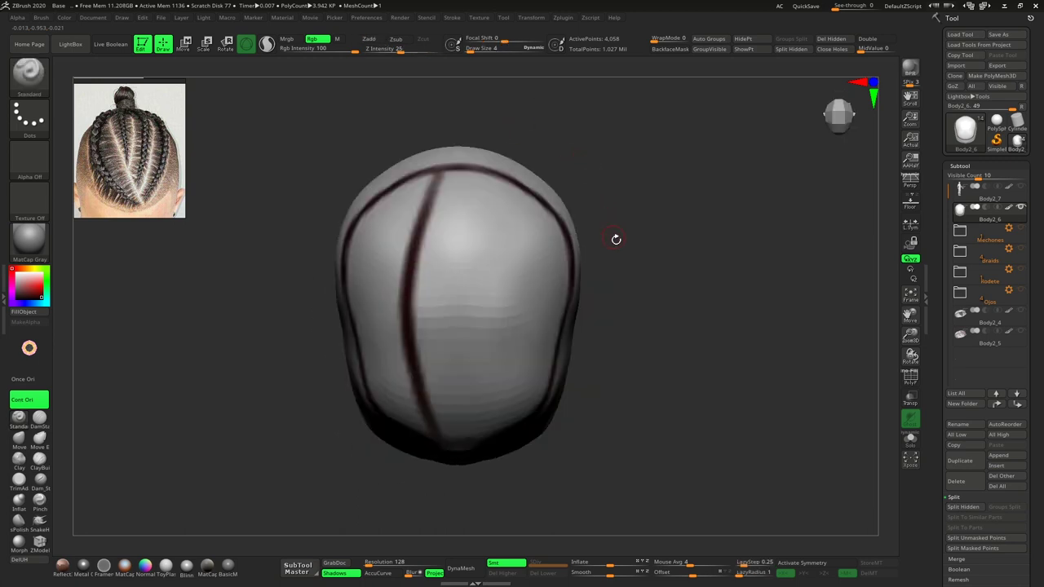
- Paint strokes down the back of the head forming a V shape
mouse_move(629, 247)
mouse_down()
mouse_move(628, 184)
mouse_move(646, 248)
mouse_move(608, 240)
mouse_up()
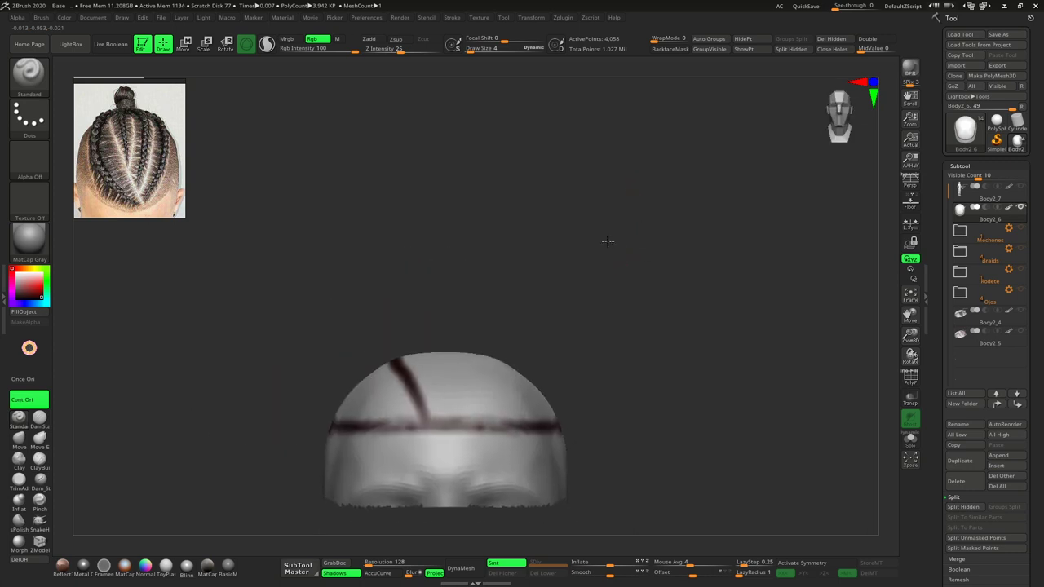
drag(478, 417, 448, 390)
mouse_move(552, 226)
mouse_down()
mouse_move(583, 259)
mouse_move(580, 243)
mouse_up()
mouse_move(452, 449)
mouse_down()
mouse_move(401, 324)
mouse_move(389, 235)
mouse_up()
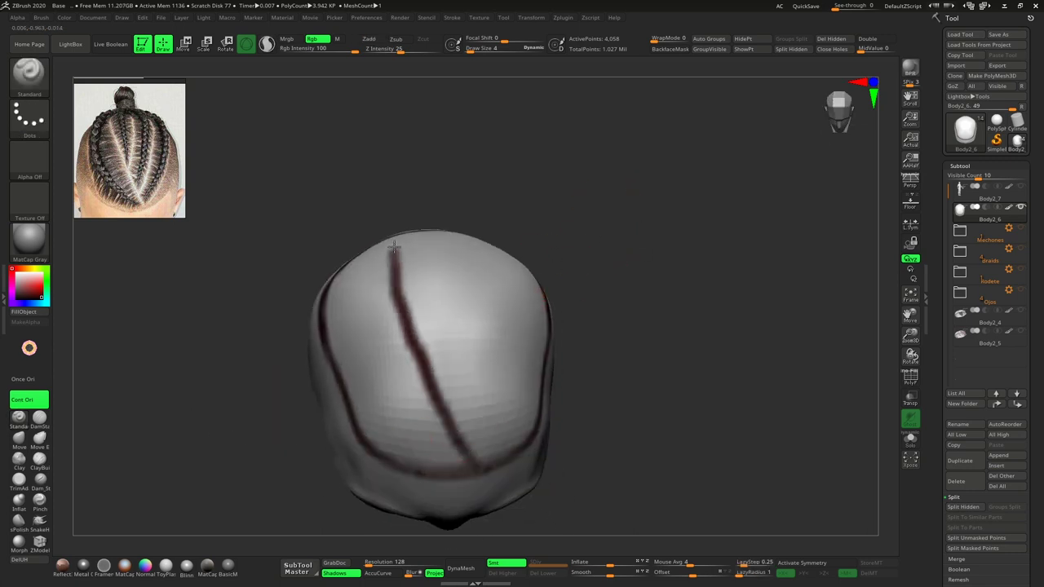
mouse_move(571, 187)
mouse_down()
mouse_move(538, 125)
mouse_move(559, 259)
mouse_move(598, 195)
mouse_move(571, 242)
mouse_up()
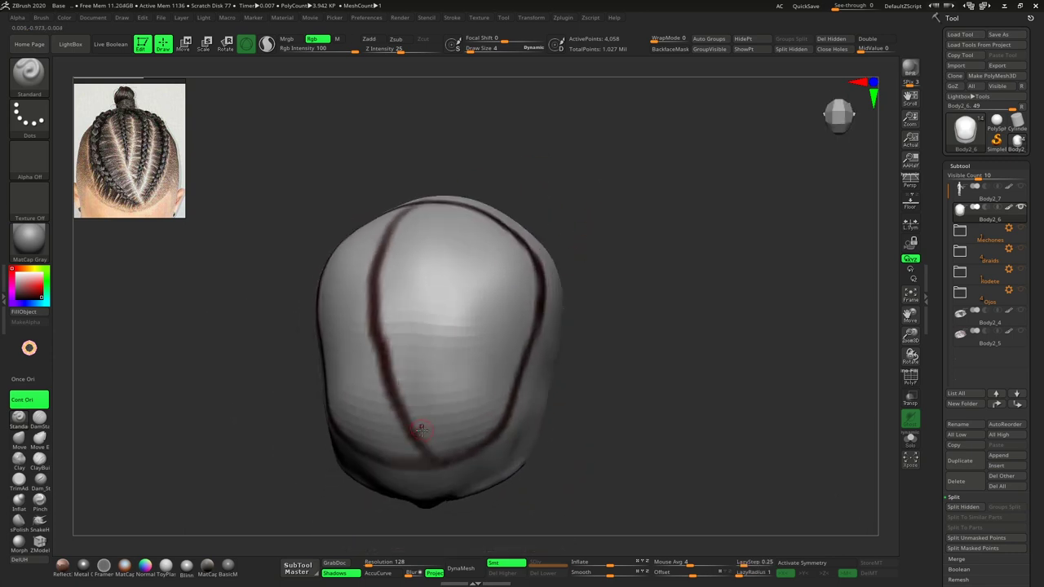
mouse_move(416, 430)
mouse_down()
mouse_move(465, 396)
mouse_move(510, 323)
mouse_move(445, 408)
mouse_move(493, 347)
mouse_up()
key(ctrl+z)
key(ctrl+z)
mouse_move(422, 431)
mouse_down()
mouse_move(489, 344)
mouse_move(496, 314)
mouse_up()
drag(463, 214, 494, 324)
- Replace the old right V stroke with a new path running to the top of the head
mouse_move(571, 196)
mouse_down()
mouse_move(582, 163)
mouse_move(575, 175)
mouse_move(634, 166)
mouse_move(573, 189)
mouse_up()
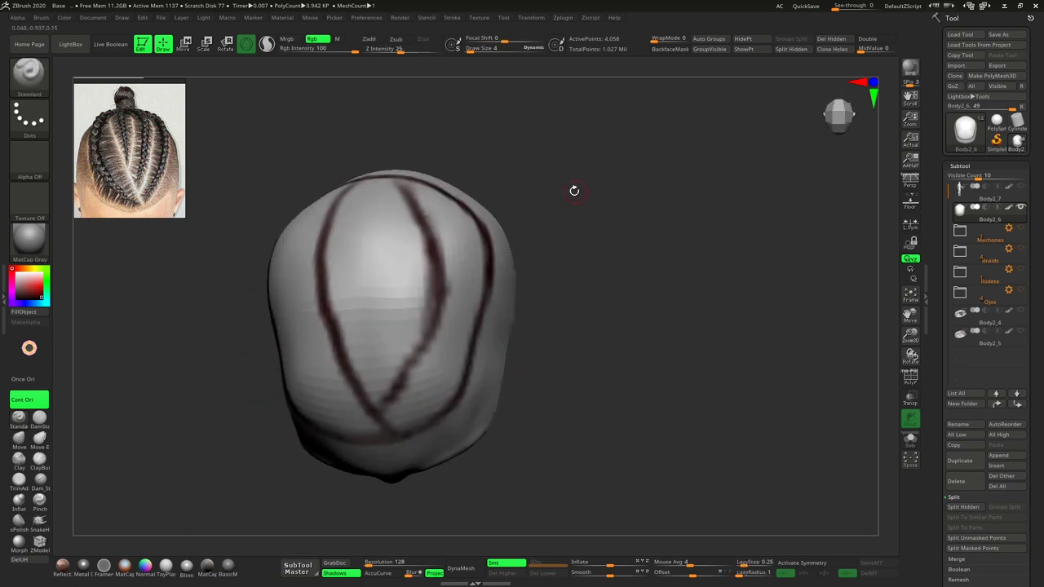
key(ctrl+z)
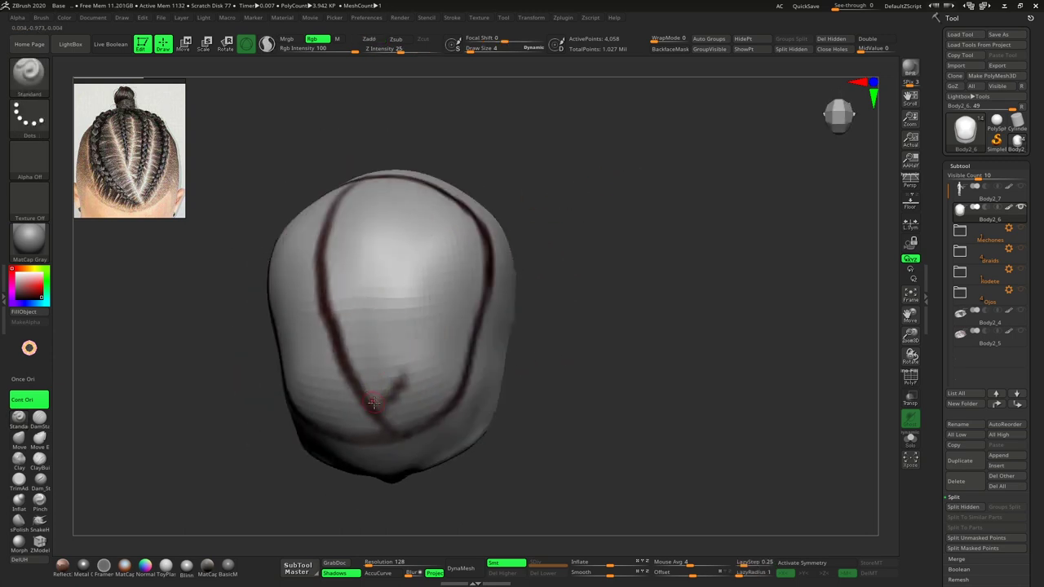
mouse_move(379, 409)
mouse_down()
mouse_move(418, 314)
mouse_move(414, 278)
mouse_up()
key(ctrl+z)
mouse_move(386, 396)
mouse_down()
mouse_move(426, 292)
mouse_move(426, 222)
mouse_move(393, 176)
mouse_move(531, 170)
mouse_move(539, 180)
mouse_move(377, 359)
mouse_move(395, 310)
mouse_move(391, 243)
mouse_up()
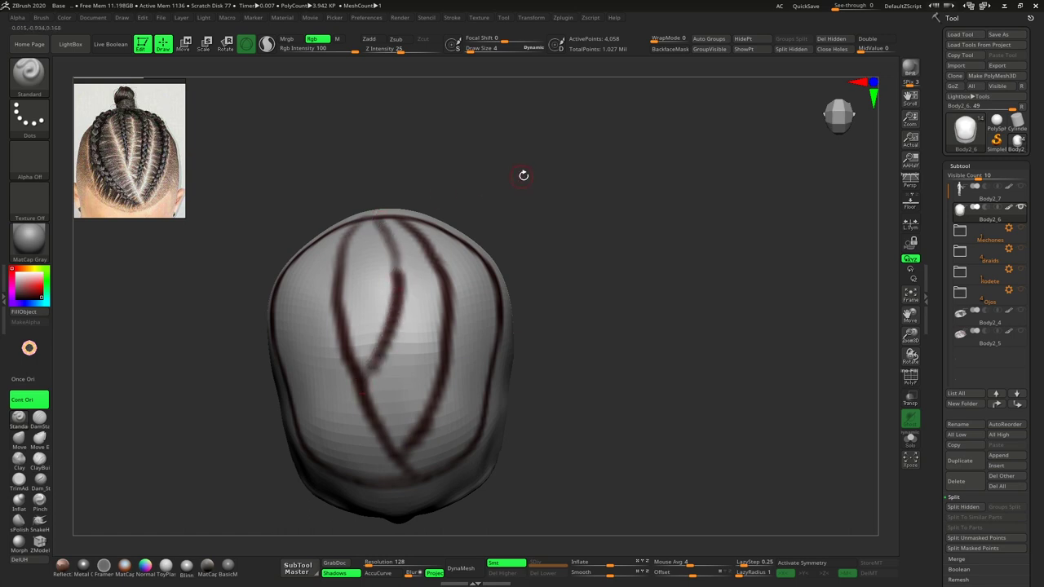
mouse_move(523, 175)
mouse_down()
mouse_move(515, 213)
mouse_move(531, 215)
mouse_move(534, 204)
mouse_up()
drag(398, 245, 390, 216)
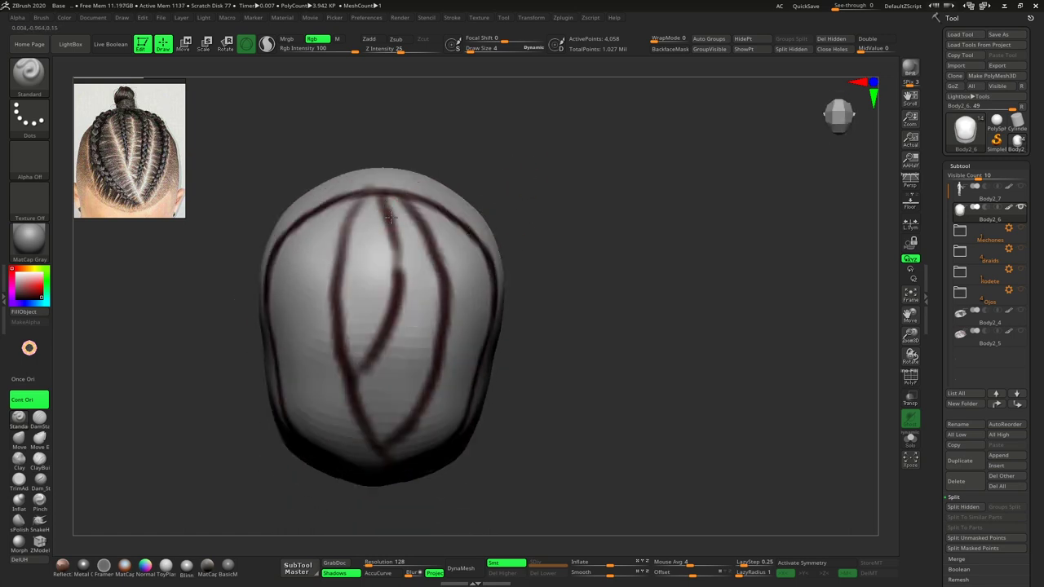
mouse_move(526, 175)
mouse_down()
mouse_move(550, 160)
mouse_move(562, 209)
mouse_move(543, 215)
mouse_move(584, 271)
mouse_move(593, 220)
mouse_move(522, 415)
mouse_move(601, 310)
mouse_move(641, 340)
mouse_move(592, 243)
mouse_up()
- Show the full head model again and orbit around it
click(1021, 186)
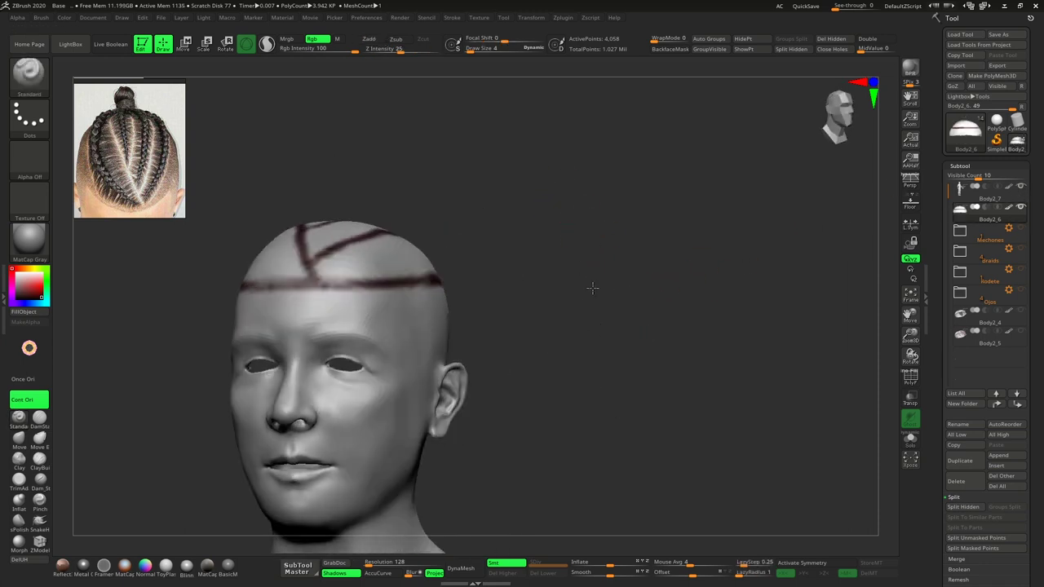
mouse_move(590, 286)
mouse_down()
mouse_move(729, 284)
mouse_move(622, 273)
mouse_move(654, 267)
mouse_up()
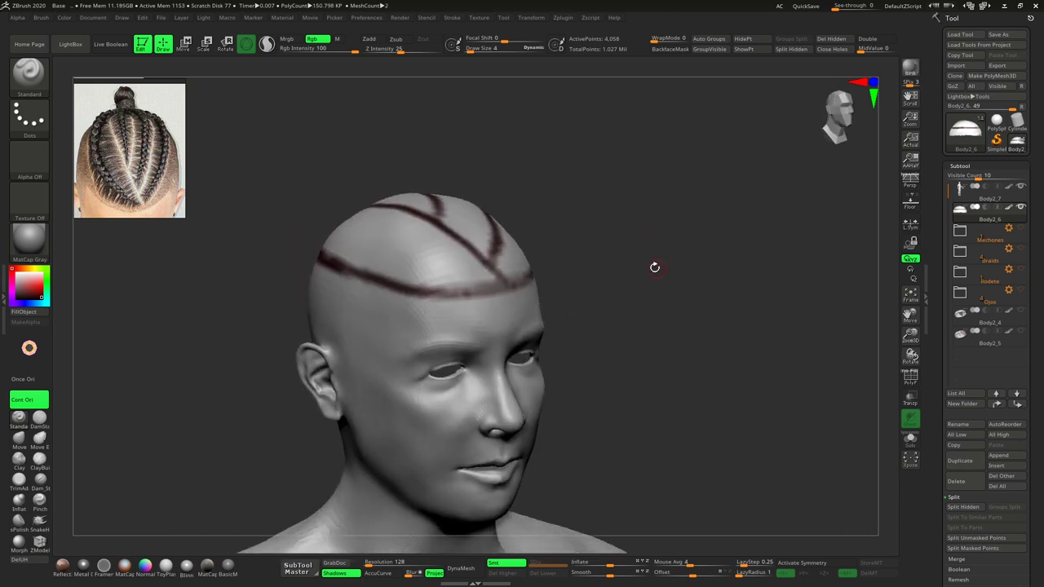
mouse_move(629, 234)
mouse_down()
mouse_move(653, 238)
mouse_move(628, 212)
mouse_up()
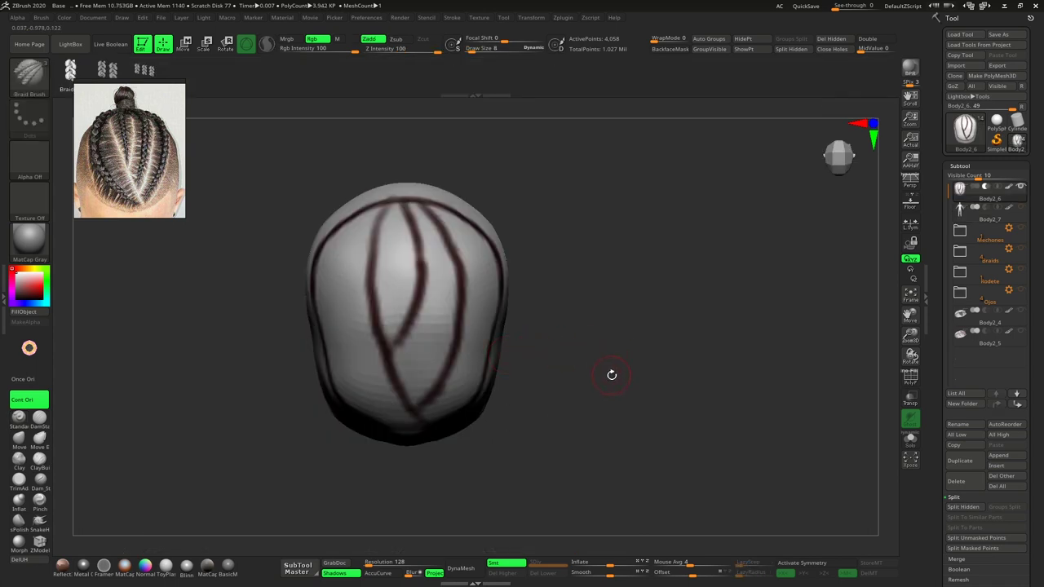
- Isolate the scalp cap and remove the hidden face and neck with Del Hidden
drag(611, 392, 610, 371)
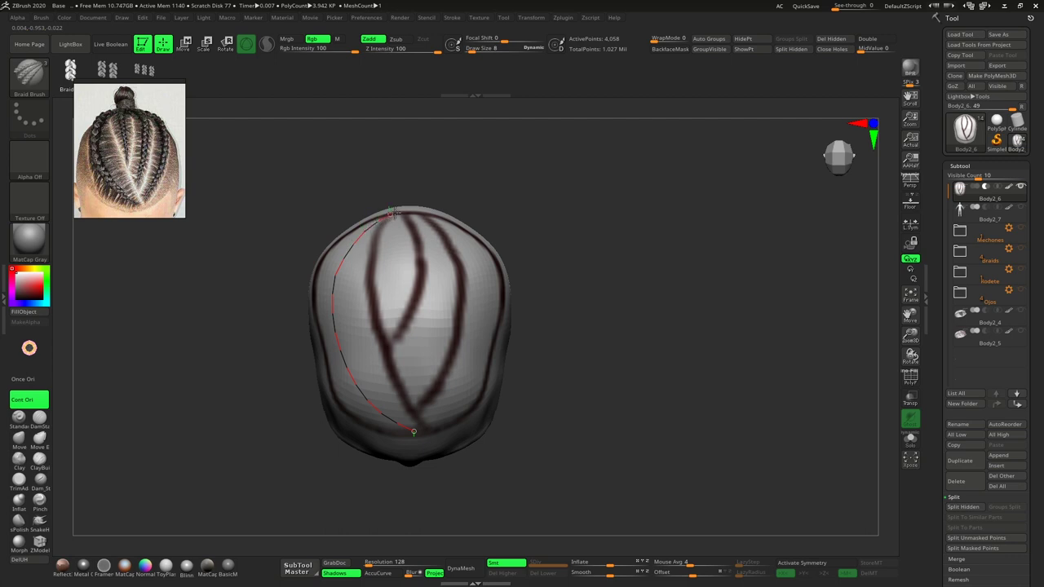
drag(394, 212, 413, 432)
mouse_move(635, 211)
mouse_down()
mouse_move(642, 201)
mouse_move(637, 262)
mouse_move(653, 269)
mouse_move(607, 354)
mouse_up()
ctrl+shift+click(620, 289)
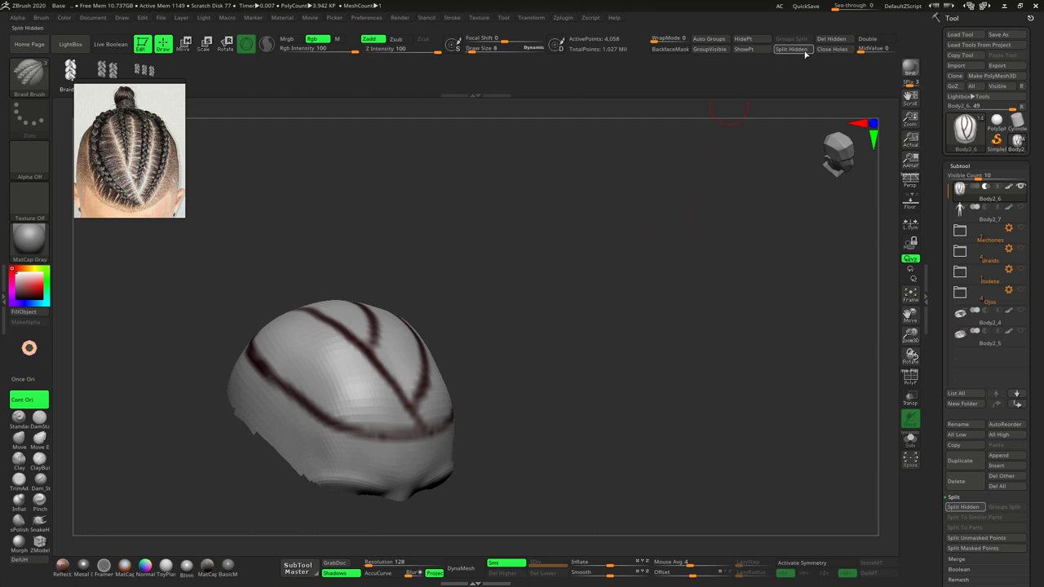
click(836, 41)
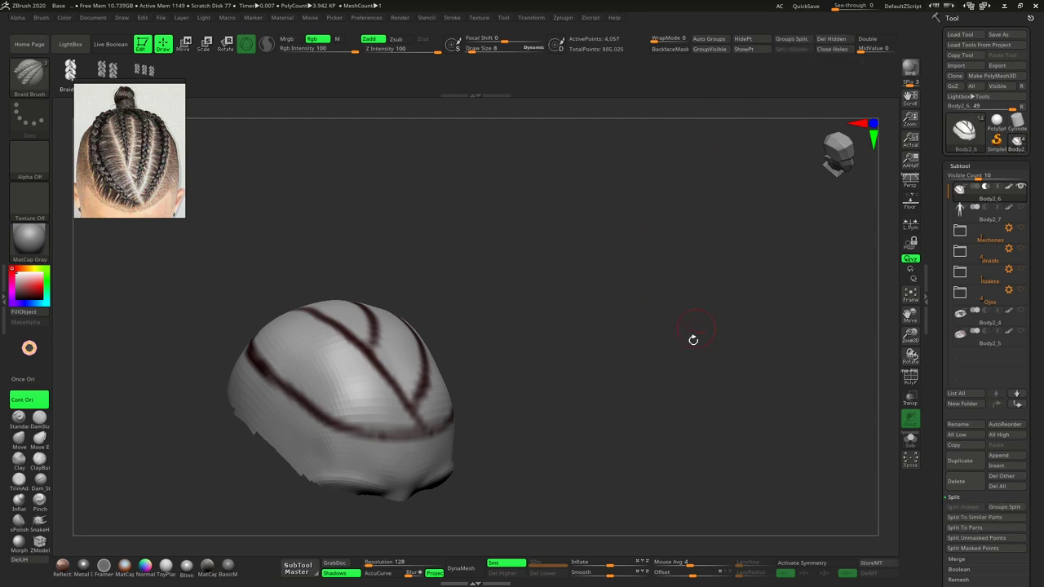
- Draw a Braid Brush curve along the leftmost painted path, then inspect it from several sides
drag(693, 339, 620, 402)
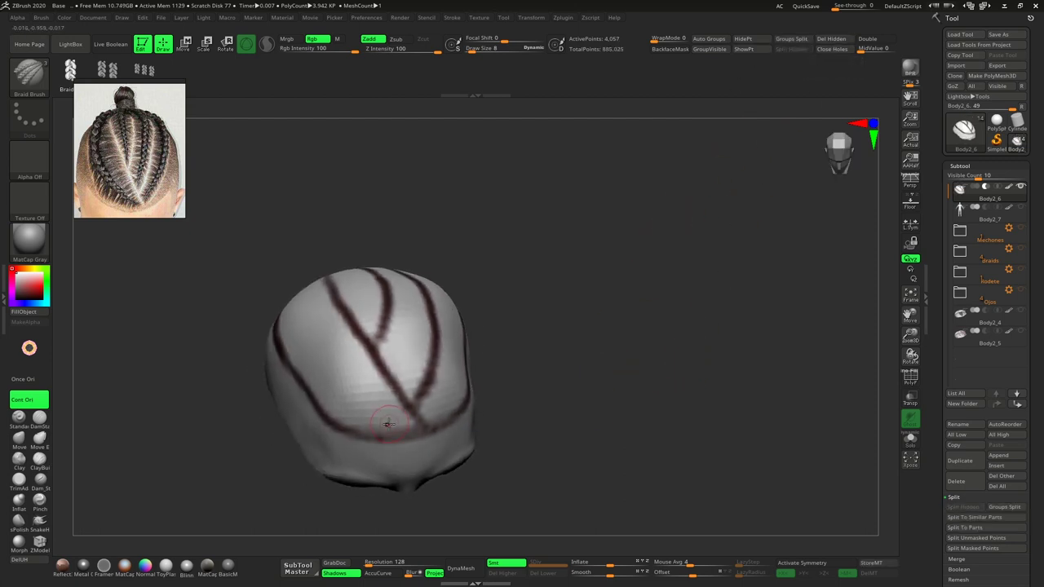
mouse_move(676, 304)
mouse_down()
mouse_move(671, 362)
mouse_move(664, 349)
mouse_up()
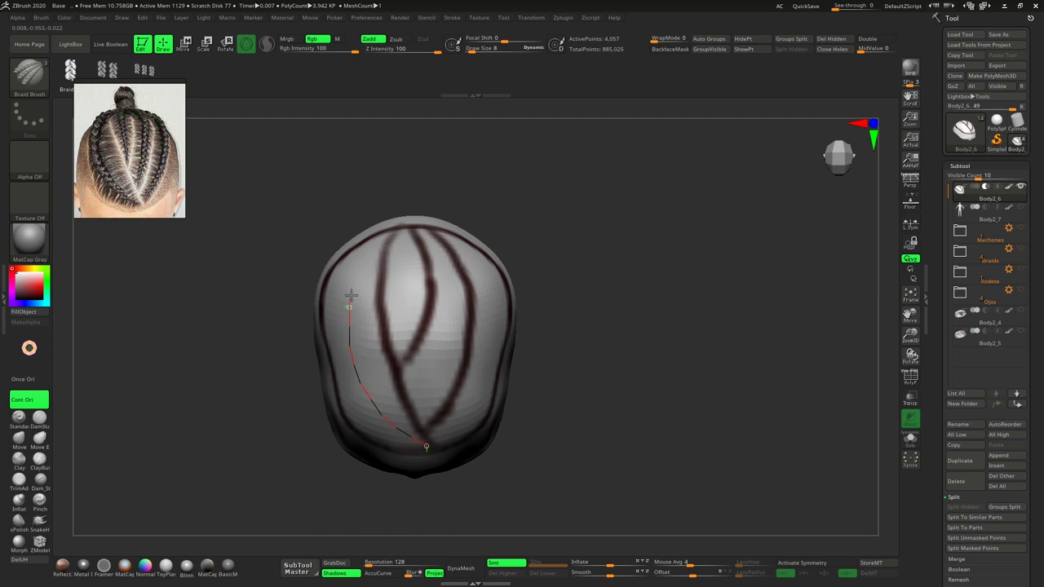
drag(387, 231, 387, 231)
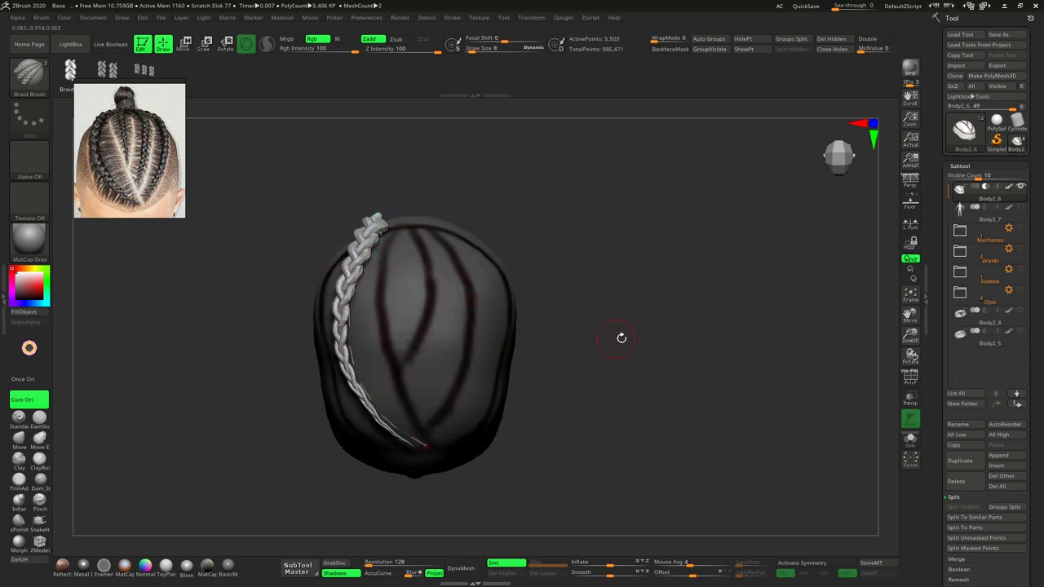
mouse_move(621, 338)
mouse_down()
mouse_move(644, 247)
mouse_move(620, 266)
mouse_up()
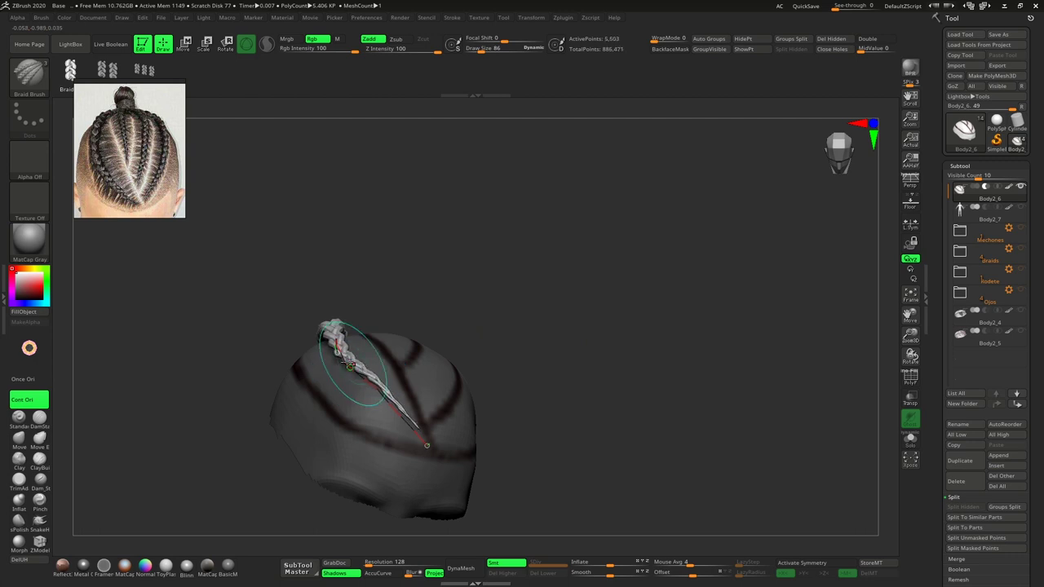
drag(509, 329, 541, 305)
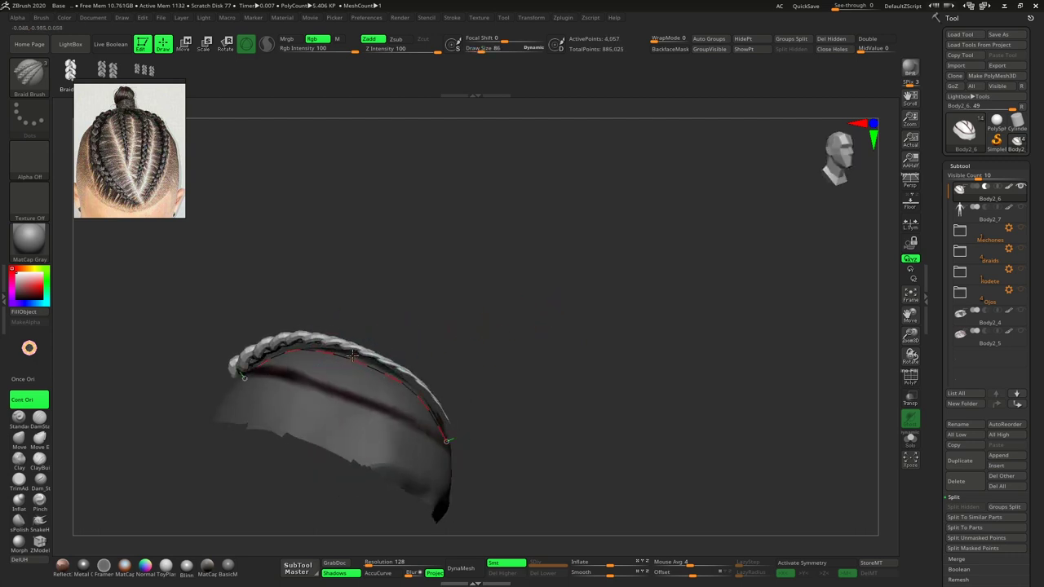
mouse_move(353, 356)
mouse_down()
mouse_move(473, 321)
mouse_move(434, 334)
mouse_up()
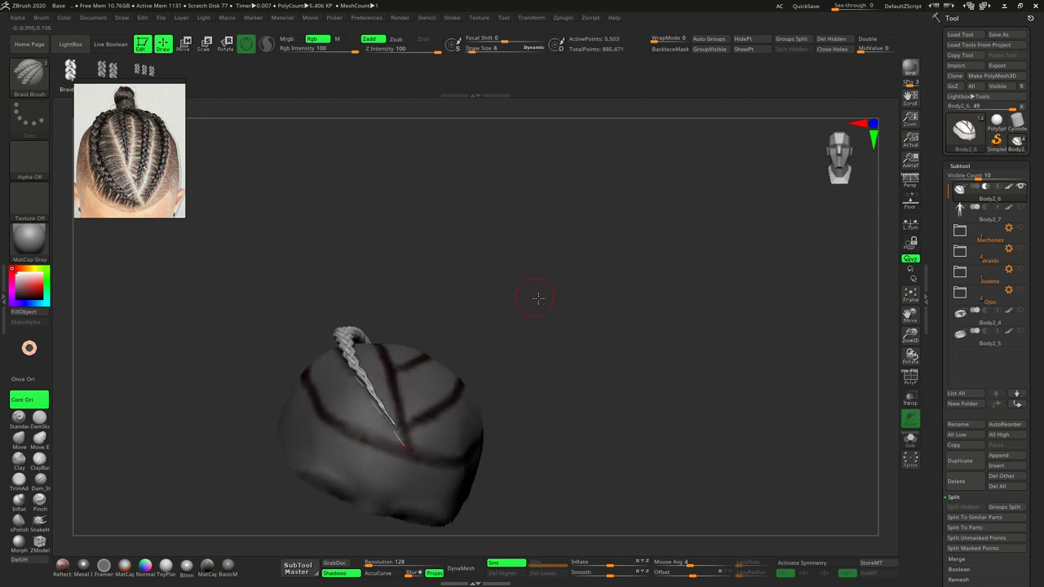
mouse_move(538, 299)
mouse_down()
mouse_move(522, 342)
mouse_move(535, 380)
mouse_move(609, 313)
mouse_move(566, 332)
mouse_move(576, 315)
mouse_move(572, 340)
mouse_move(469, 344)
mouse_up()
- Move the braid's front end down into the scalp using the Move tool
mouse_move(588, 364)
mouse_down()
mouse_move(583, 302)
mouse_move(605, 302)
mouse_up()
key(w)
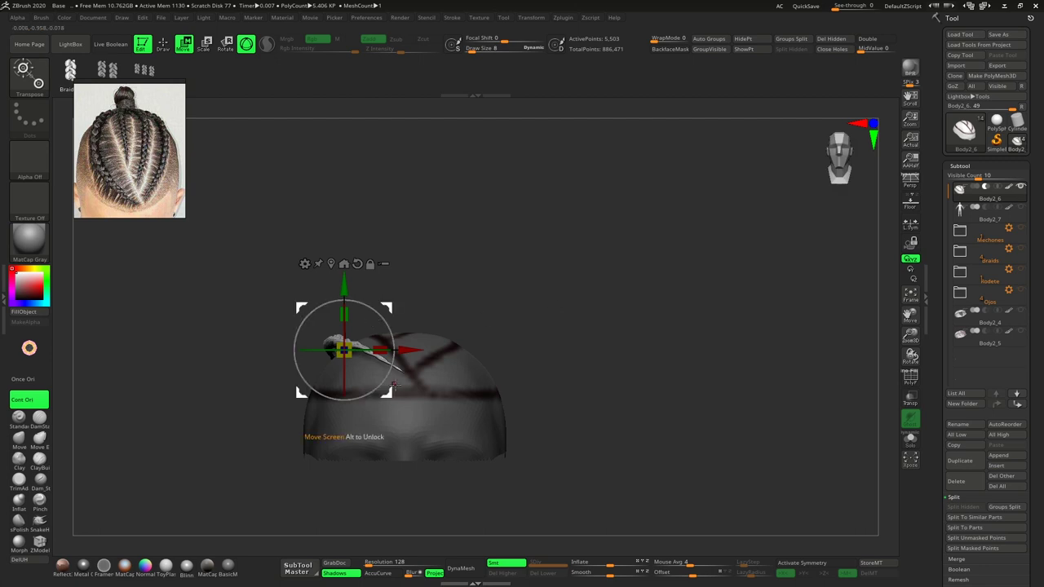
drag(389, 394, 391, 400)
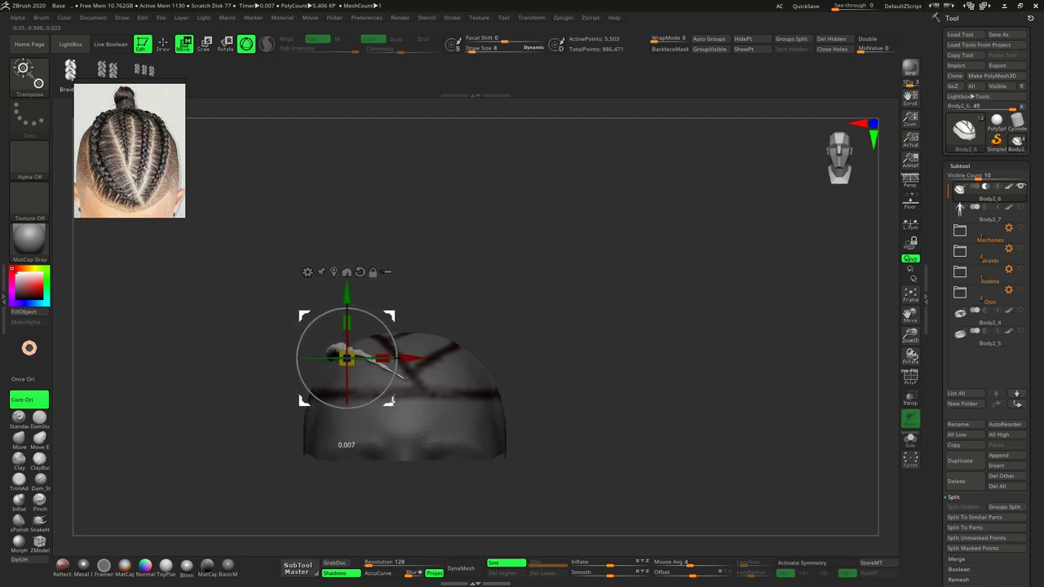
mouse_move(554, 261)
mouse_down()
mouse_move(630, 266)
mouse_move(534, 280)
mouse_move(571, 273)
mouse_move(580, 299)
mouse_move(564, 263)
mouse_move(568, 361)
mouse_up()
- Return to Draw mode, run Split Masked Points, and select the new Body2_8 subtool
key(q)
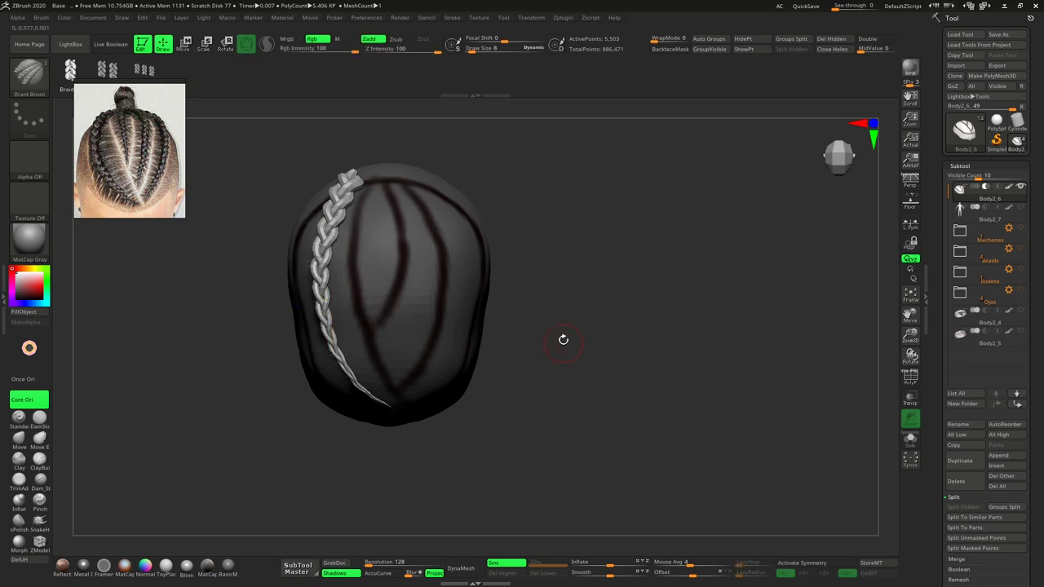
alt+drag(575, 274, 576, 319)
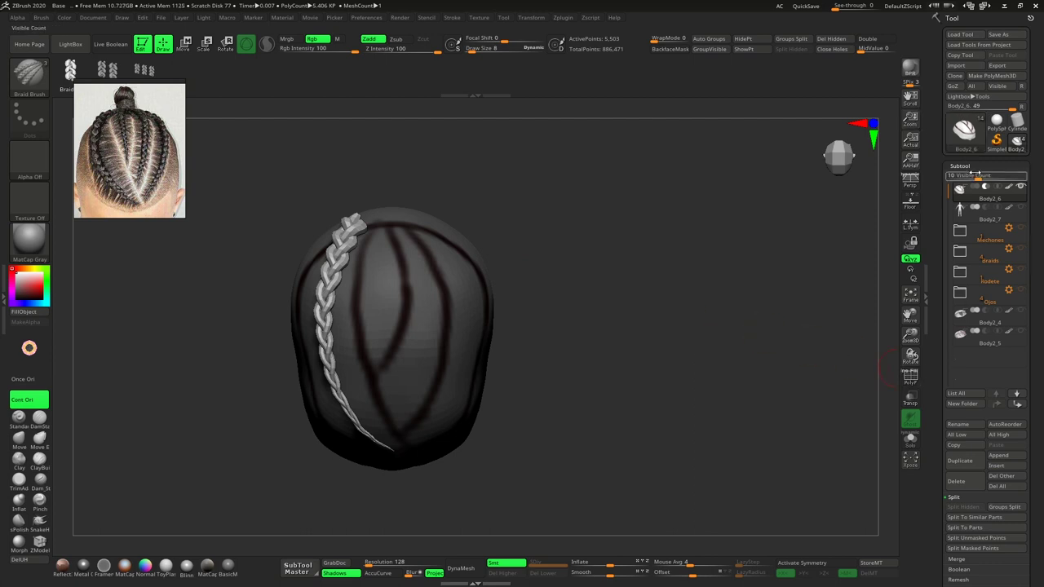
click(971, 166)
click(971, 165)
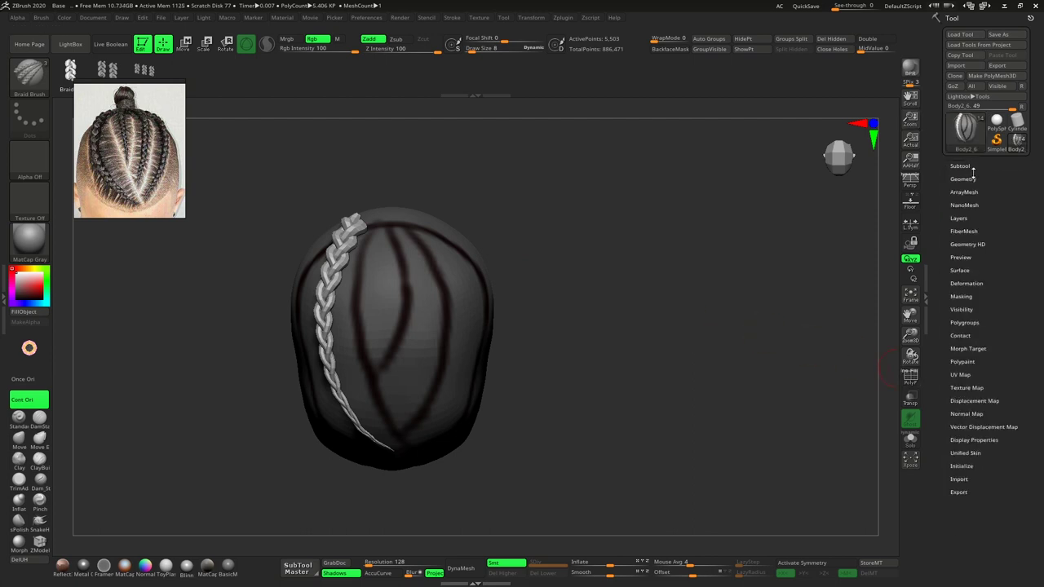
click(965, 179)
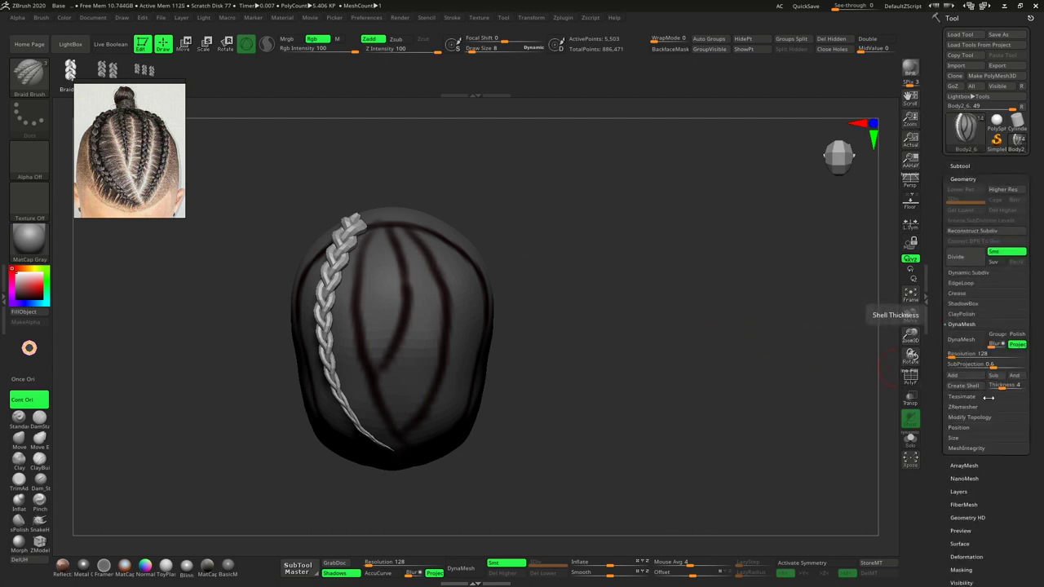
click(963, 166)
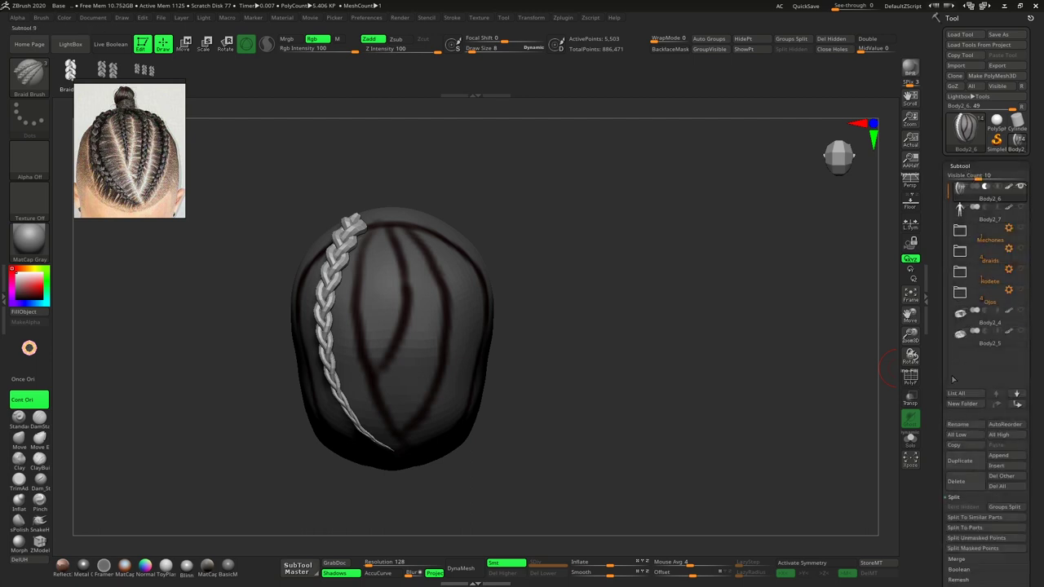
scroll(962, 383, down, 2)
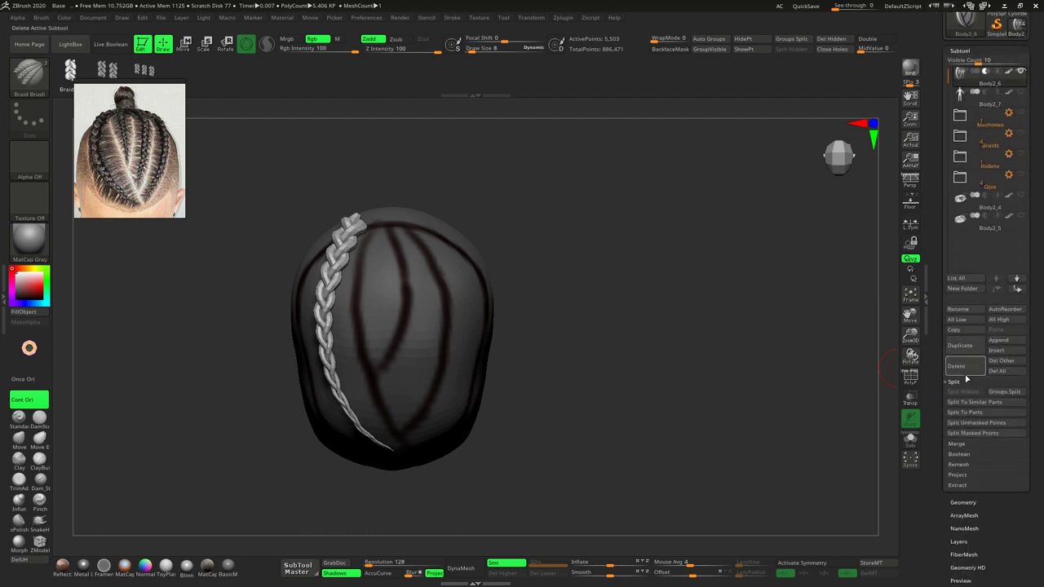
click(973, 433)
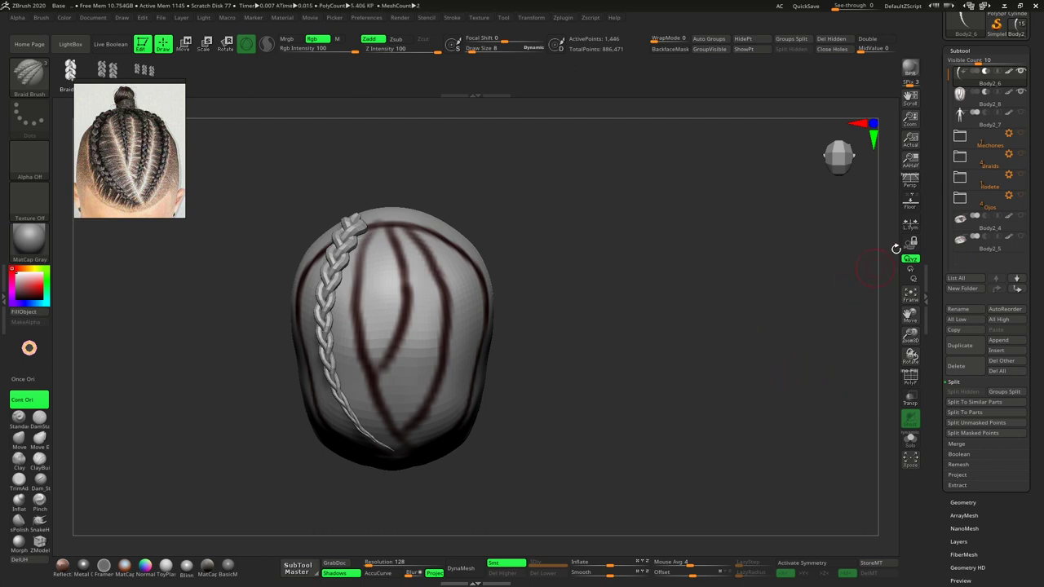
click(979, 96)
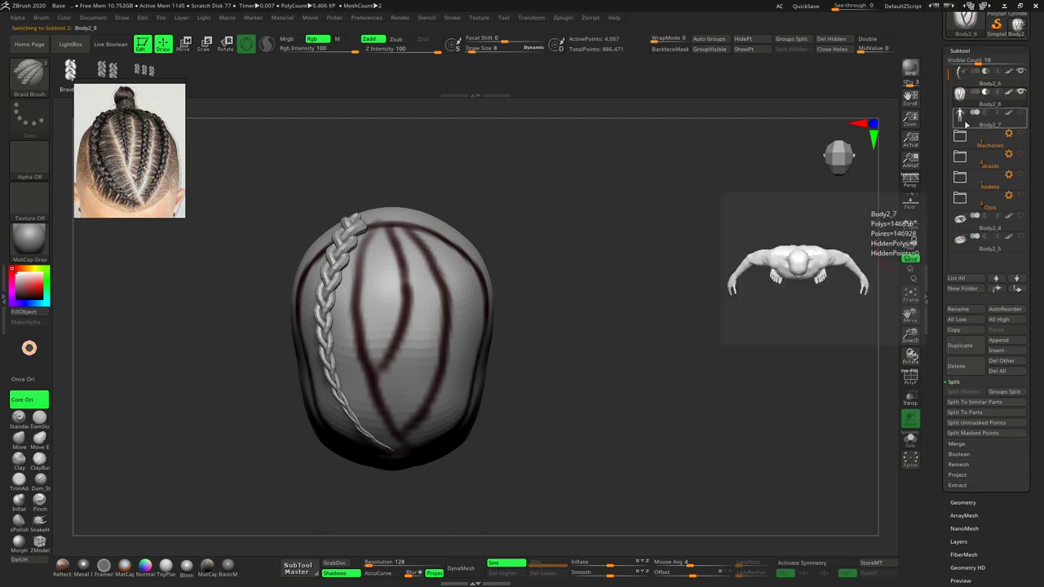
drag(695, 317, 537, 372)
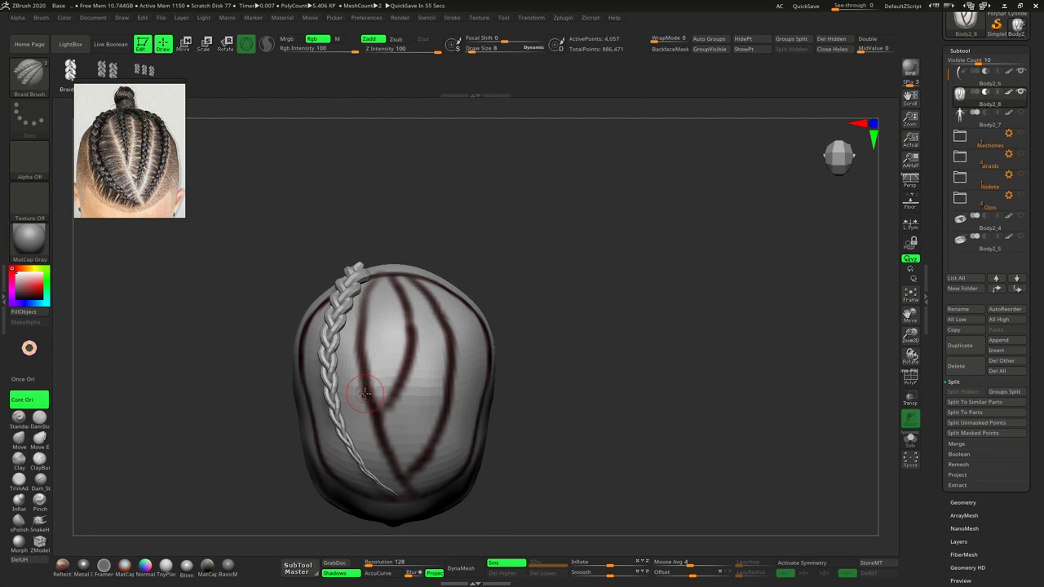
- Draw a second braid along the right painted path, undoing and redrawing until it fits
mouse_move(531, 399)
mouse_down()
mouse_move(593, 353)
mouse_move(472, 388)
mouse_up()
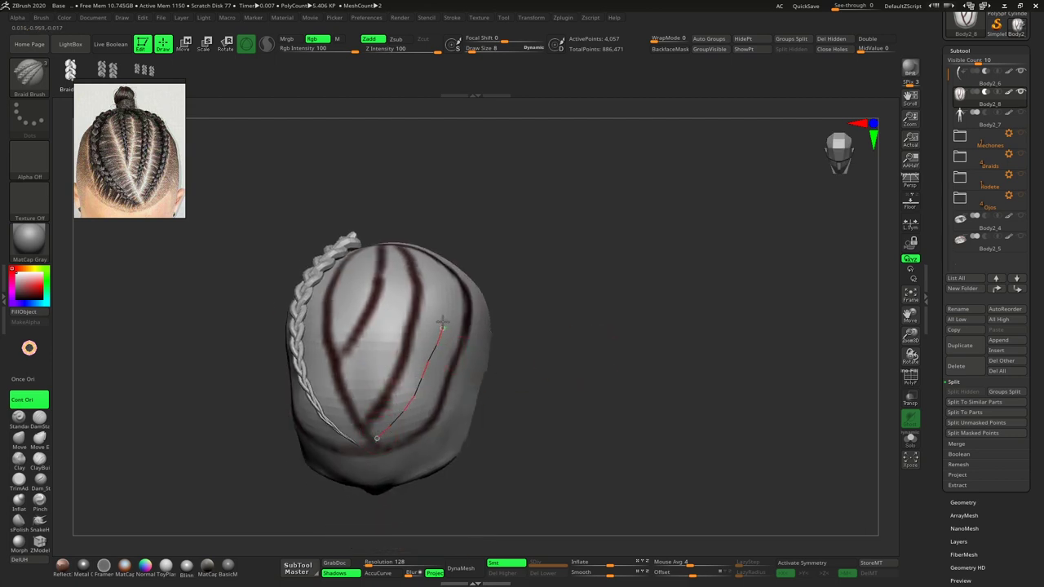
mouse_move(402, 240)
mouse_down()
mouse_move(577, 302)
mouse_move(639, 389)
mouse_move(636, 373)
mouse_move(694, 377)
mouse_move(638, 399)
mouse_up()
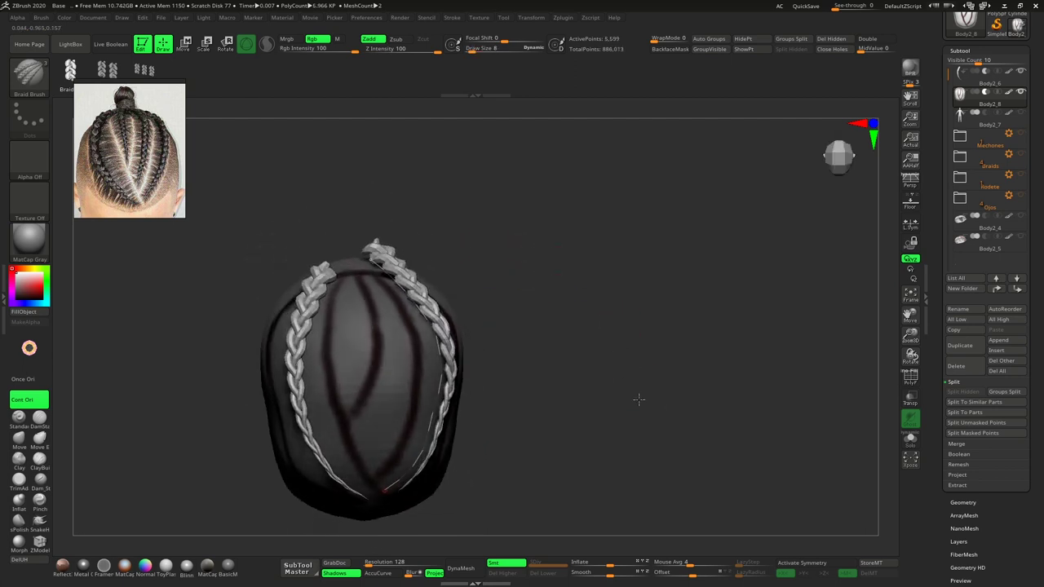
key(ctrl+z)
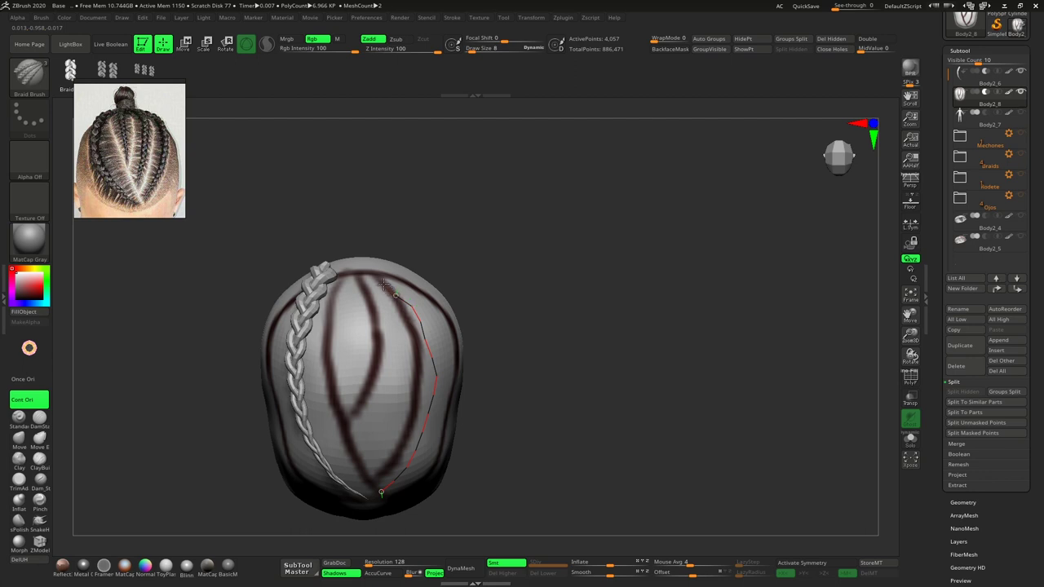
key(ctrl+shift+z)
mouse_move(608, 391)
mouse_down()
mouse_move(645, 366)
mouse_move(579, 368)
mouse_move(564, 421)
mouse_move(538, 394)
mouse_up()
key(ctrl+z)
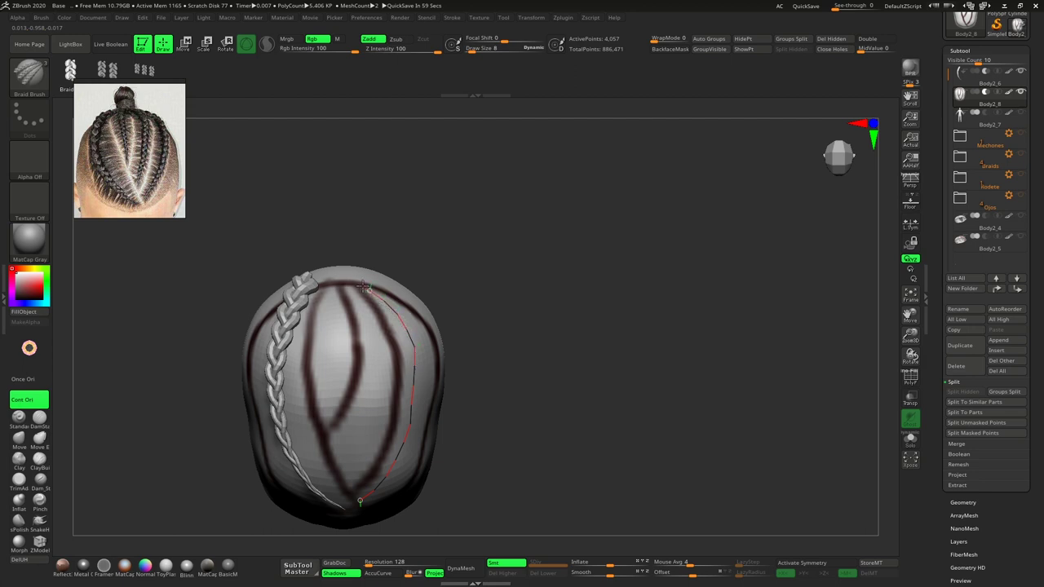
drag(365, 287, 366, 285)
mouse_move(531, 299)
mouse_down()
mouse_move(549, 320)
mouse_move(551, 273)
mouse_up()
drag(578, 281, 395, 378)
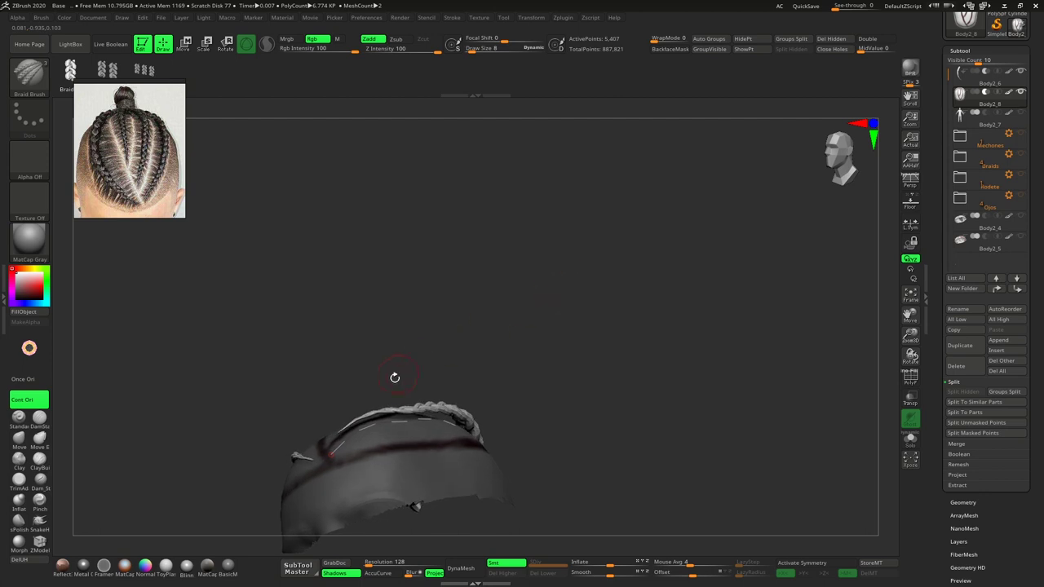
click(404, 415)
key(ctrl+z)
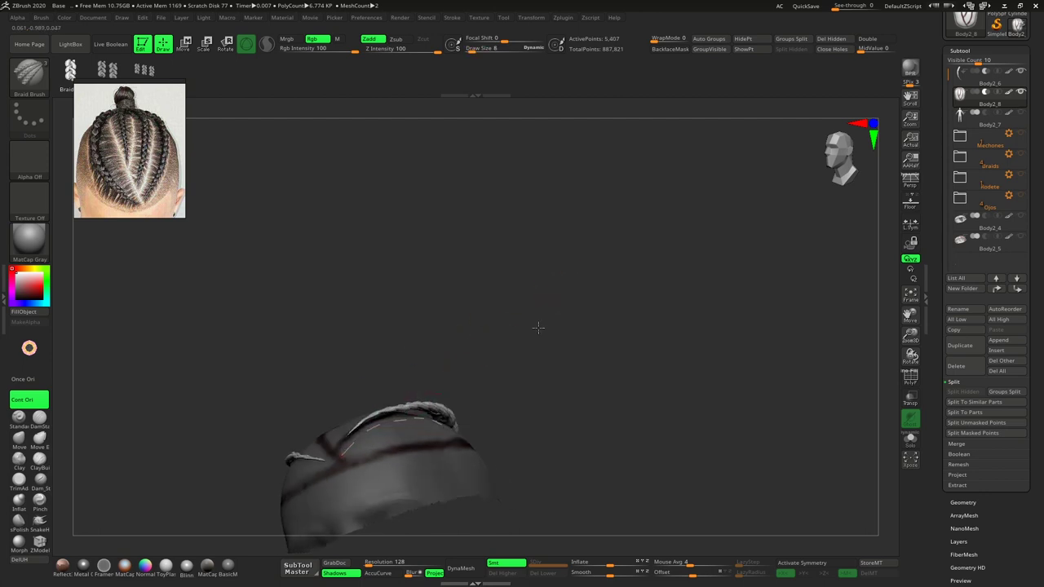
- Check both braids from several angles, then move the right braid's end into the scalp
drag(604, 326, 423, 377)
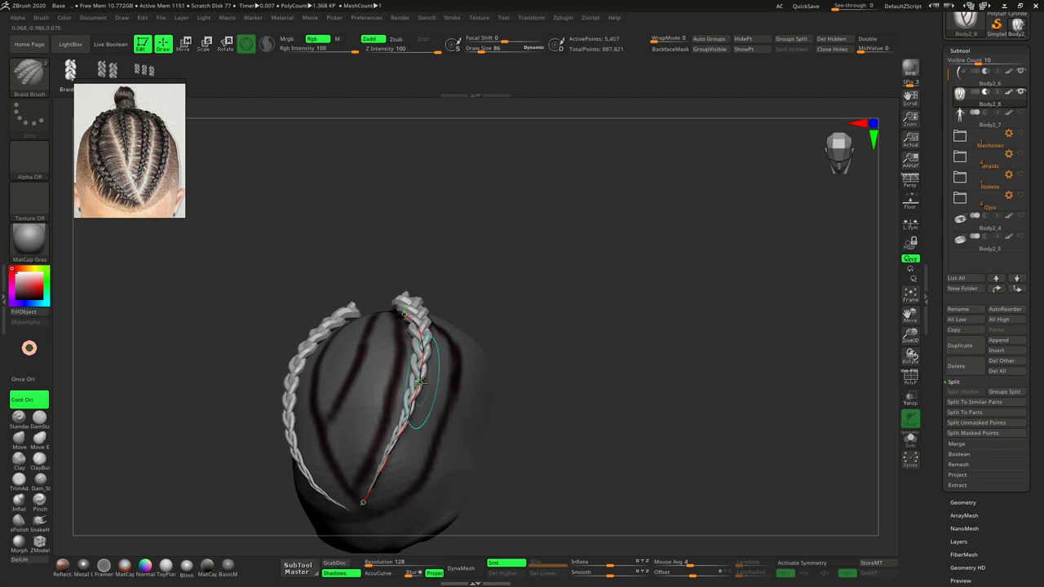
mouse_move(571, 327)
mouse_down()
mouse_move(583, 315)
mouse_move(560, 326)
mouse_move(550, 310)
mouse_move(560, 351)
mouse_move(581, 341)
mouse_move(566, 321)
mouse_up()
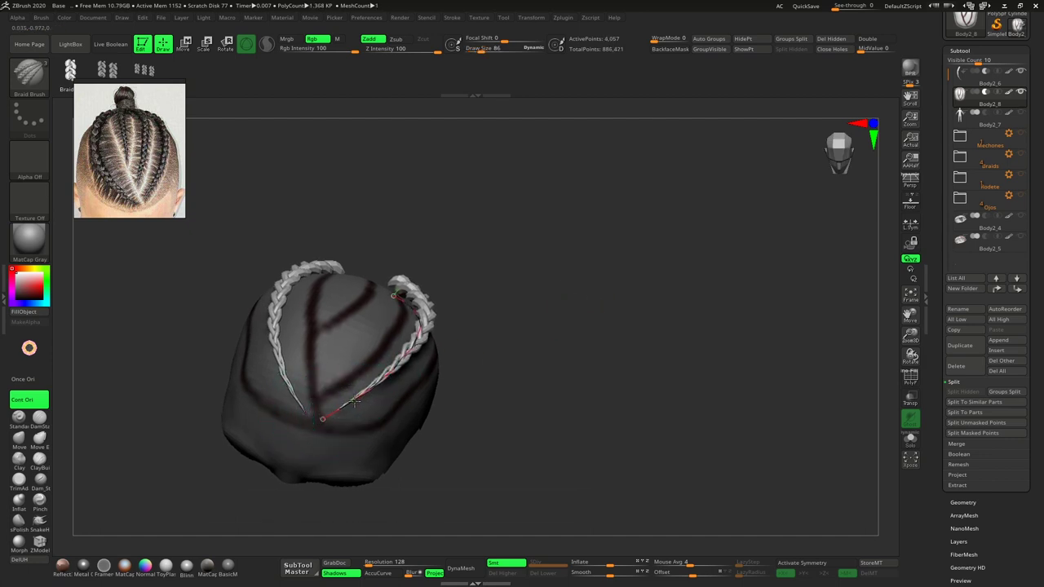
mouse_move(506, 331)
mouse_down()
mouse_move(550, 310)
mouse_move(538, 327)
mouse_up()
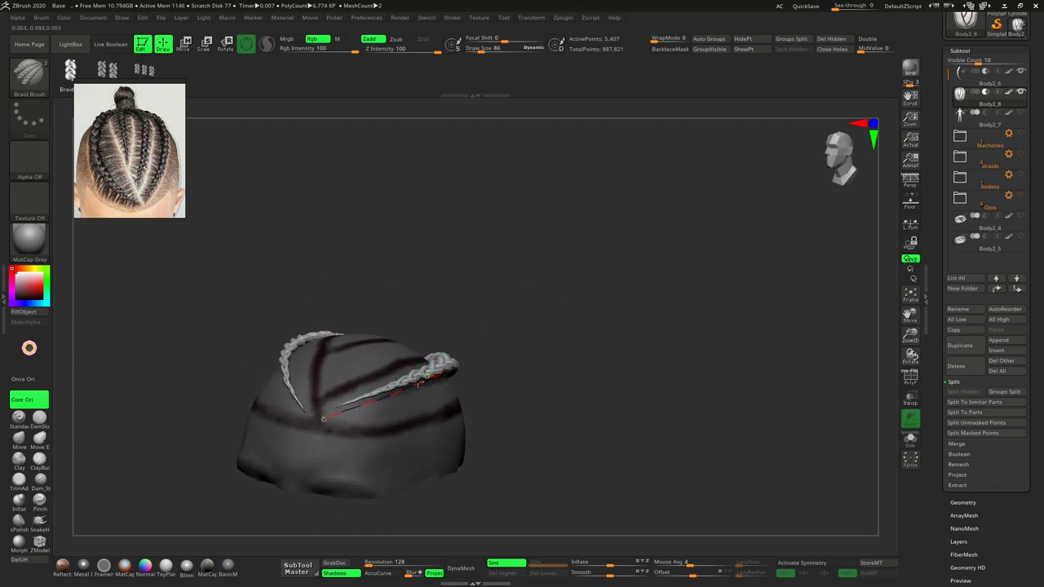
mouse_move(571, 269)
mouse_down()
mouse_move(594, 256)
mouse_move(594, 285)
mouse_move(576, 305)
mouse_move(416, 389)
mouse_move(562, 319)
mouse_move(562, 333)
mouse_move(571, 310)
mouse_move(604, 300)
mouse_move(599, 280)
mouse_move(566, 291)
mouse_move(534, 324)
mouse_move(485, 341)
mouse_move(590, 303)
mouse_move(606, 337)
mouse_move(620, 308)
mouse_move(608, 317)
mouse_up()
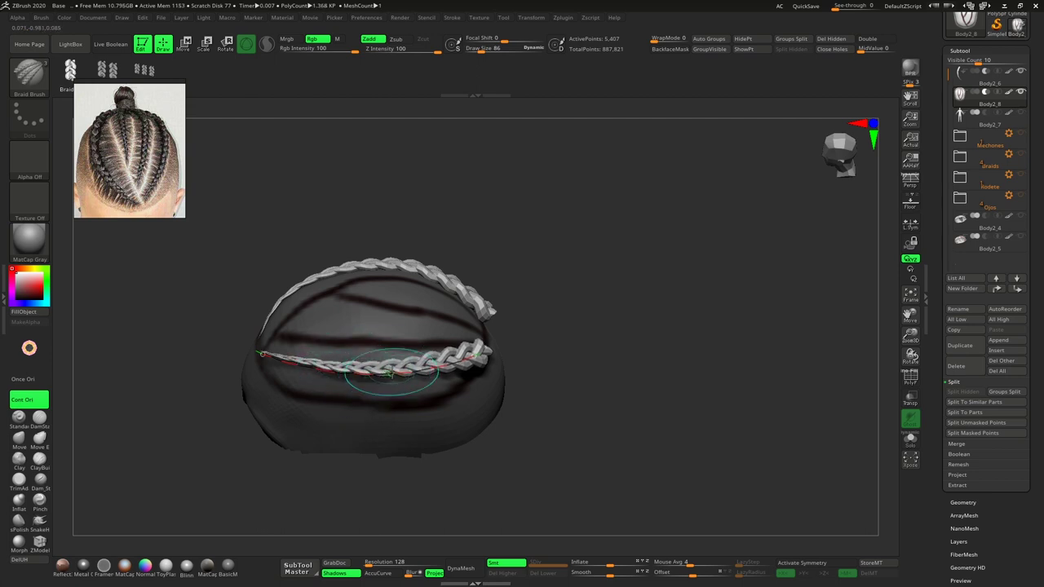
mouse_move(598, 293)
mouse_down()
mouse_move(536, 328)
mouse_move(573, 311)
mouse_up()
key(w)
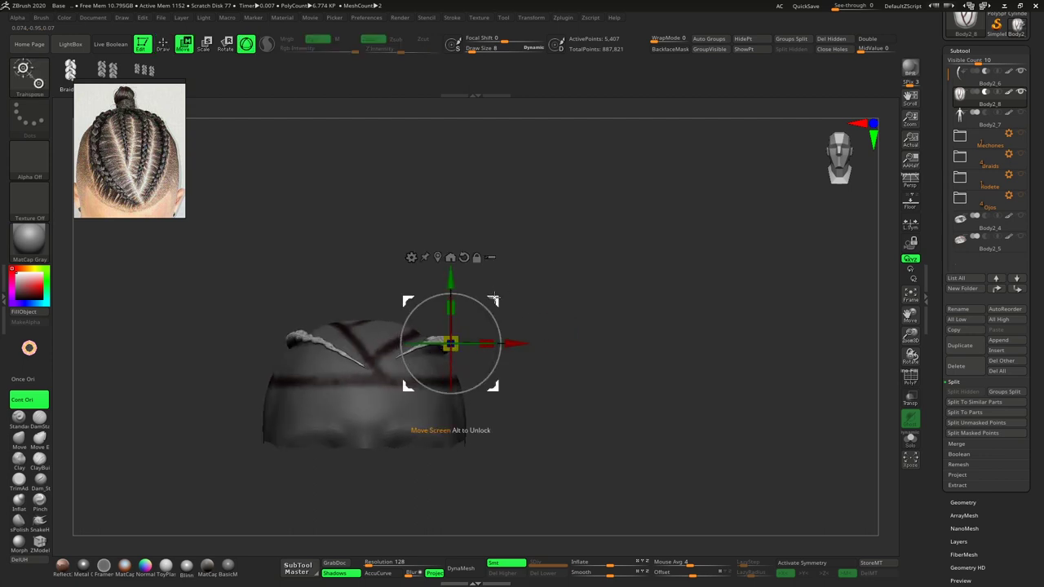
drag(493, 300, 487, 305)
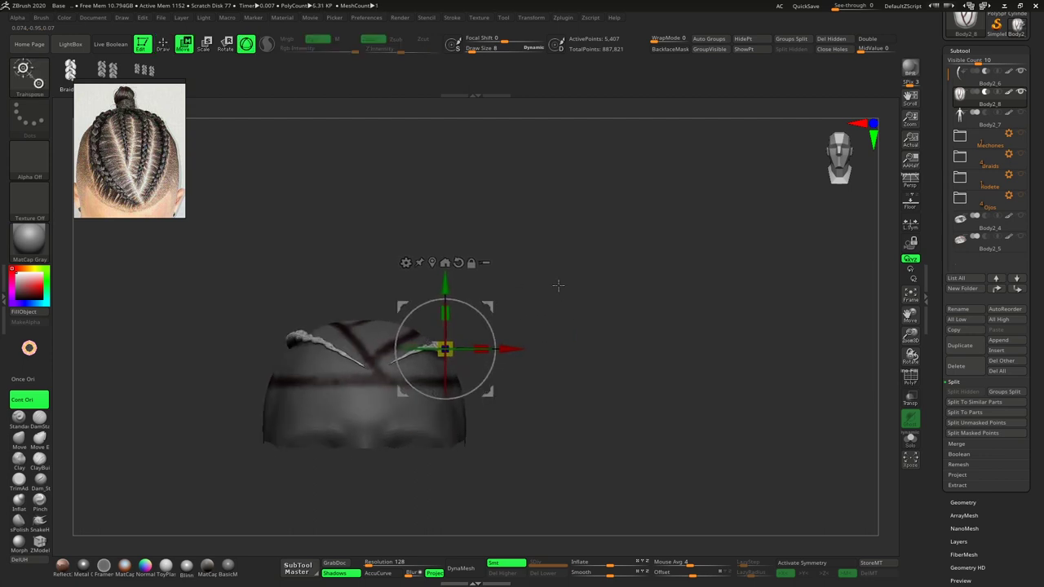
mouse_move(557, 284)
mouse_down()
mouse_move(561, 316)
mouse_move(578, 308)
mouse_move(560, 322)
mouse_move(651, 311)
mouse_up()
- Enlarge the Braid Brush and draw a new braid along the middle painted scalp line
key(q)
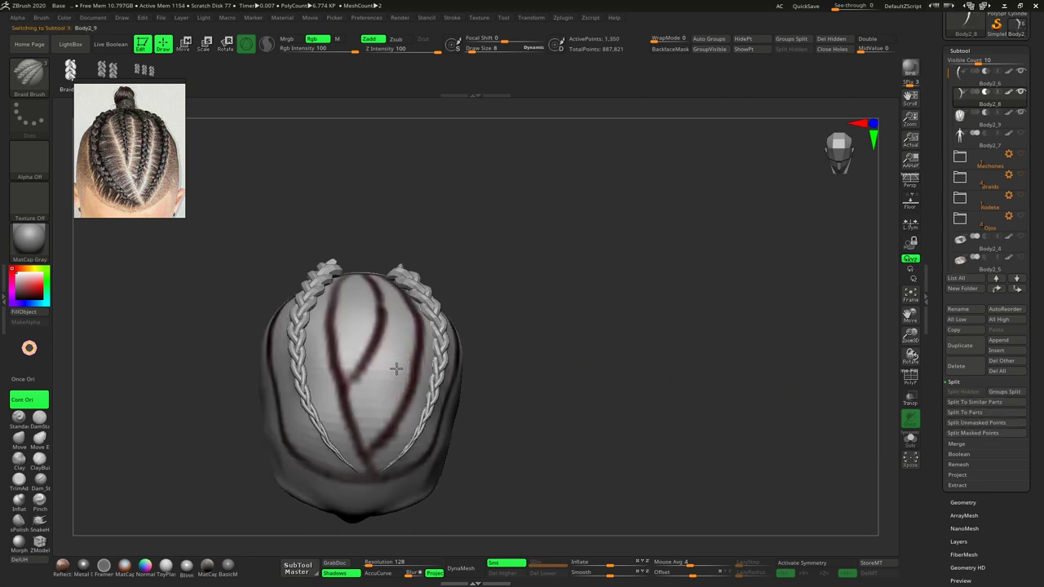
mouse_move(588, 305)
mouse_down()
mouse_move(578, 326)
mouse_move(634, 343)
mouse_move(528, 267)
mouse_up()
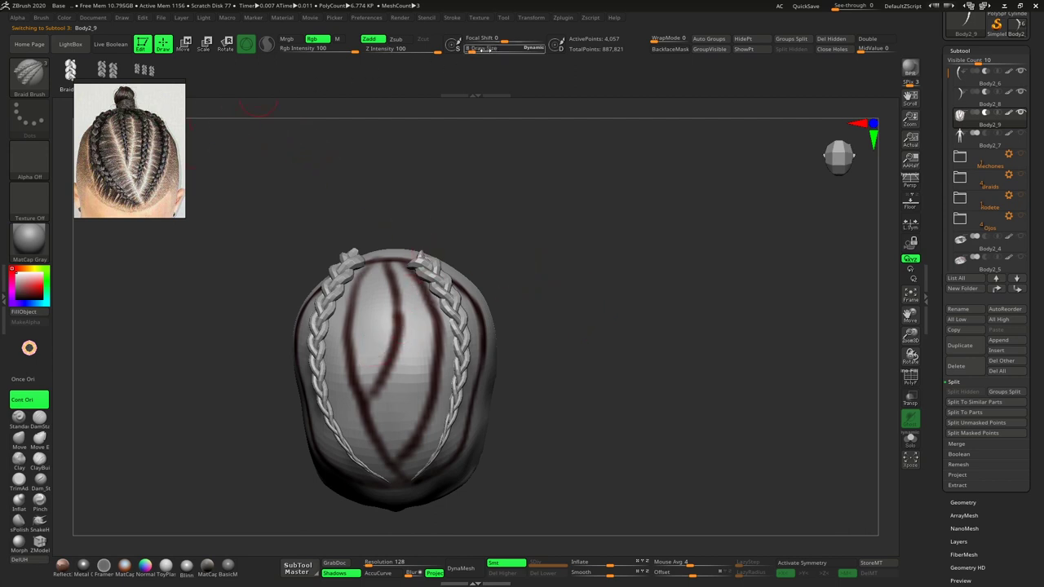
drag(489, 50, 483, 52)
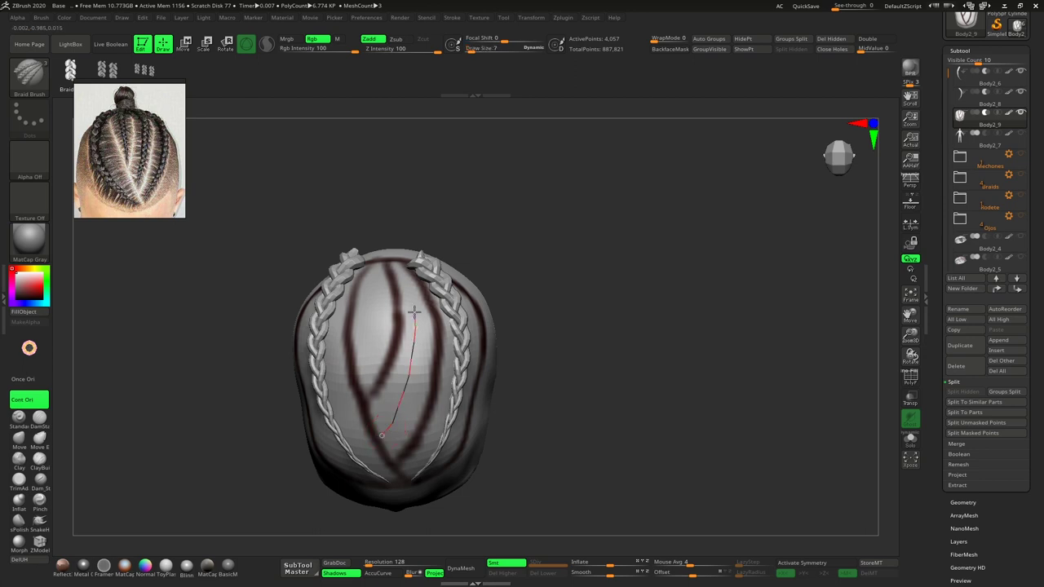
drag(382, 435, 383, 433)
drag(579, 240, 555, 233)
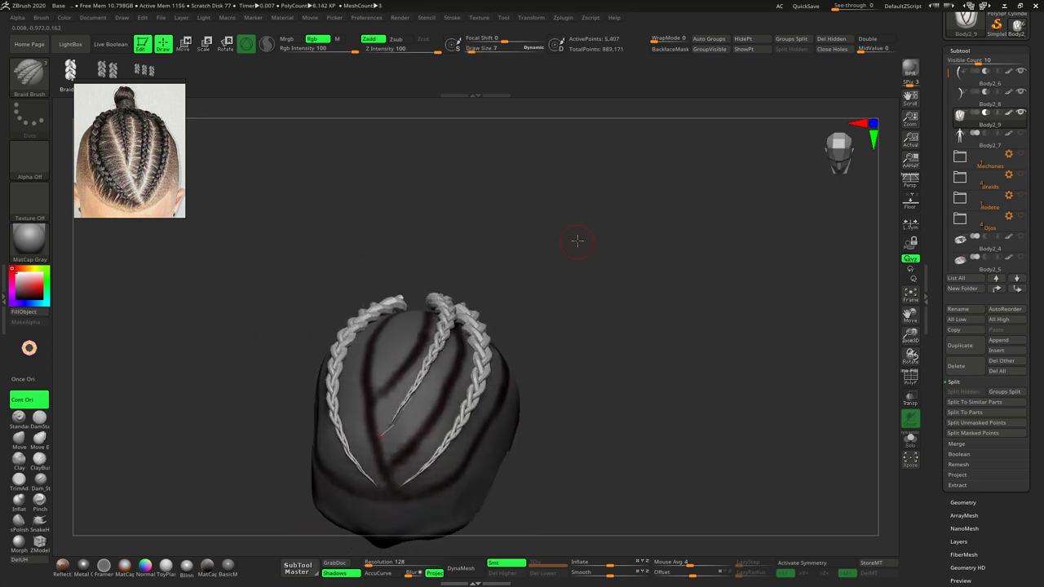
- Reshape the middle braid near the top and extend it down to its end
drag(396, 257, 417, 326)
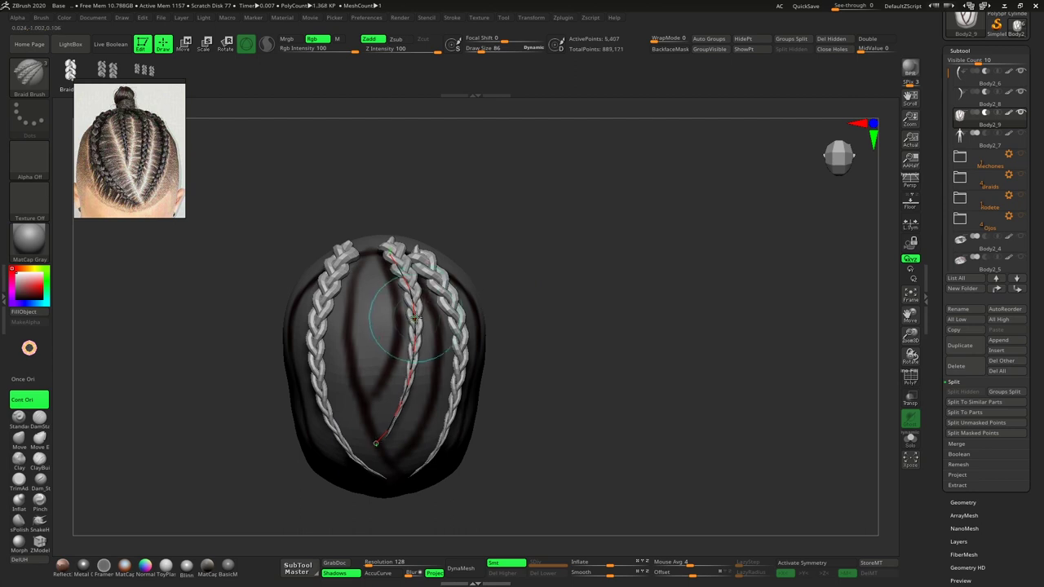
mouse_move(522, 294)
mouse_down()
mouse_move(576, 257)
mouse_move(552, 313)
mouse_move(587, 277)
mouse_move(564, 270)
mouse_move(552, 280)
mouse_move(569, 256)
mouse_move(590, 277)
mouse_move(569, 277)
mouse_move(552, 312)
mouse_move(645, 274)
mouse_move(596, 280)
mouse_up()
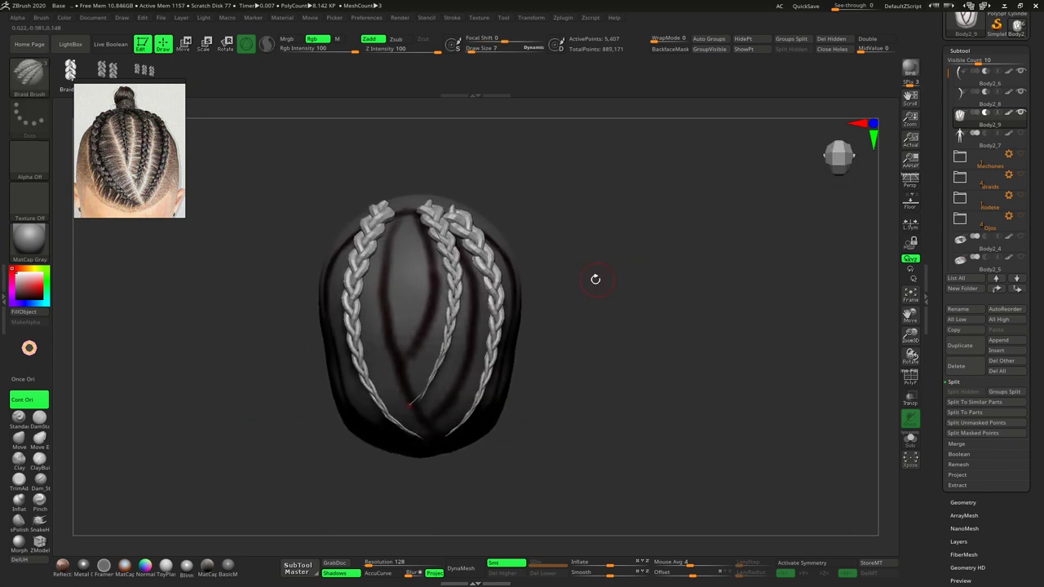
click(457, 320)
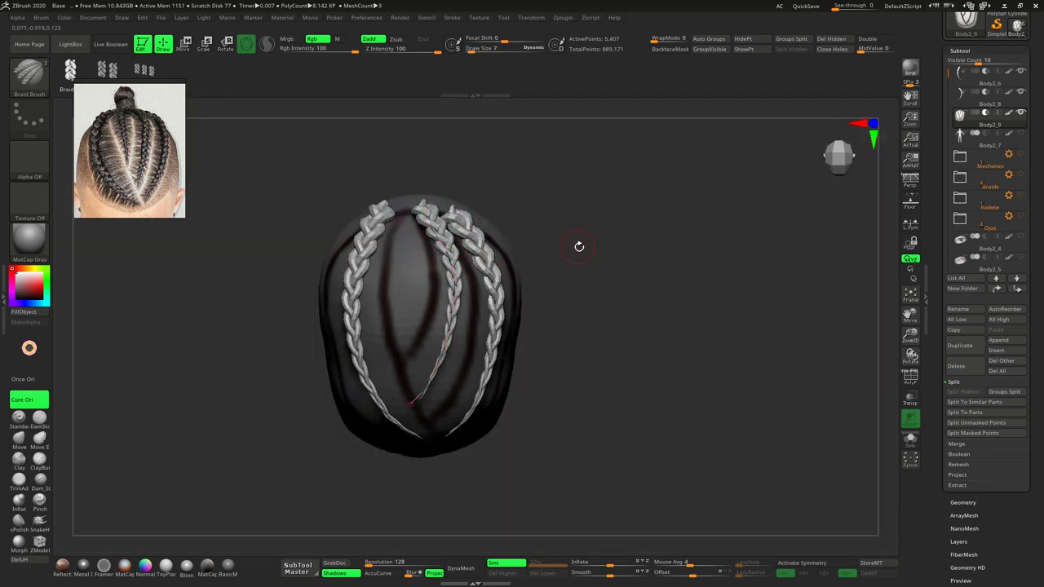
- Nudge the new braid slightly downward with the Move gizmo
mouse_move(579, 246)
mouse_down()
mouse_move(614, 262)
mouse_move(611, 291)
mouse_move(571, 310)
mouse_up()
key(w)
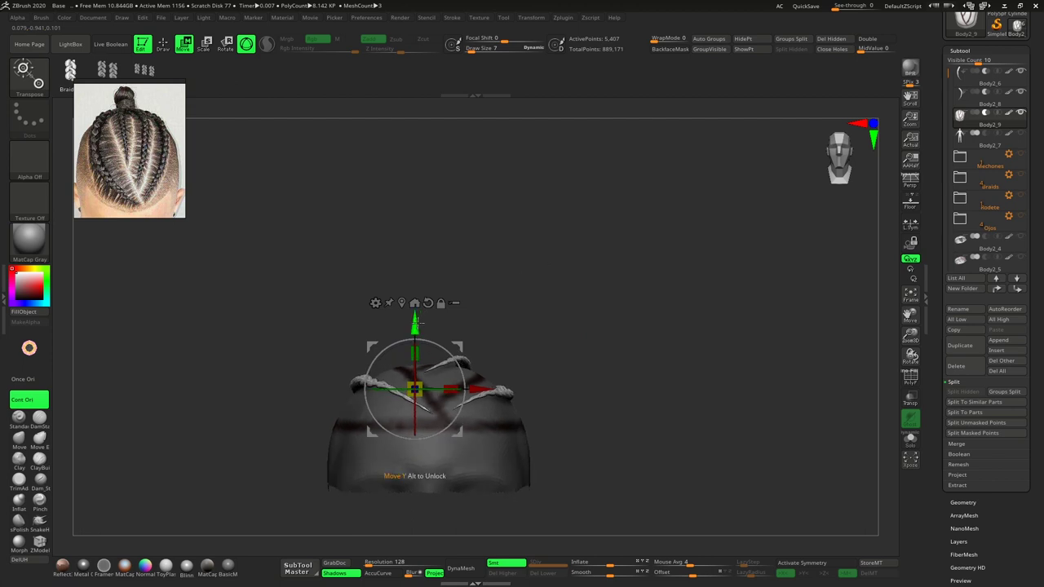
drag(416, 321, 415, 329)
mouse_move(505, 294)
mouse_down()
mouse_move(536, 263)
mouse_move(614, 279)
mouse_up()
- Return to a slightly smaller Braid Brush and show the wireframe with polygroup colours
key(q)
drag(472, 48, 467, 68)
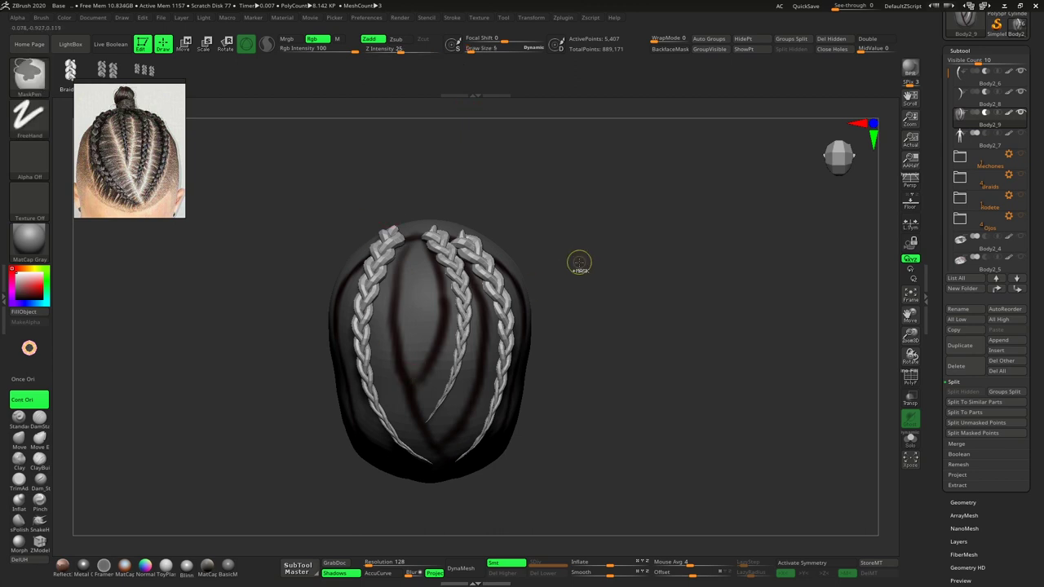
mouse_move(648, 298)
mouse_down()
mouse_move(624, 293)
mouse_move(636, 329)
mouse_up()
key(shift+f)
key(shift+f)
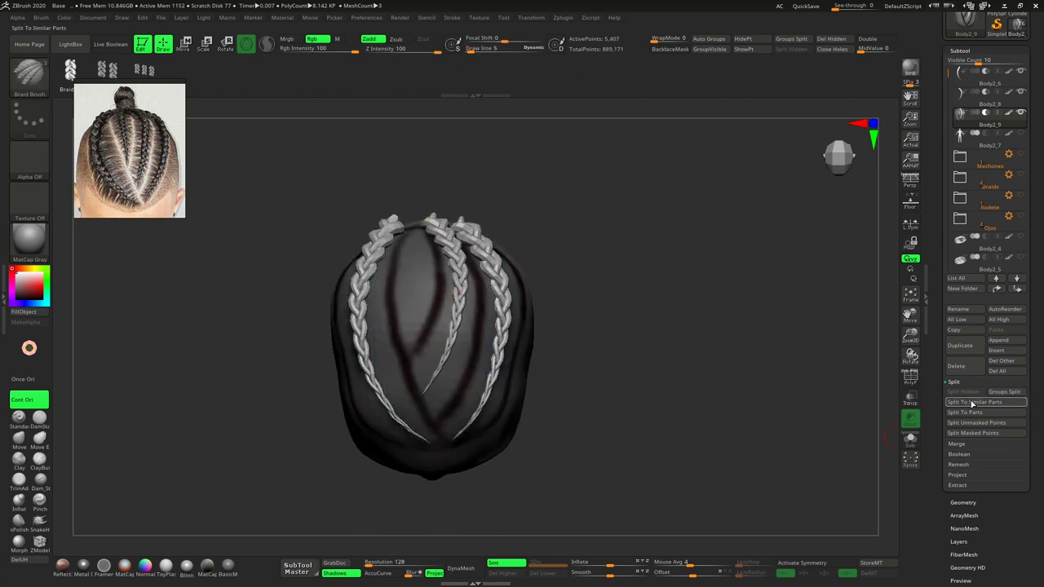
- Split the third braid off, then start a braid curve along the central scalp line
click(972, 403)
drag(489, 226, 540, 195)
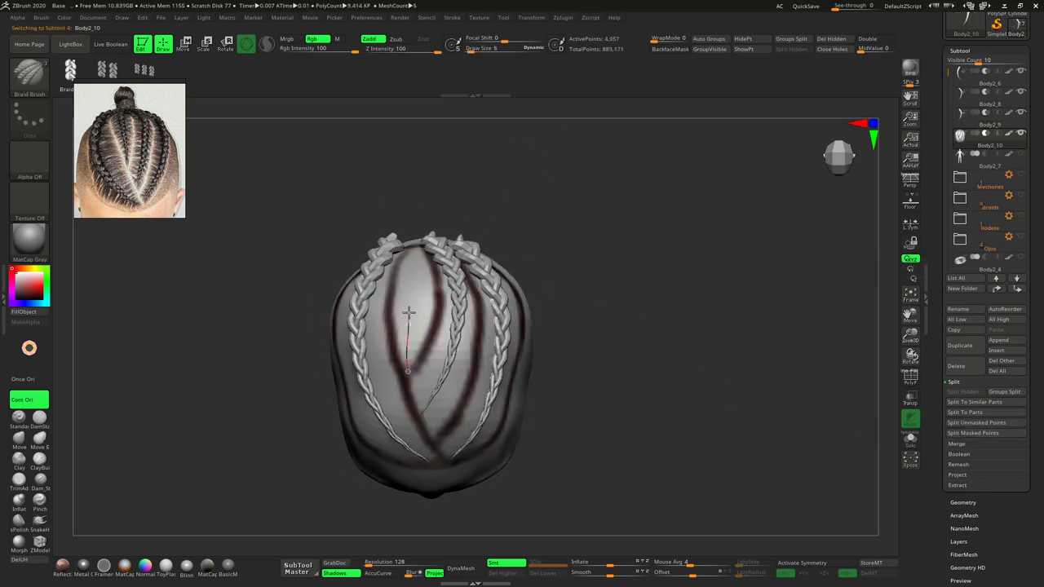
drag(417, 242, 417, 242)
mouse_move(489, 204)
mouse_down()
mouse_move(555, 158)
mouse_move(544, 233)
mouse_move(590, 199)
mouse_move(596, 212)
mouse_move(576, 226)
mouse_move(582, 206)
mouse_move(569, 207)
mouse_move(514, 271)
mouse_up()
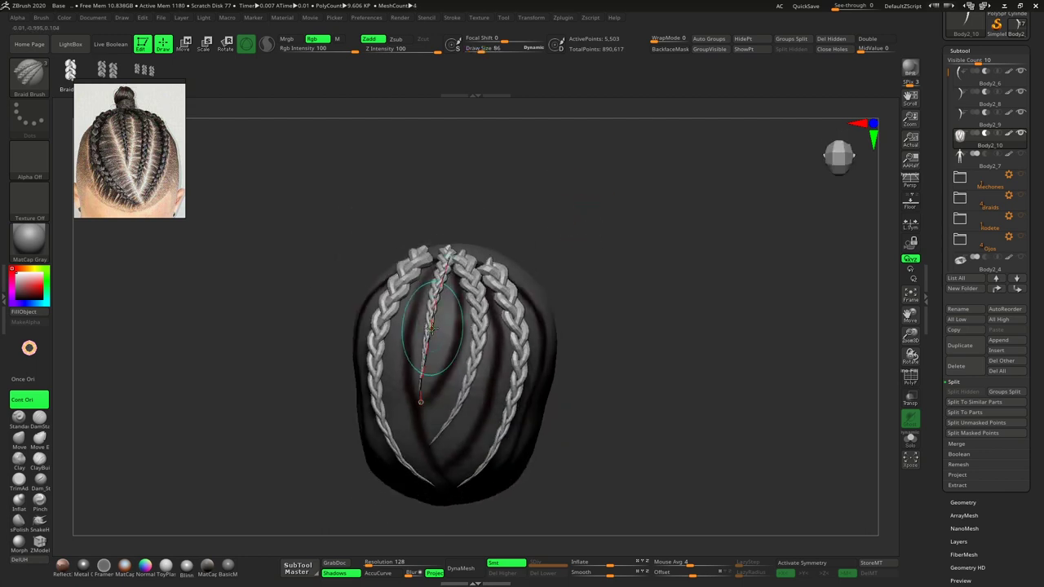
mouse_move(478, 237)
mouse_down()
mouse_move(578, 198)
mouse_move(431, 328)
mouse_move(549, 204)
mouse_move(453, 261)
mouse_up()
key(space)
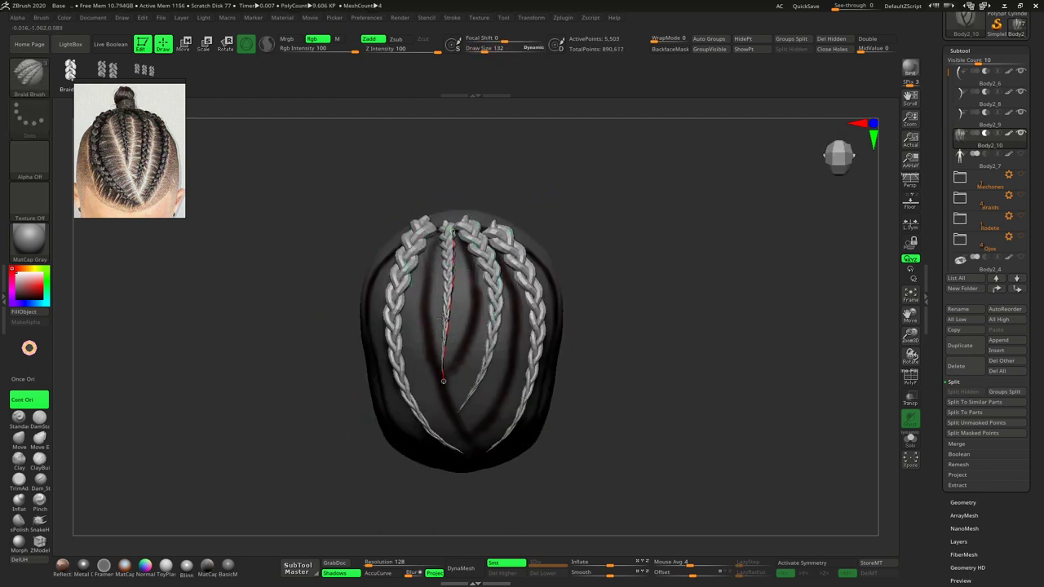
mouse_move(606, 210)
mouse_down()
mouse_move(508, 212)
mouse_move(459, 282)
mouse_up()
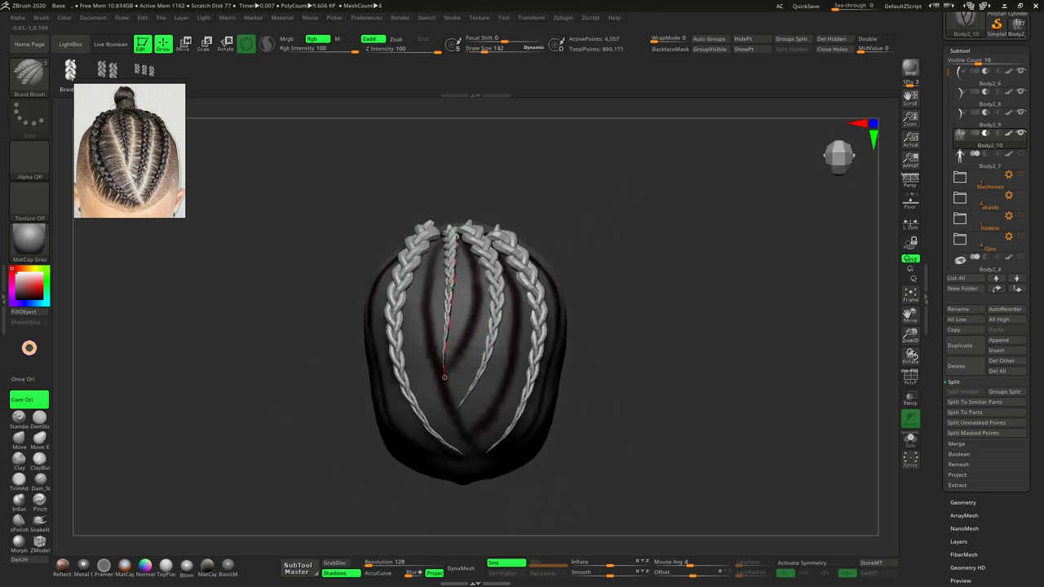
- Turn the centre braid curve into mesh and split it into its own subtool
drag(444, 377, 587, 212)
key(w)
mouse_move(624, 241)
mouse_down()
mouse_move(577, 207)
mouse_move(441, 254)
mouse_up()
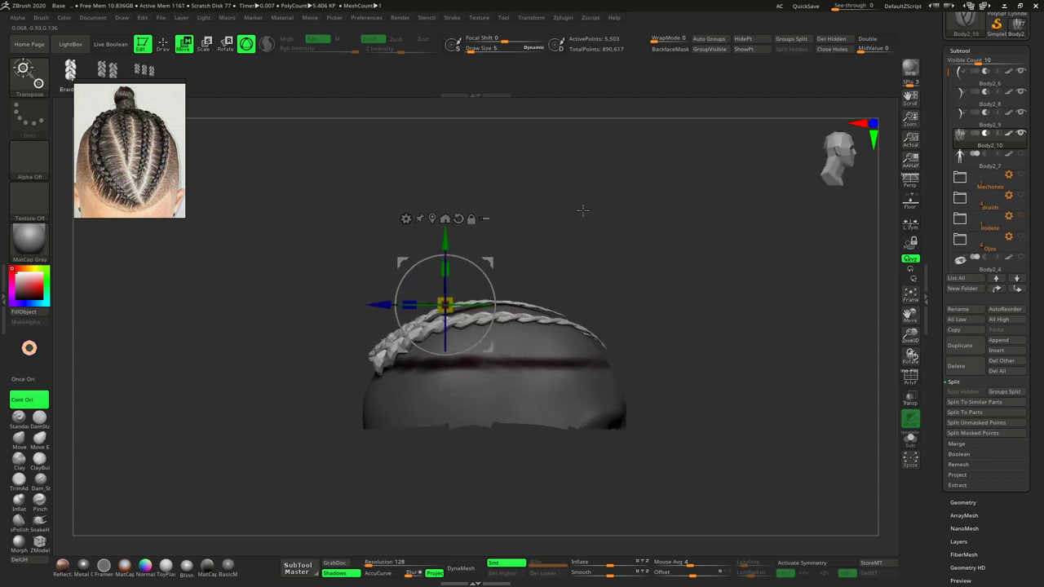
drag(583, 209, 453, 238)
mouse_move(620, 228)
mouse_down()
mouse_move(590, 244)
mouse_move(615, 210)
mouse_move(592, 249)
mouse_up()
key(q)
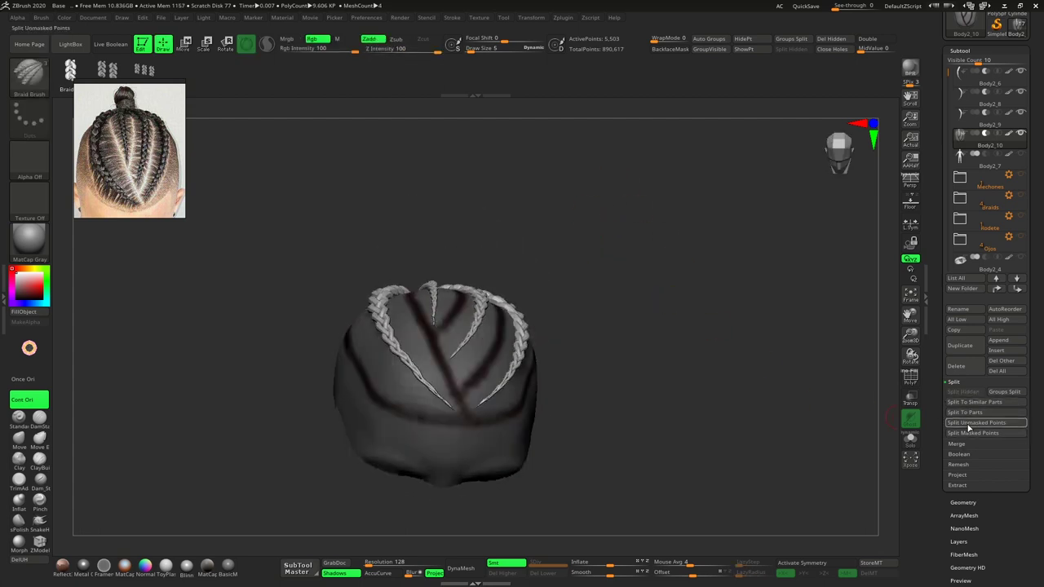
click(971, 423)
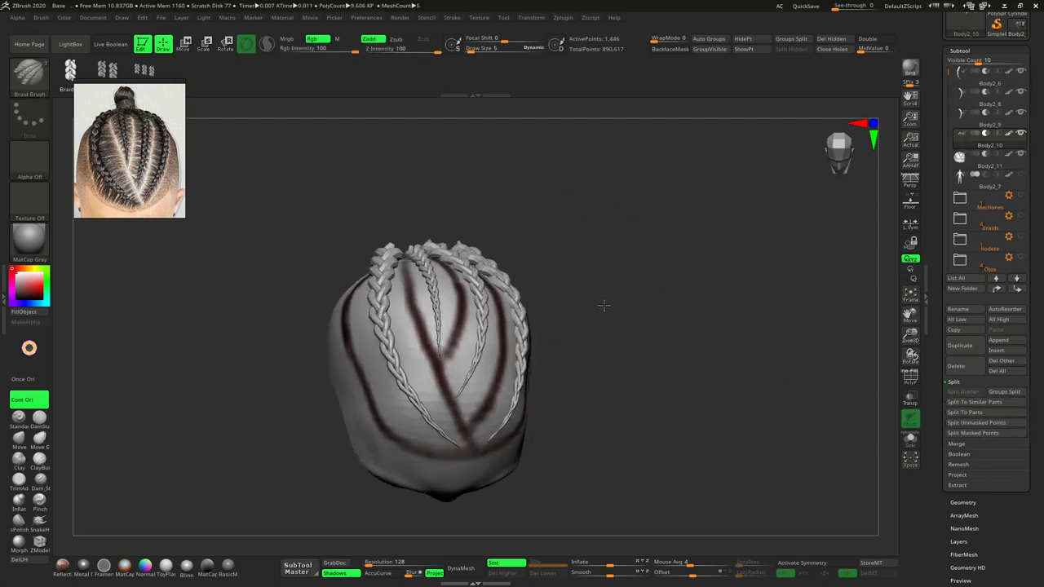
- Make Body2_6 the active subtool, viewed from the back
drag(606, 303, 704, 243)
click(971, 84)
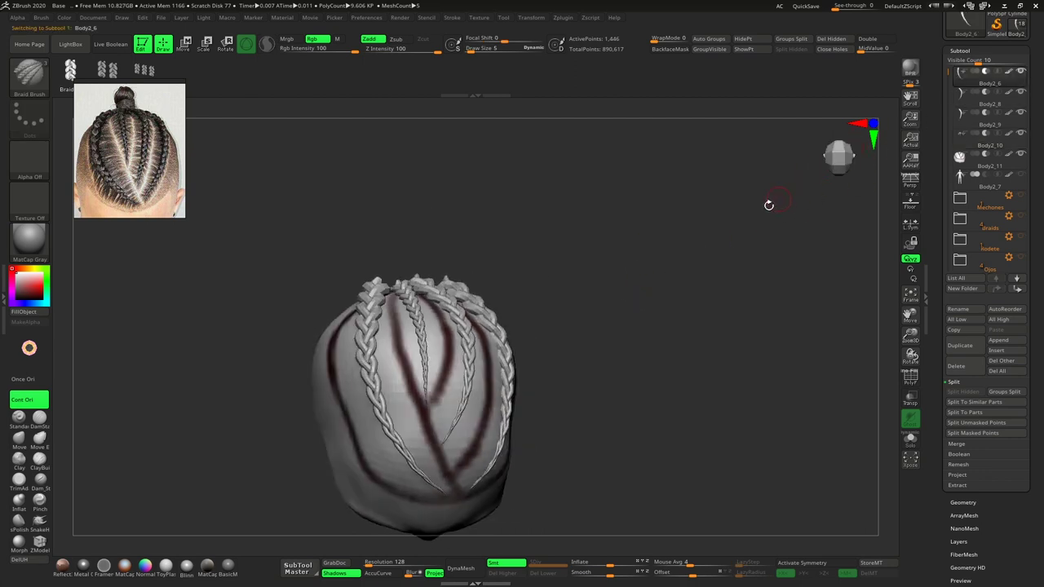
drag(622, 265, 589, 280)
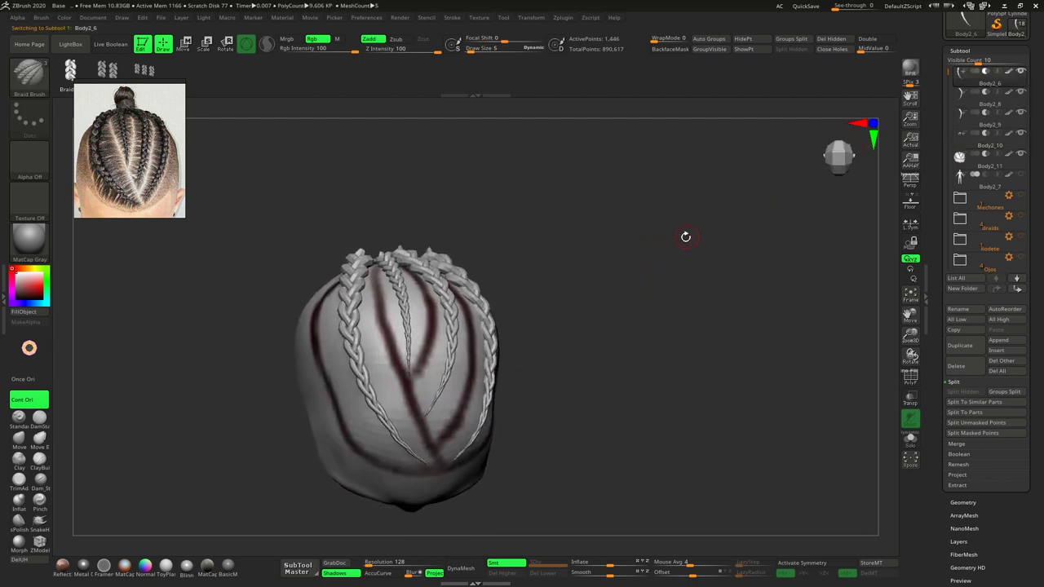
mouse_move(686, 237)
mouse_down()
mouse_move(650, 250)
mouse_move(674, 237)
mouse_up()
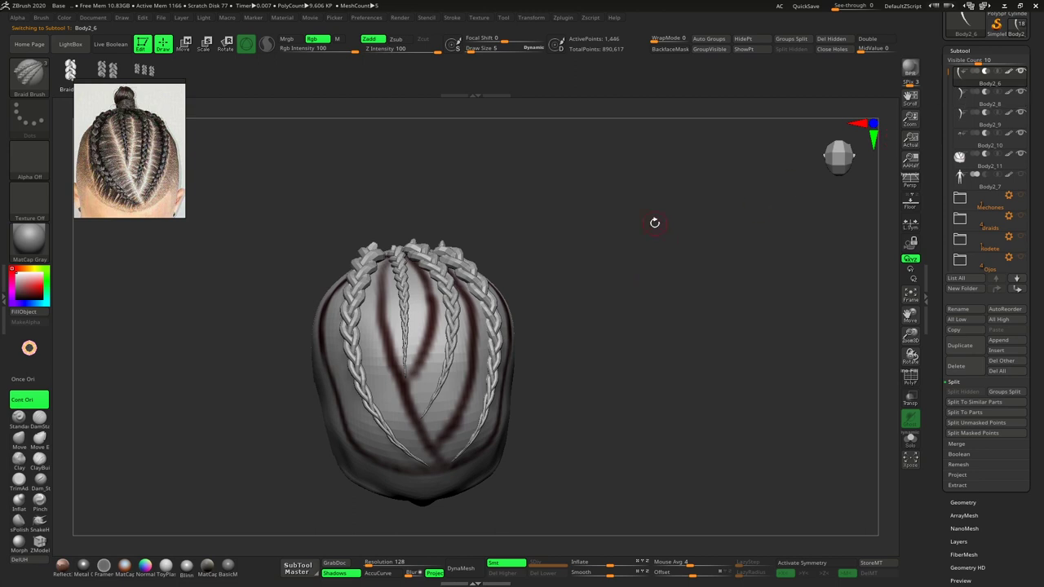
- Identify the braid subtools by toggling visibility and move Body2_10 to second place
scroll(979, 236, up, 1)
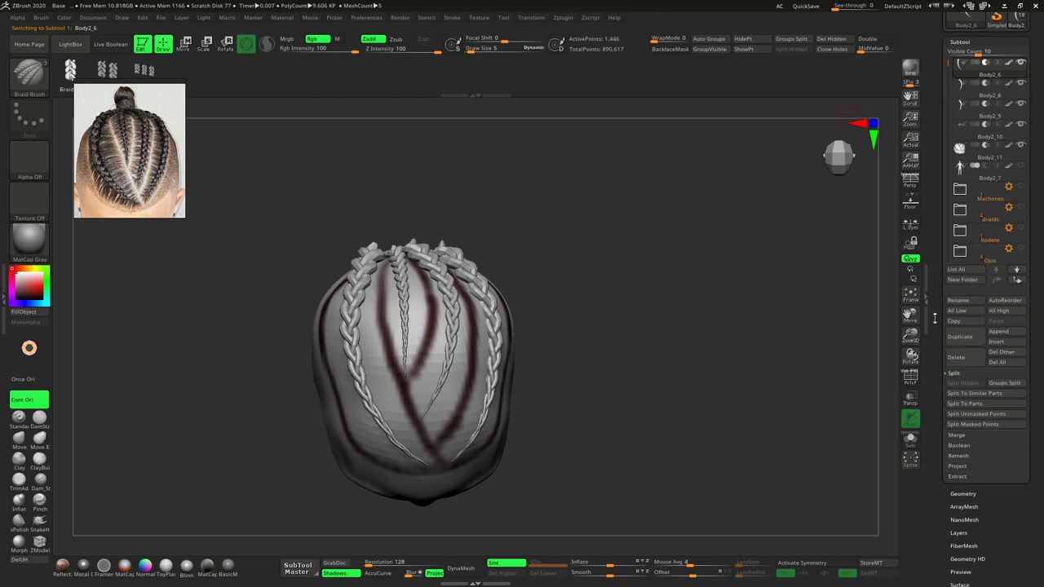
scroll(971, 225, up, 3)
scroll(962, 212, up, 2)
mouse_move(990, 200)
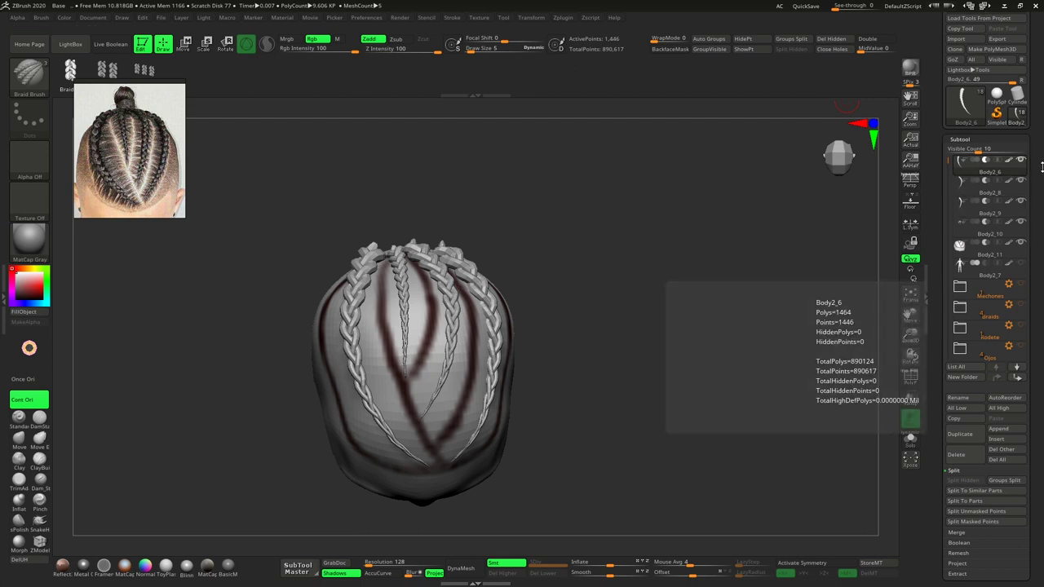
click(1022, 181)
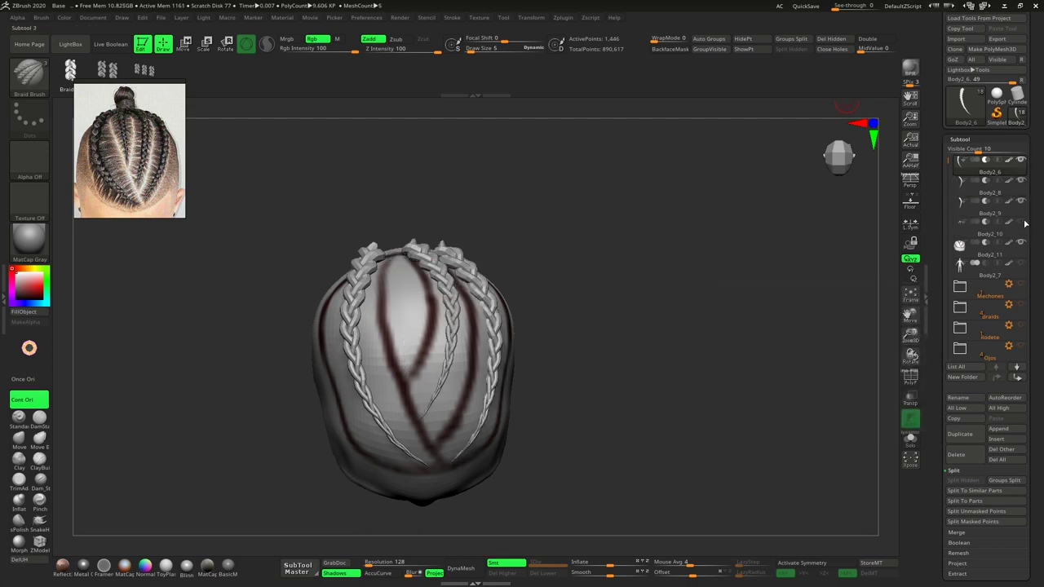
click(1022, 222)
click(1022, 222)
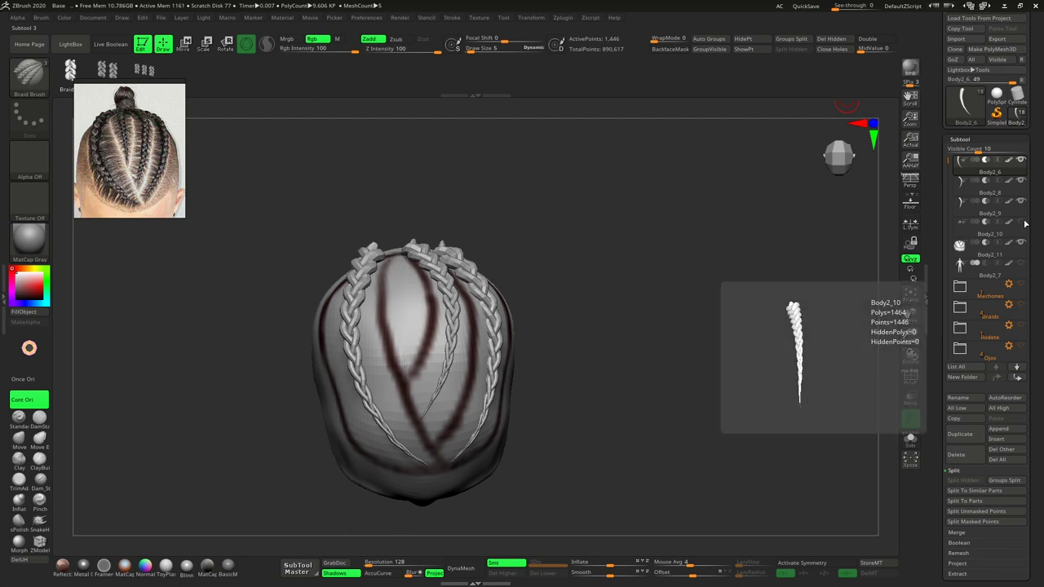
click(1021, 222)
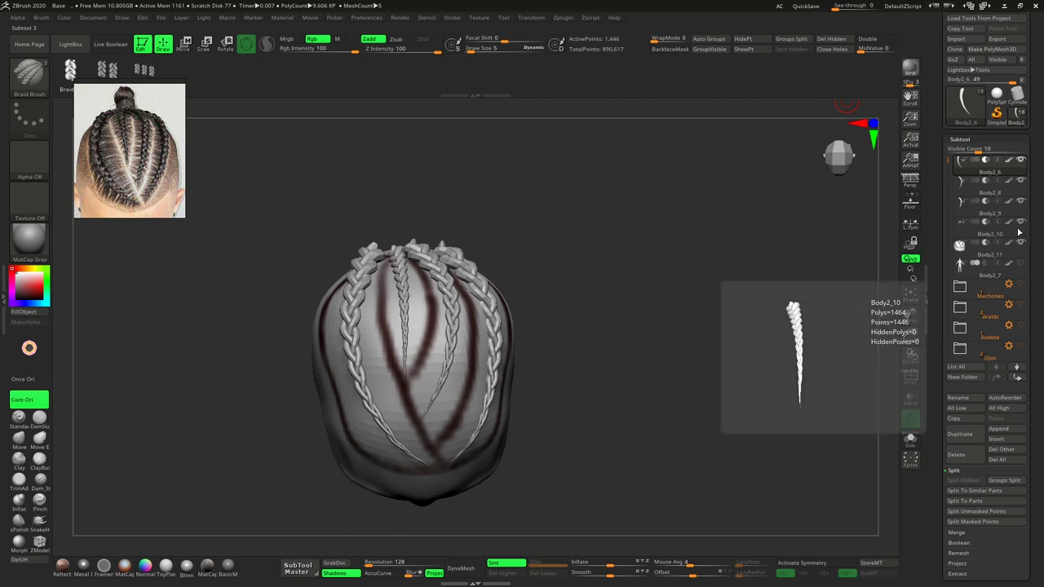
drag(1018, 235, 1018, 190)
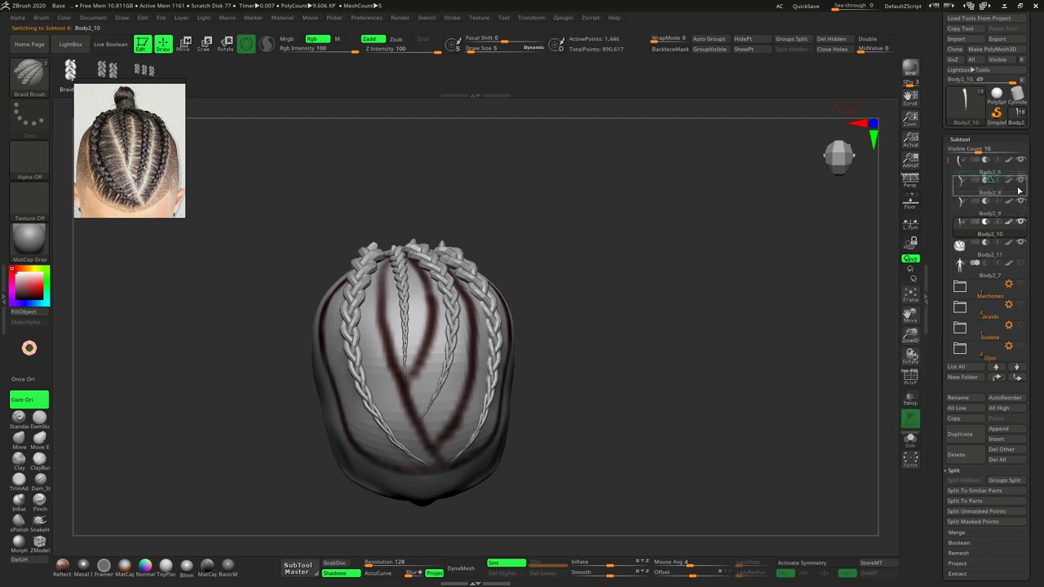
click(1021, 181)
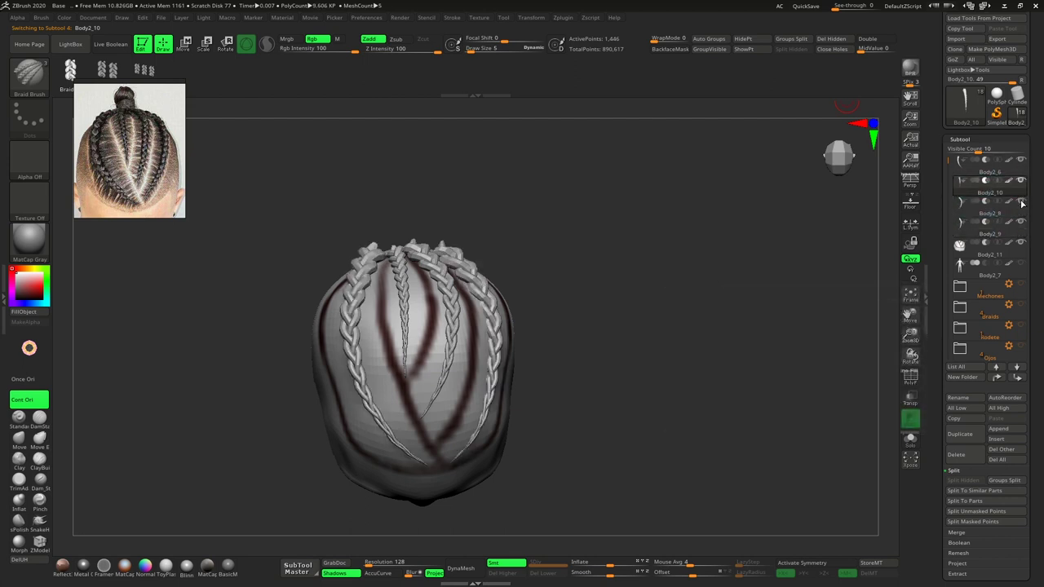
click(1020, 201)
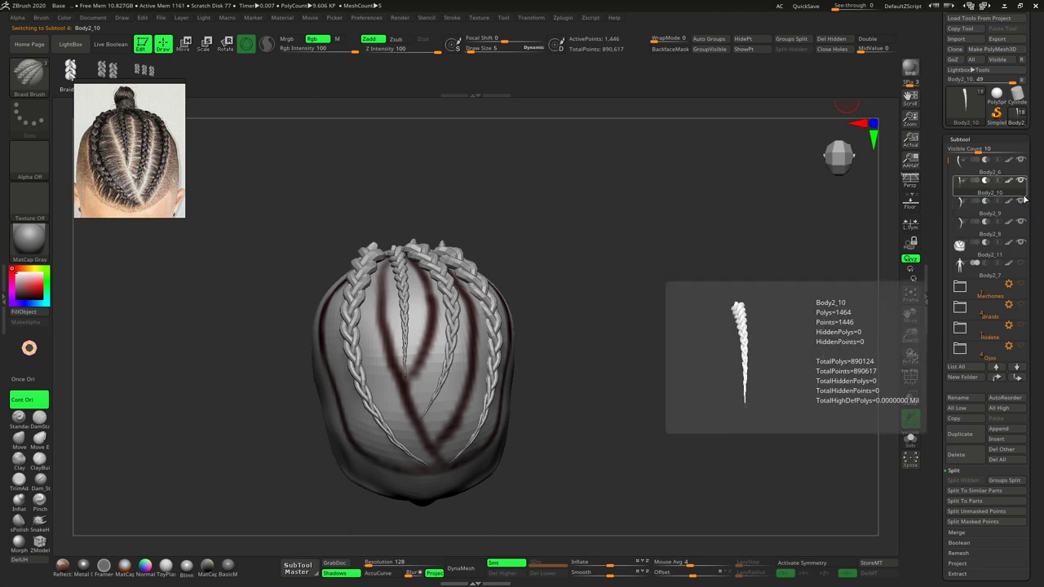
mouse_move(1025, 222)
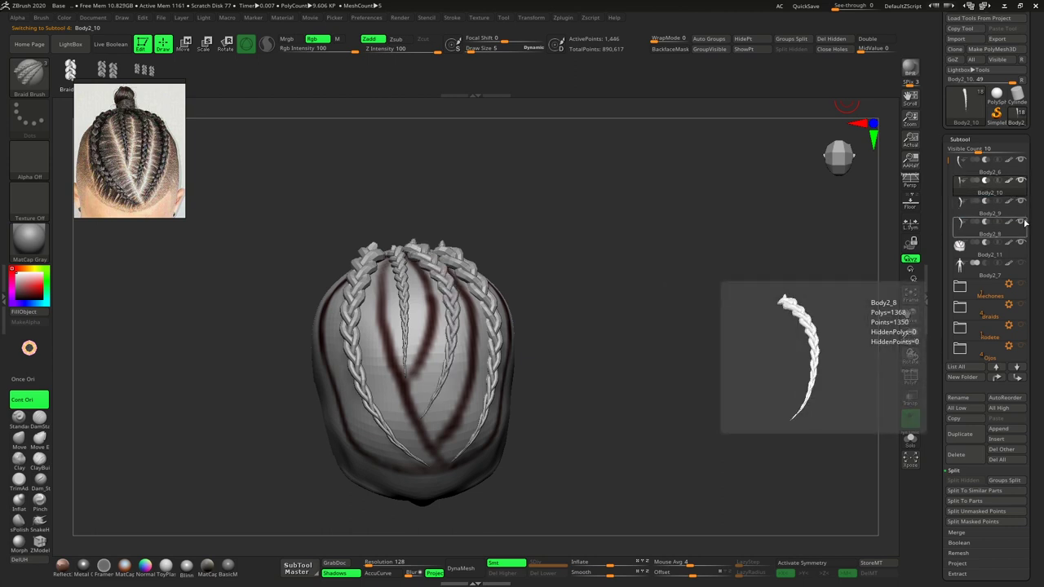
- Rename Body2_6 to Braid 1 and Body2_10 to Braid 2
click(991, 163)
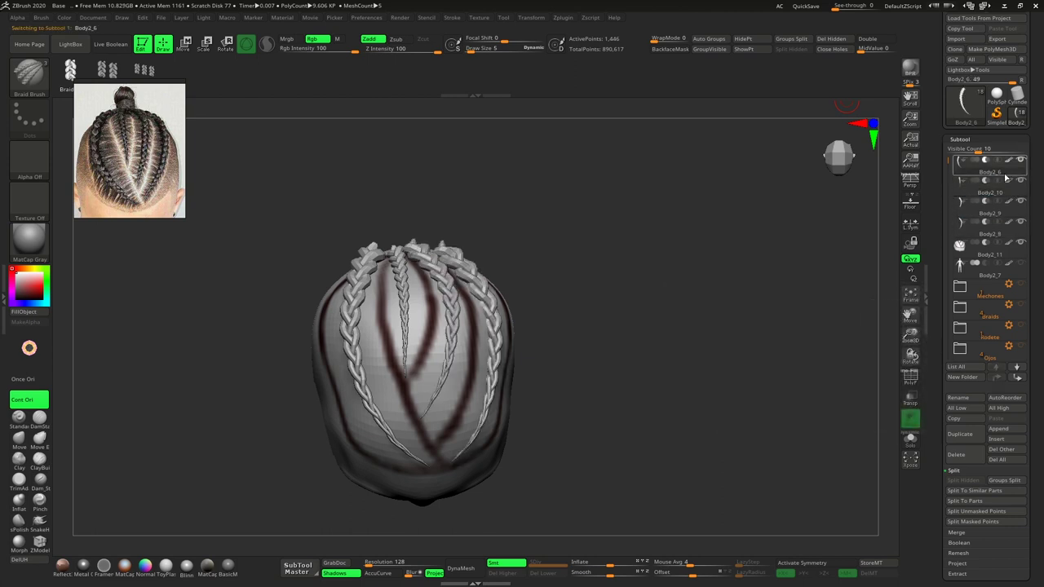
click(964, 396)
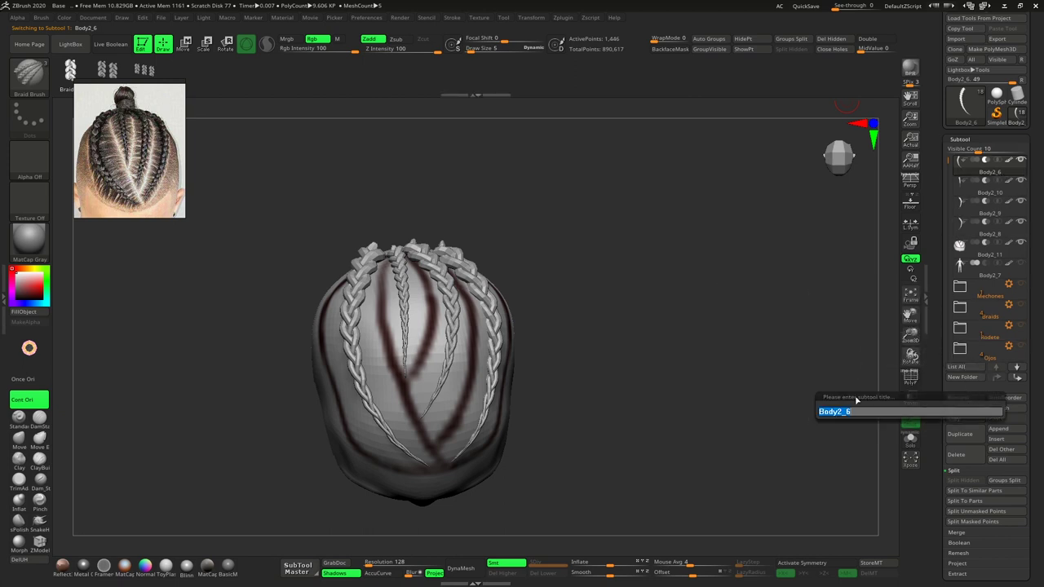
text(Braid 1)
key(Return)
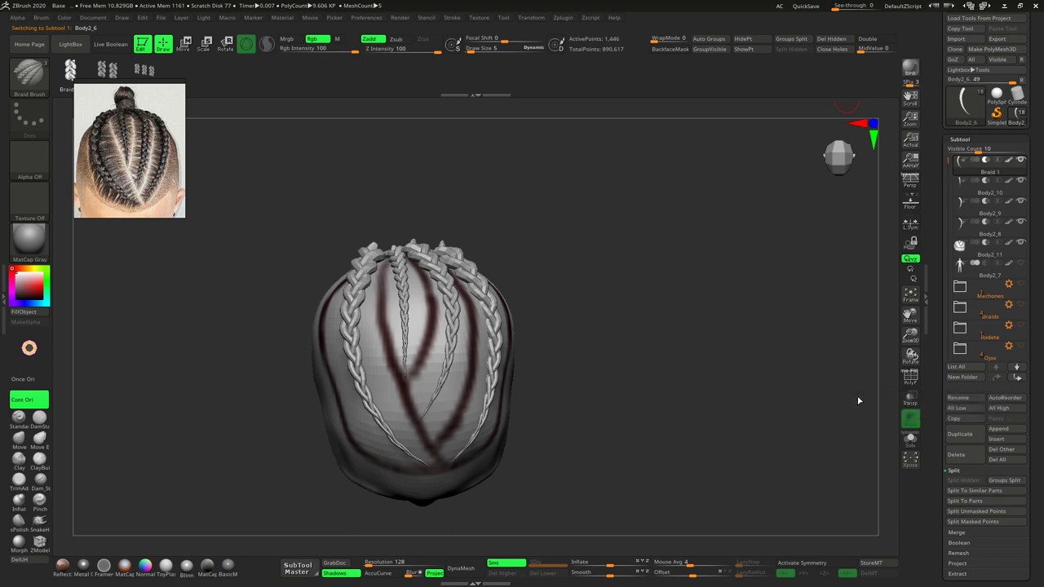
click(991, 183)
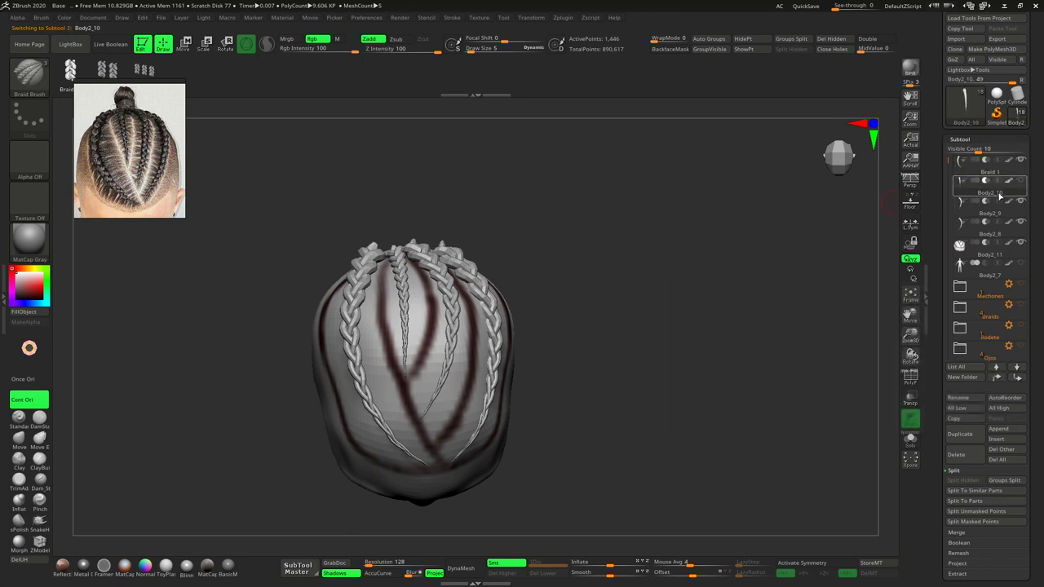
click(969, 398)
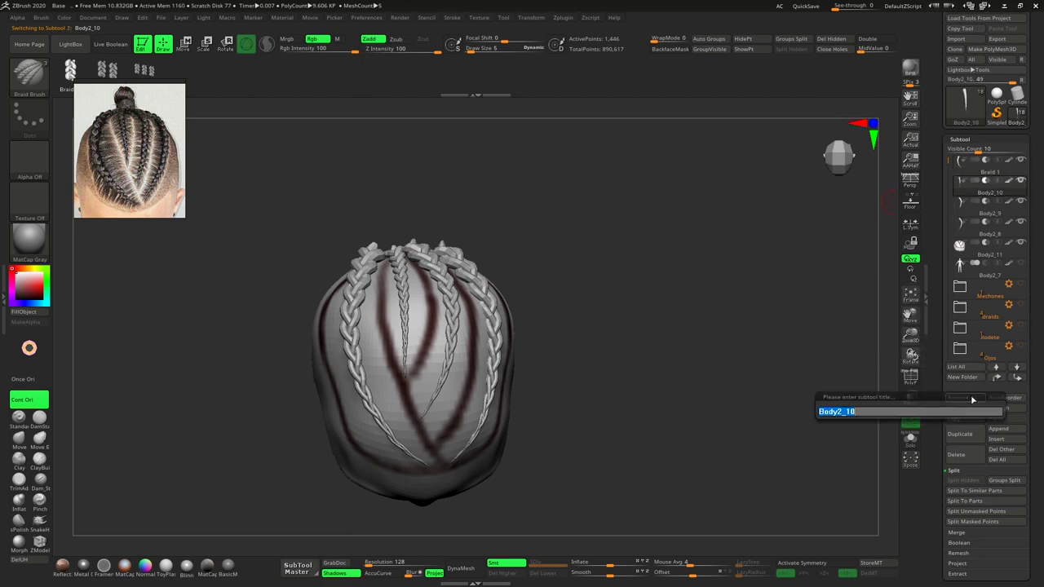
text(Braid)
key(Return)
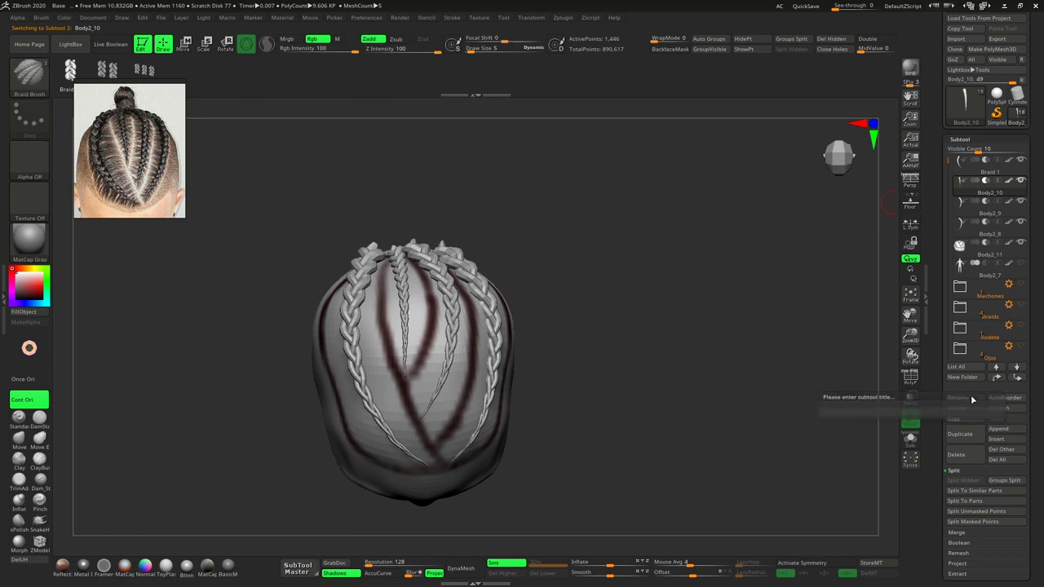
- Rename Body2_9 to Braid 3 and Body2_8 to Braid 4
click(997, 220)
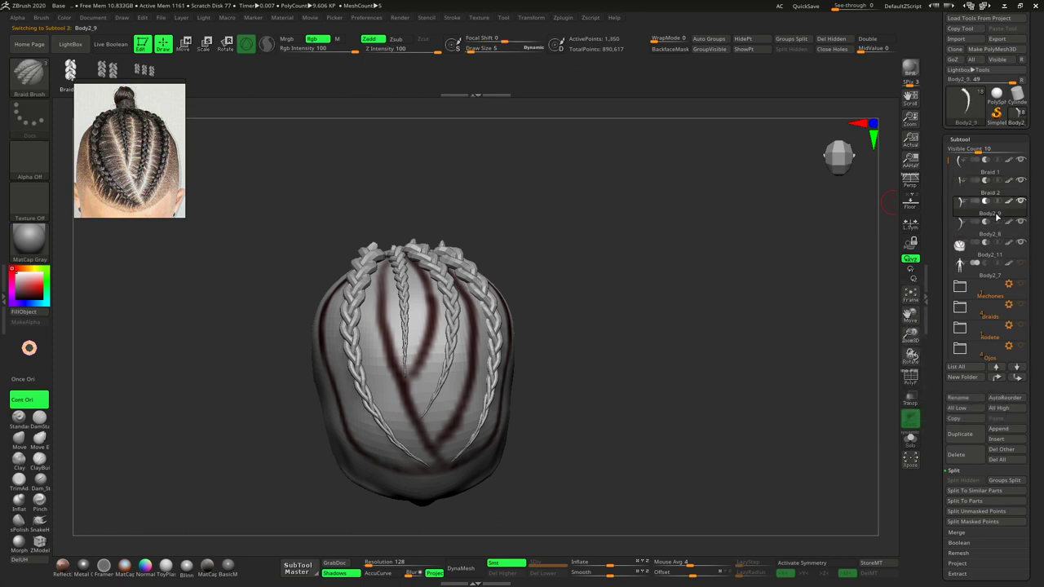
click(976, 400)
text(B)
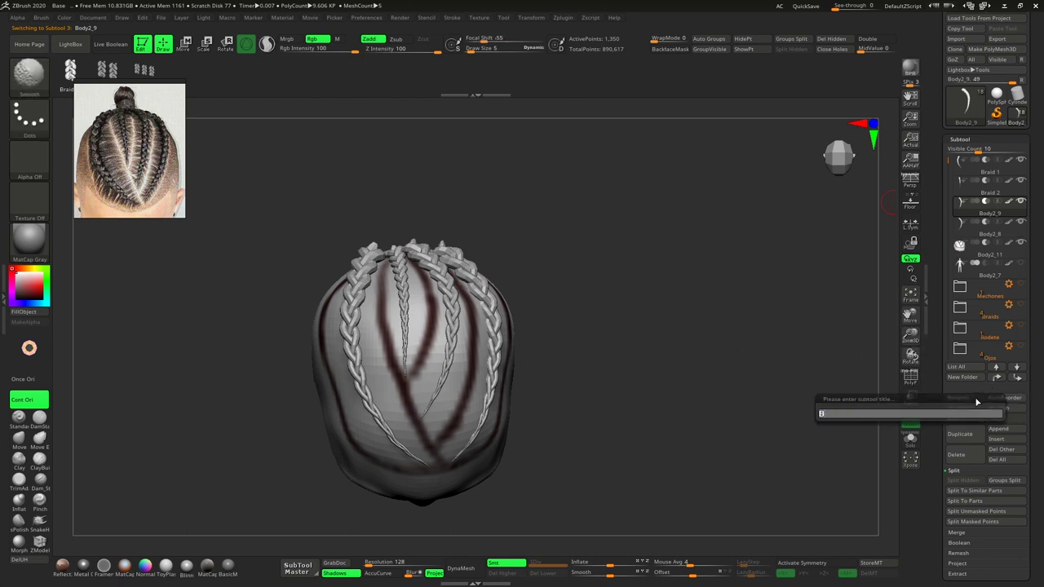
text(ra)
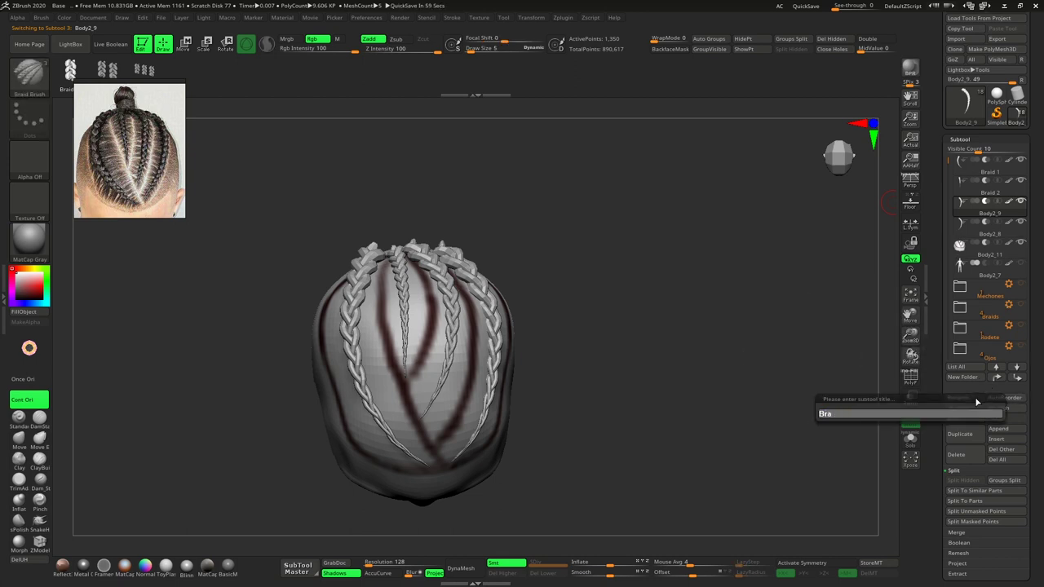
text(id 3)
key(Return)
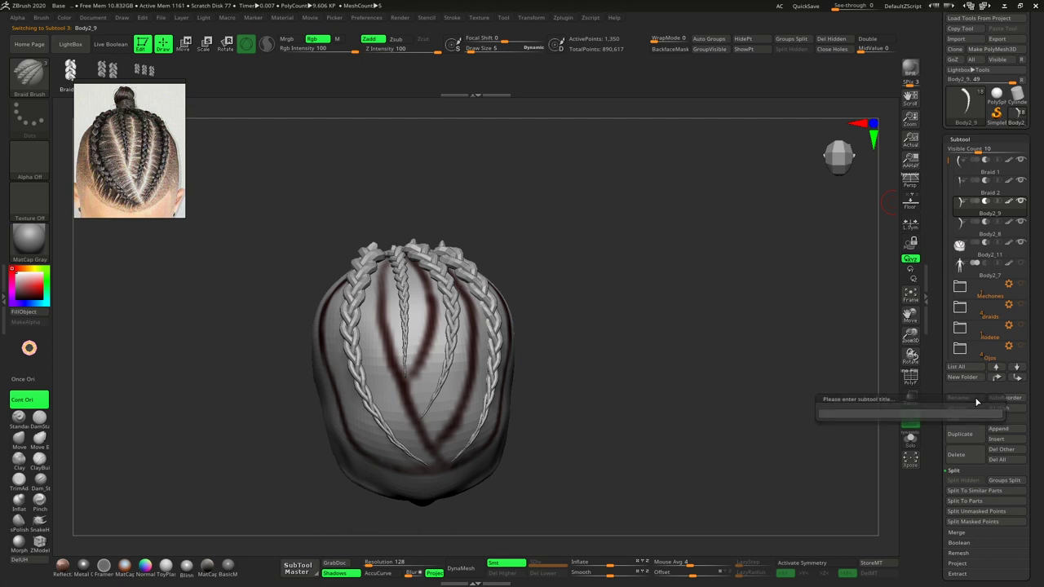
click(992, 239)
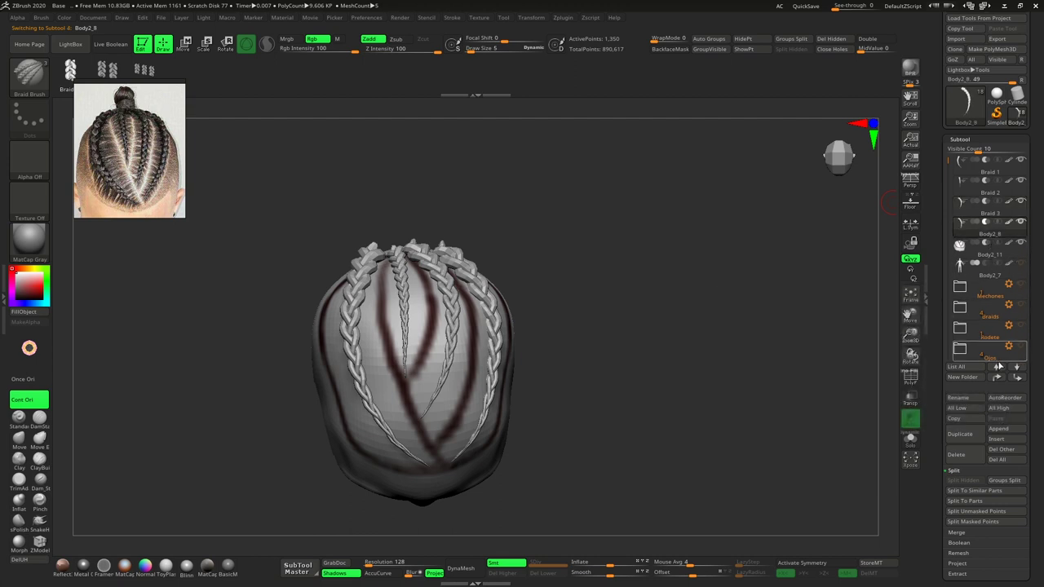
click(959, 398)
text(Braid)
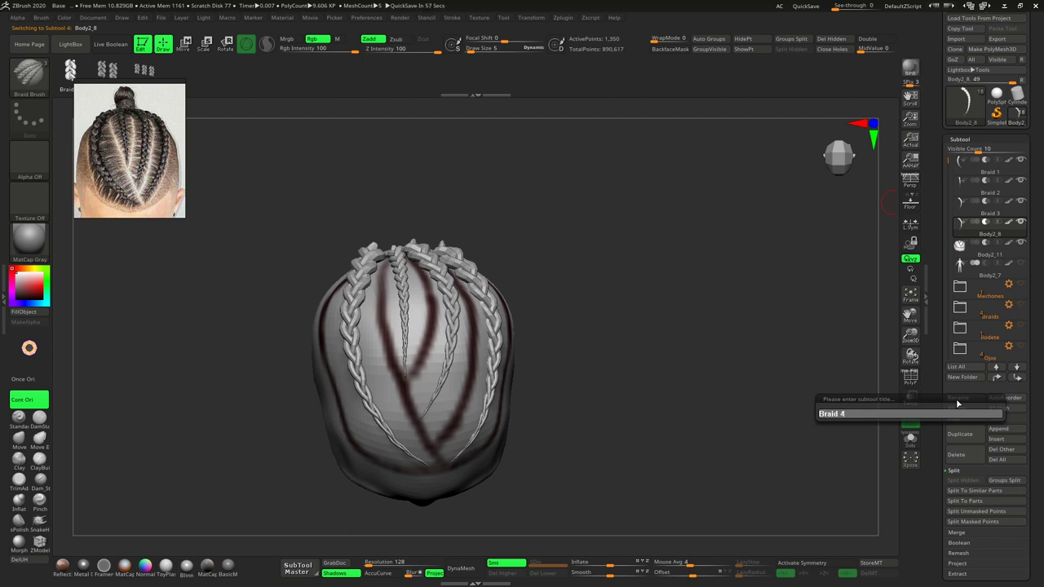
text(4)
key(Return)
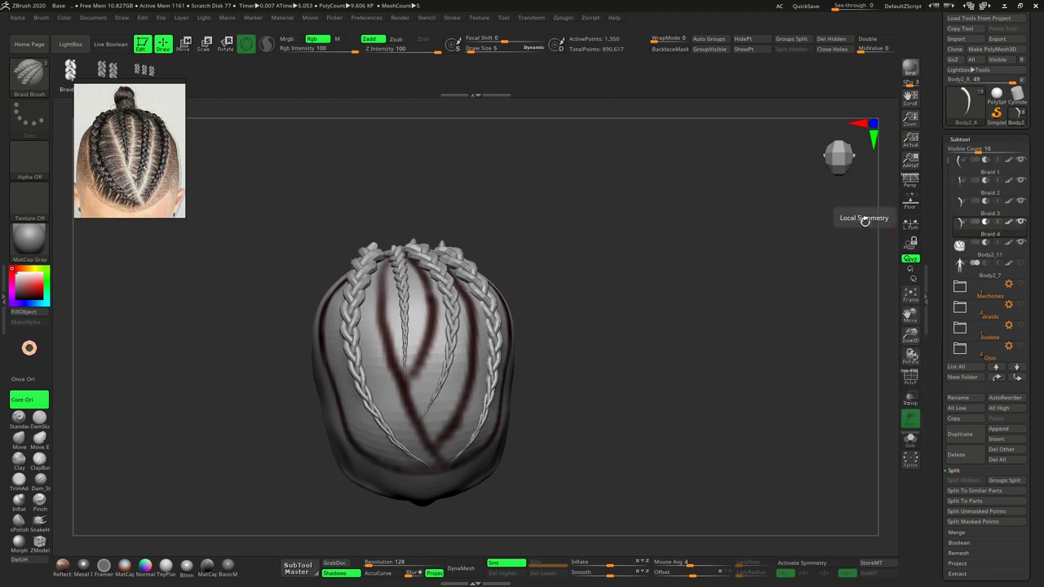
- Make Braid 1 the active subtool and choose the Inflat brush
mouse_move(625, 371)
mouse_down()
mouse_move(587, 345)
mouse_move(660, 375)
mouse_move(660, 336)
mouse_up()
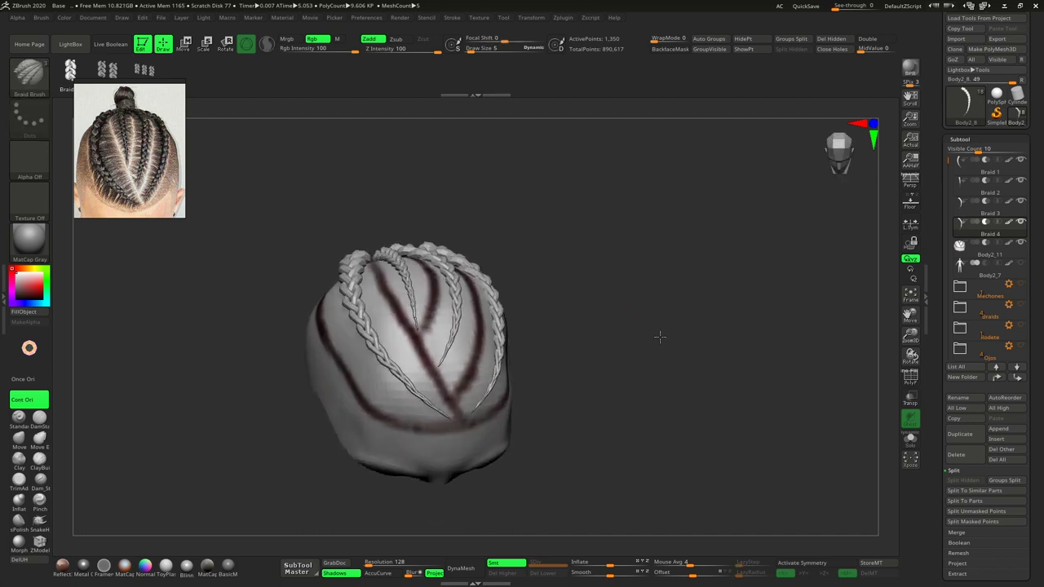
click(1007, 171)
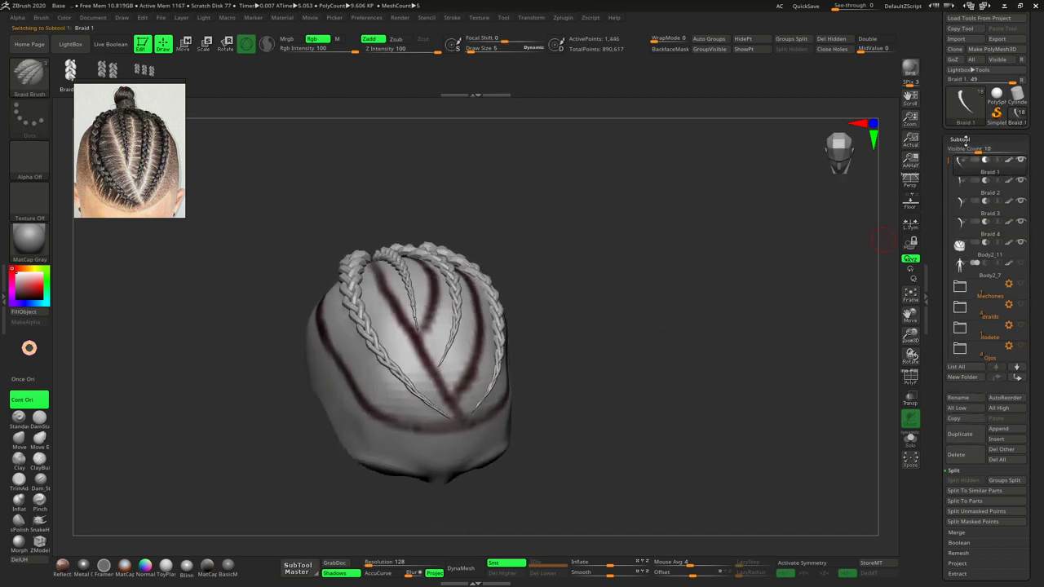
key(b)
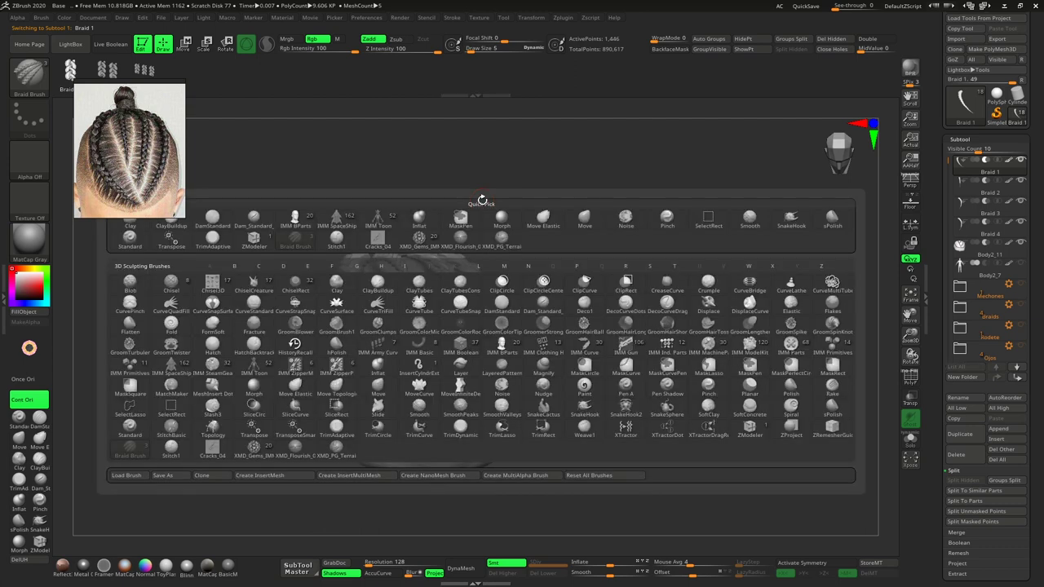
key(i)
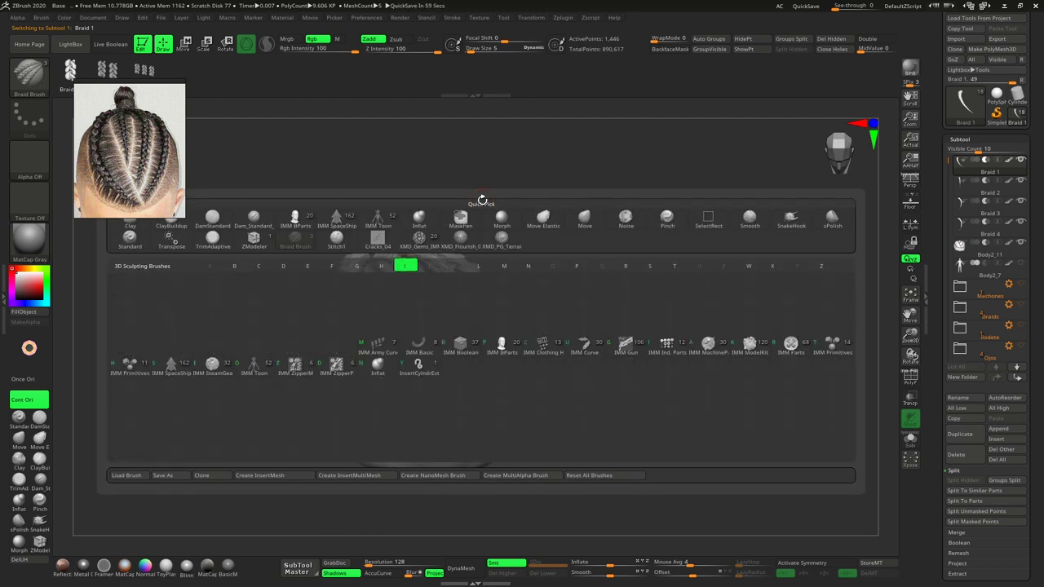
click(378, 375)
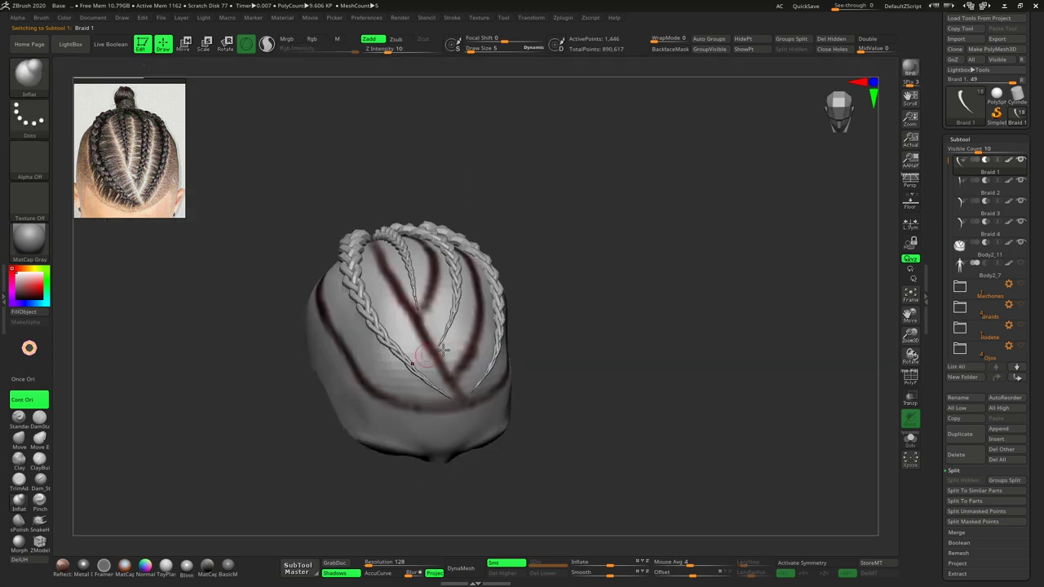
- Set Inflat draw size to 24, undo a trial stroke on Braid 1, collapse the subtools
mouse_move(592, 296)
mouse_down()
mouse_move(623, 362)
mouse_move(612, 304)
mouse_up()
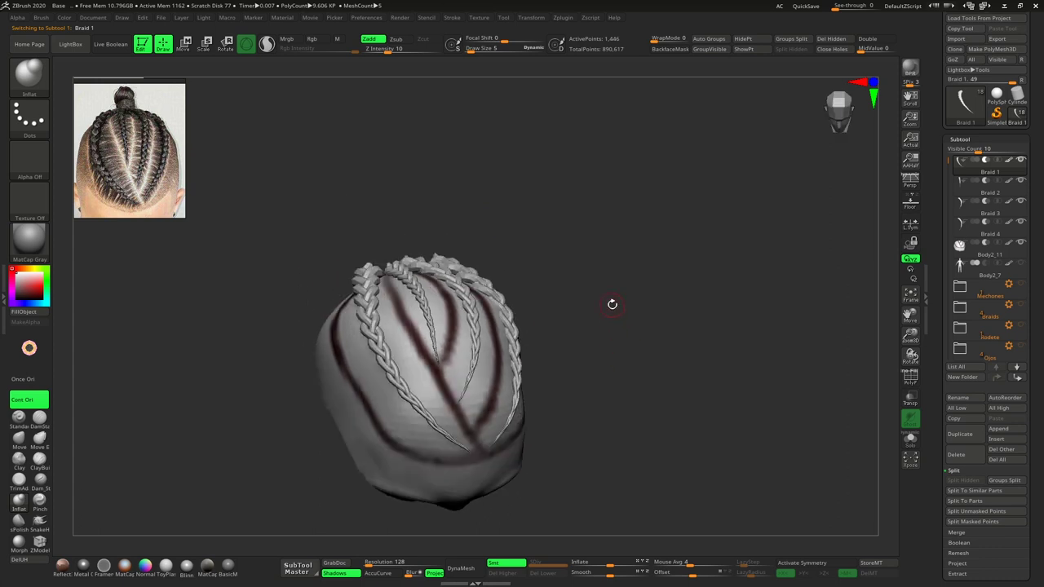
key(space)
drag(357, 277, 461, 447)
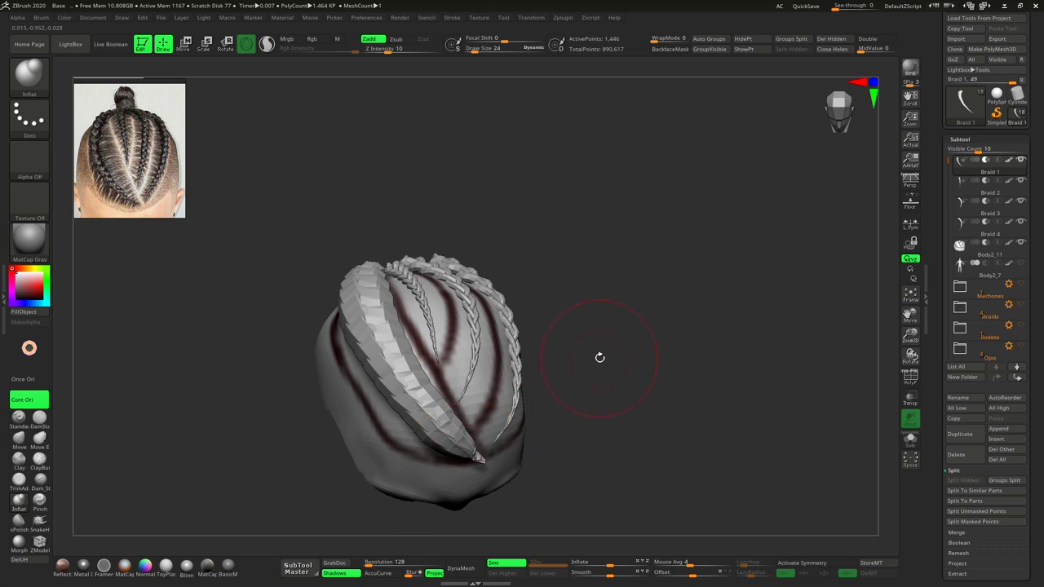
key(ctrl+z)
mouse_move(607, 354)
mouse_down()
mouse_move(687, 367)
mouse_move(673, 375)
mouse_move(933, 321)
mouse_up()
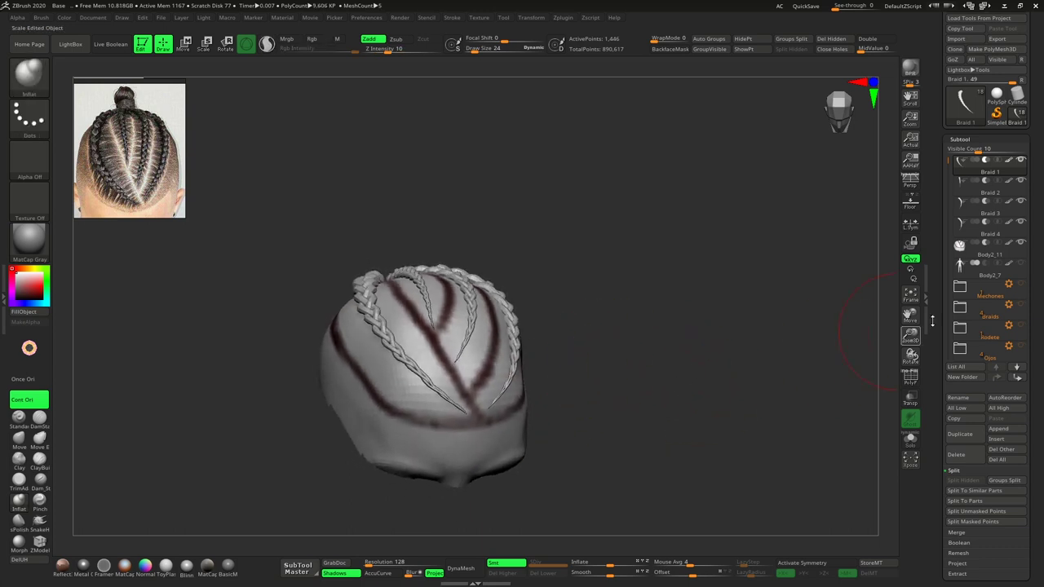
click(979, 140)
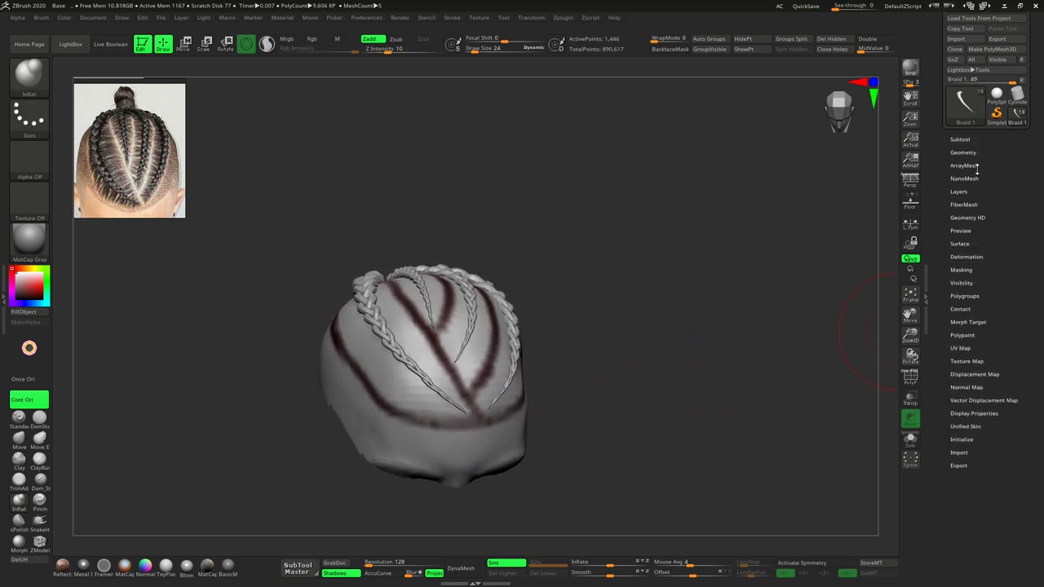
- Expand Tool > Deformation and drag the Inflate slider in small steps on Braid 1
click(968, 257)
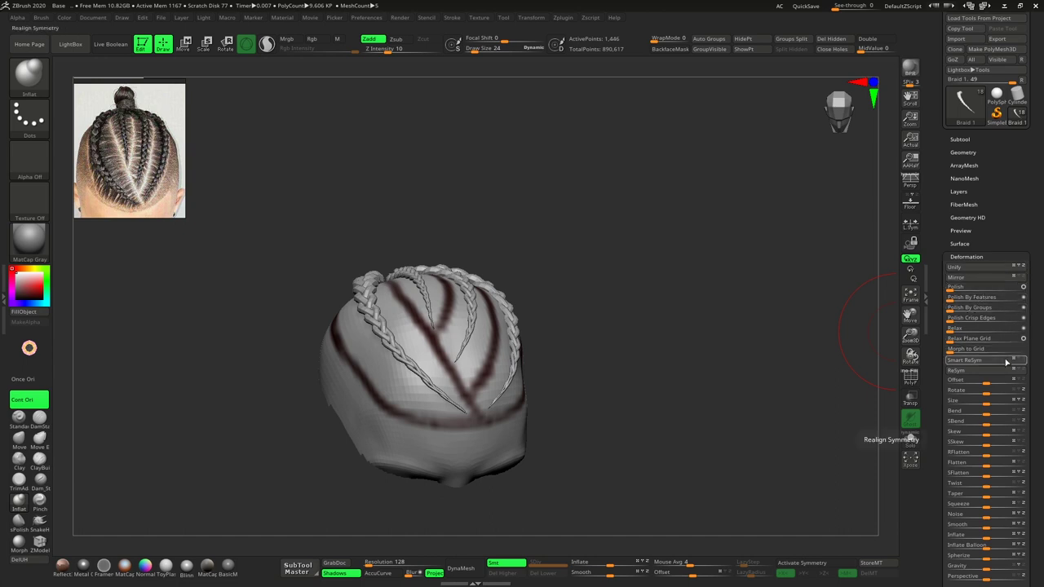
scroll(970, 424, down, 2)
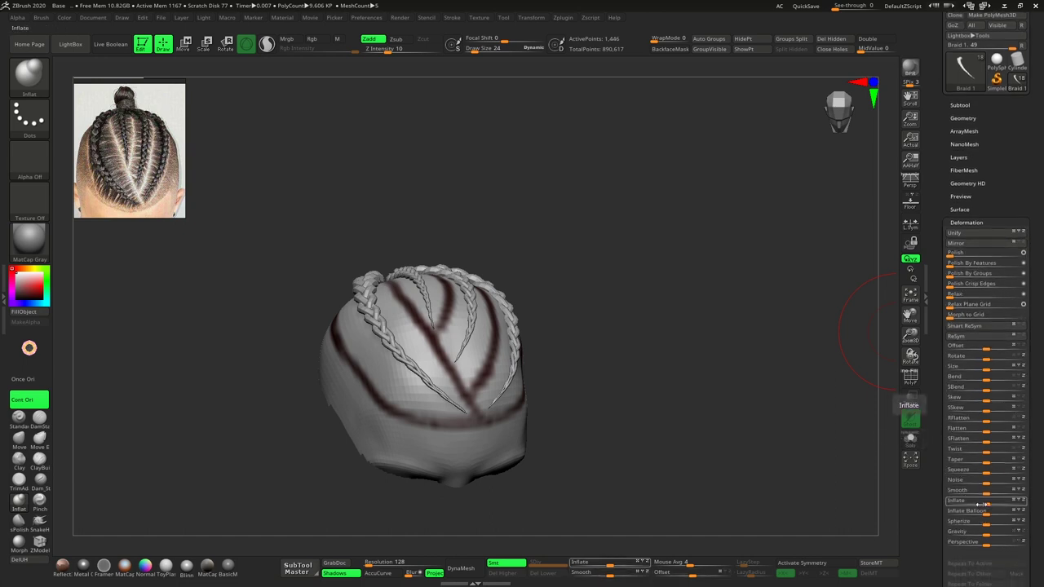
drag(987, 505, 990, 504)
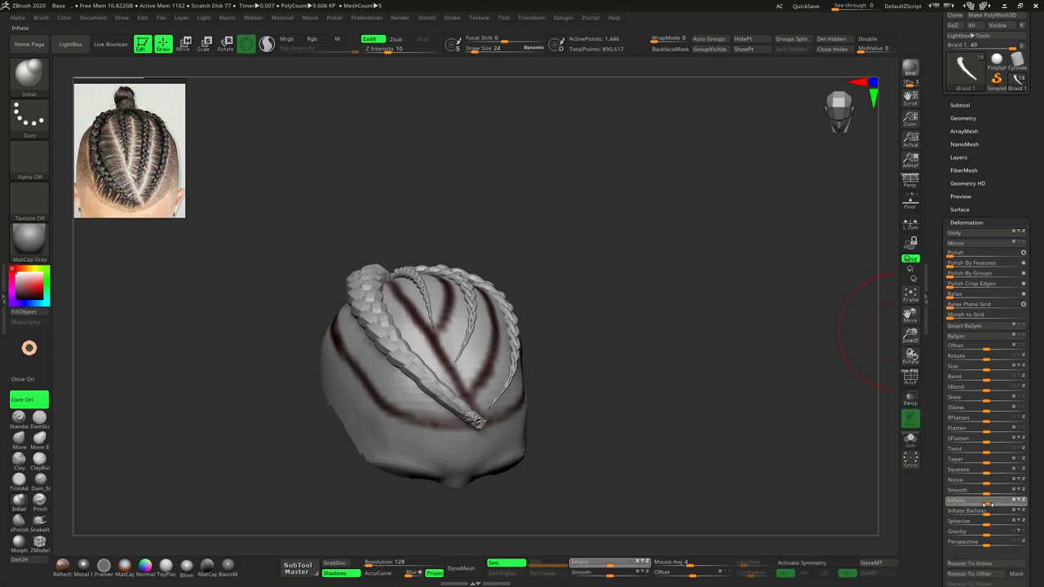
click(987, 504)
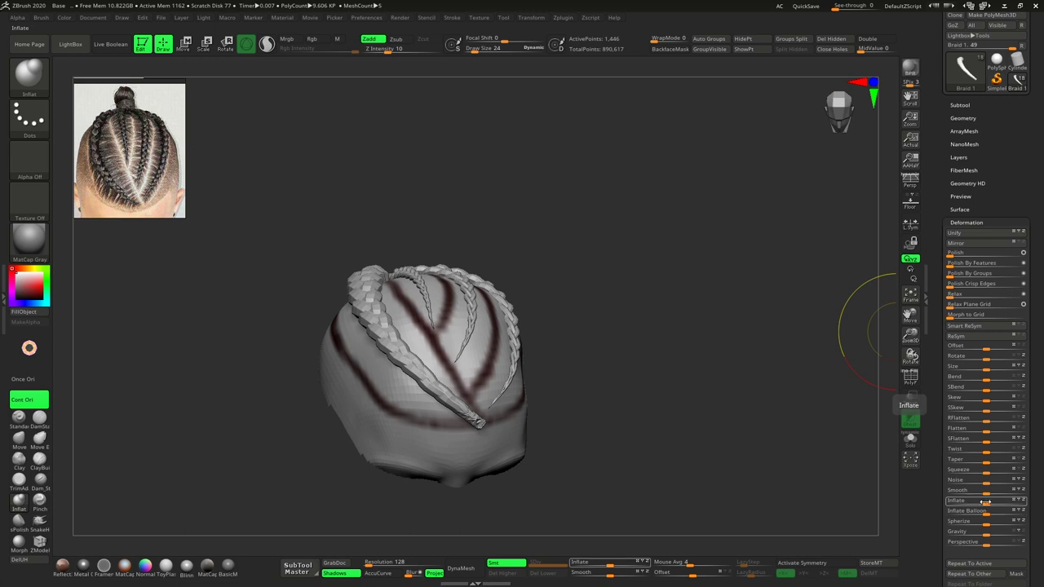
drag(987, 504, 989, 504)
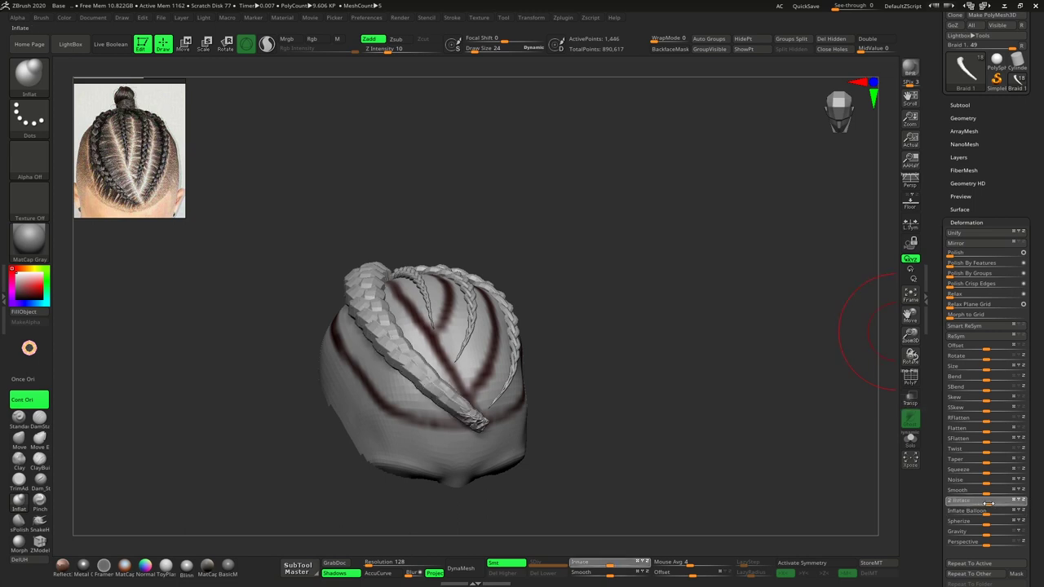
drag(732, 430, 698, 405)
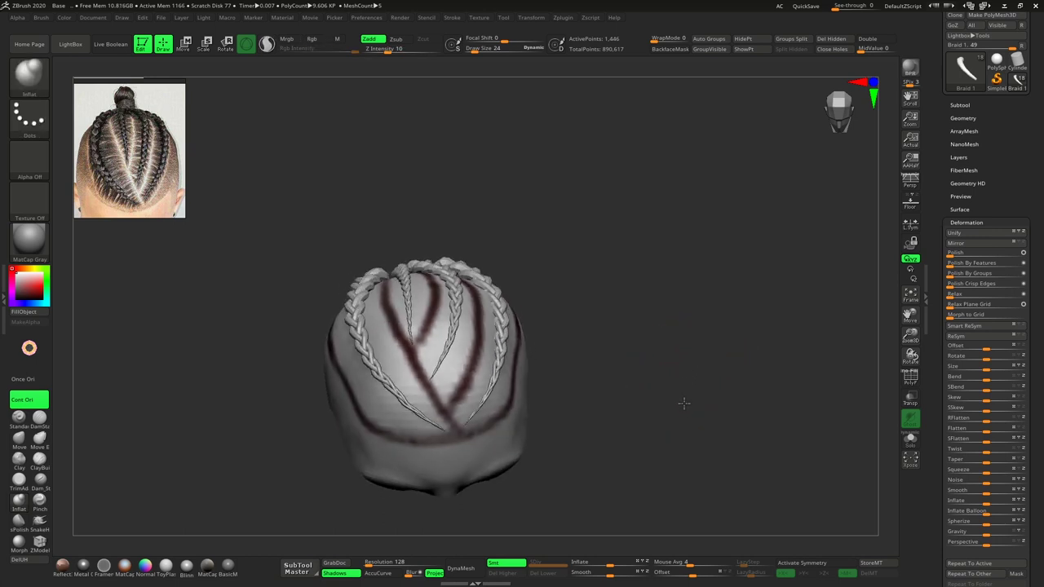
- Set the Inflat brush to Z Intensity 3 and draw size 12
drag(698, 406, 685, 410)
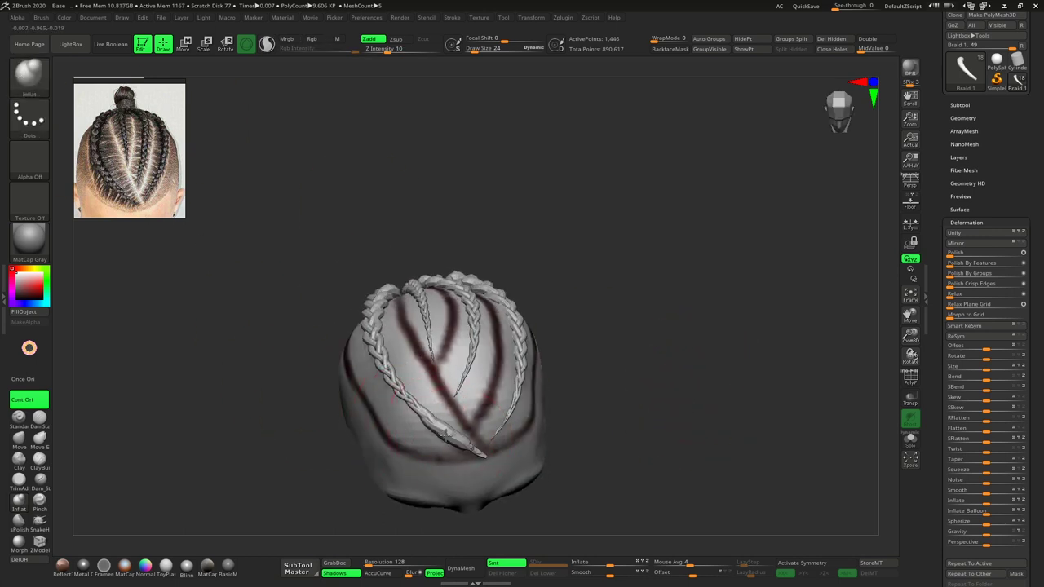
shift+drag(445, 431, 466, 460)
drag(386, 50, 364, 49)
key(space)
drag(454, 432, 443, 433)
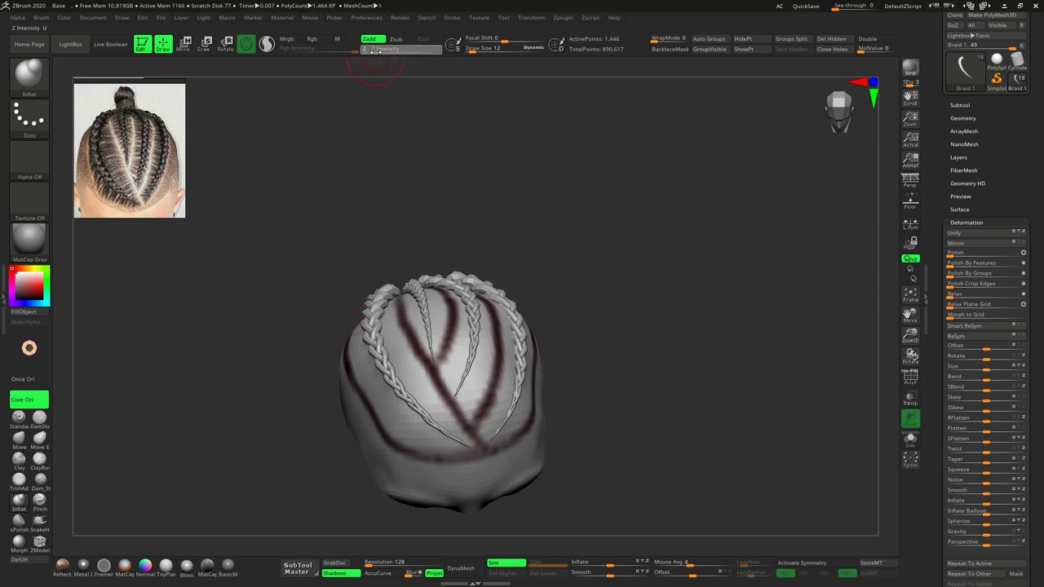
drag(375, 49, 379, 49)
- Orbit around the head to inspect the side braids and the braid ends
drag(419, 234, 343, 265)
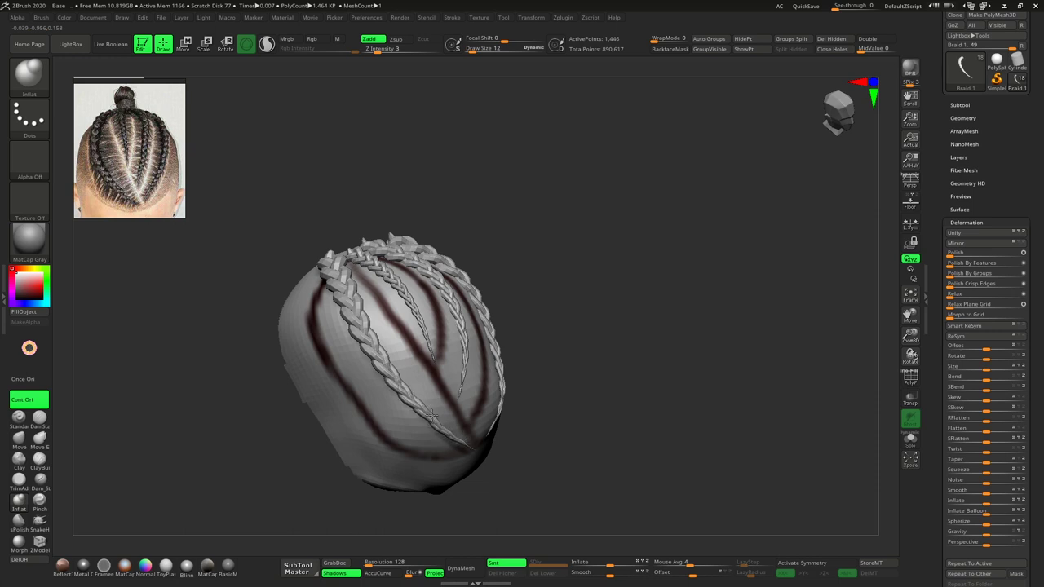
drag(643, 319, 605, 299)
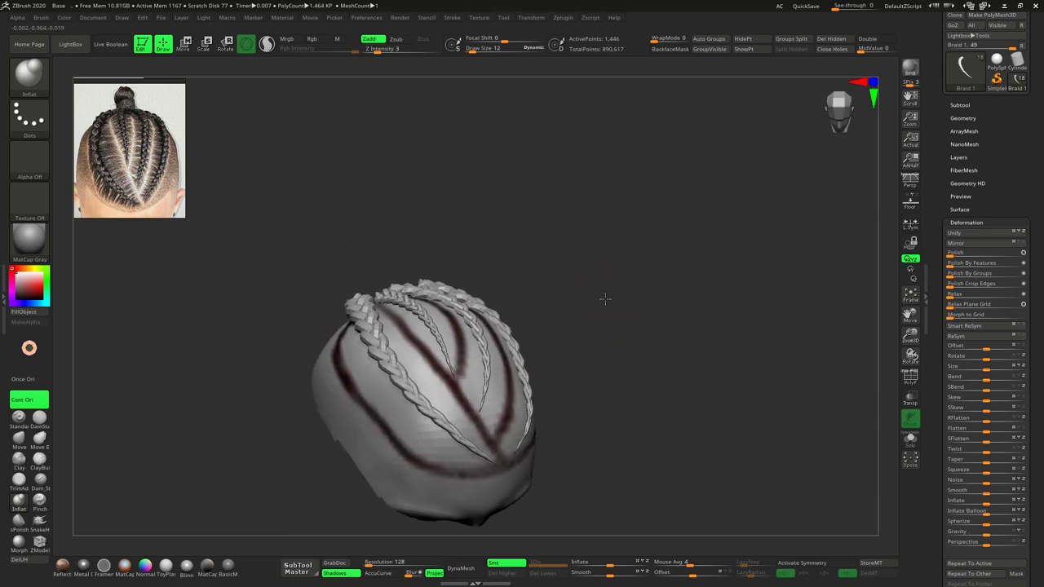
mouse_move(547, 342)
mouse_down()
mouse_move(567, 297)
mouse_move(342, 288)
mouse_up()
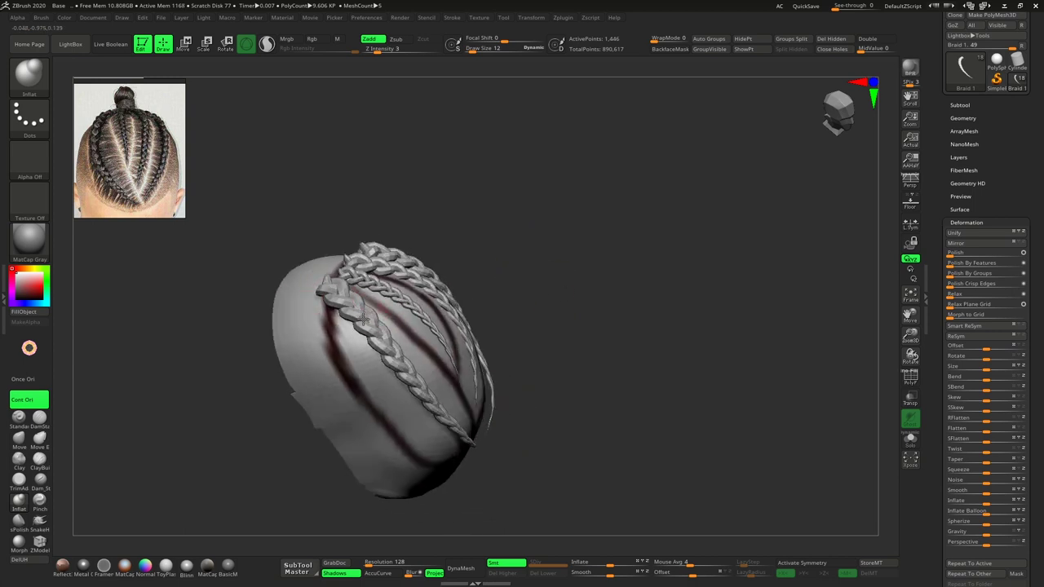
mouse_move(655, 249)
mouse_down()
mouse_move(669, 198)
mouse_move(642, 270)
mouse_move(600, 208)
mouse_move(585, 208)
mouse_up()
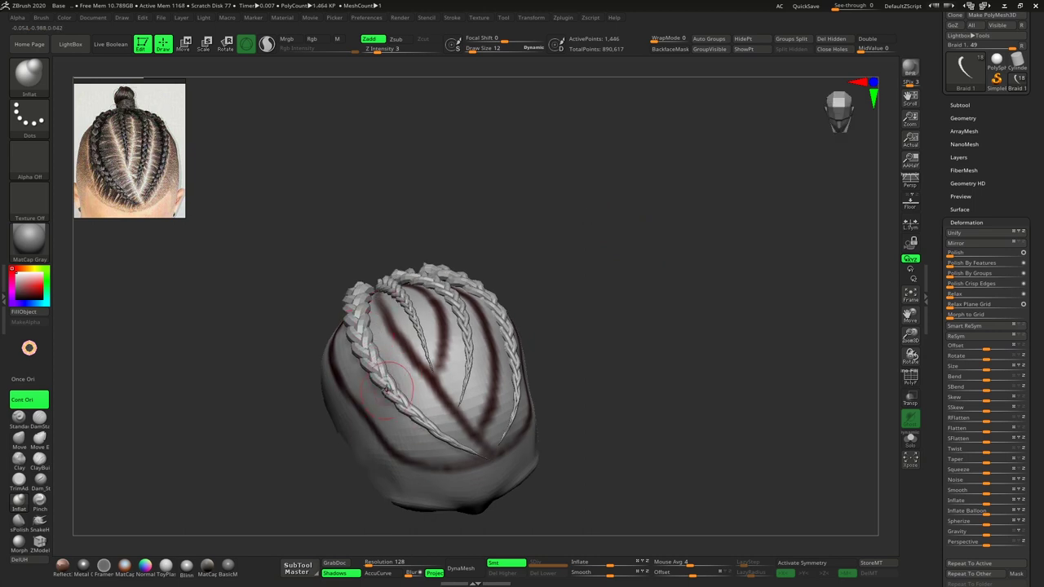
mouse_move(576, 360)
mouse_down()
mouse_move(594, 326)
mouse_move(578, 345)
mouse_move(610, 333)
mouse_move(587, 400)
mouse_move(275, 387)
mouse_up()
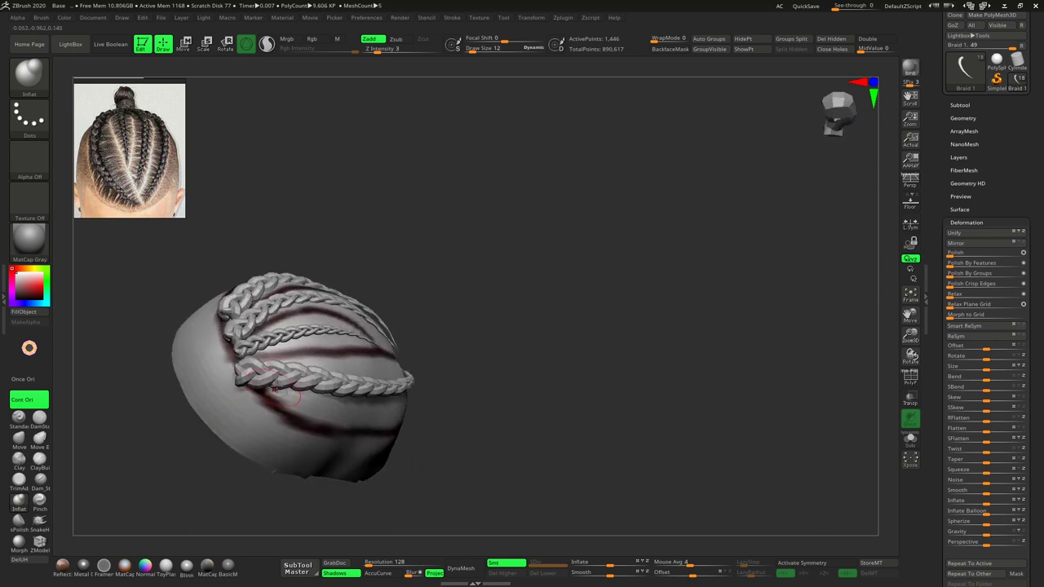
mouse_move(477, 344)
mouse_down()
mouse_move(721, 280)
mouse_move(688, 293)
mouse_move(680, 397)
mouse_move(685, 342)
mouse_move(694, 384)
mouse_move(692, 345)
mouse_move(646, 324)
mouse_move(608, 226)
mouse_move(615, 310)
mouse_move(927, 88)
mouse_up()
- Reopen the subtool list, select Braid 2, and inspect the braids from several angles
click(960, 105)
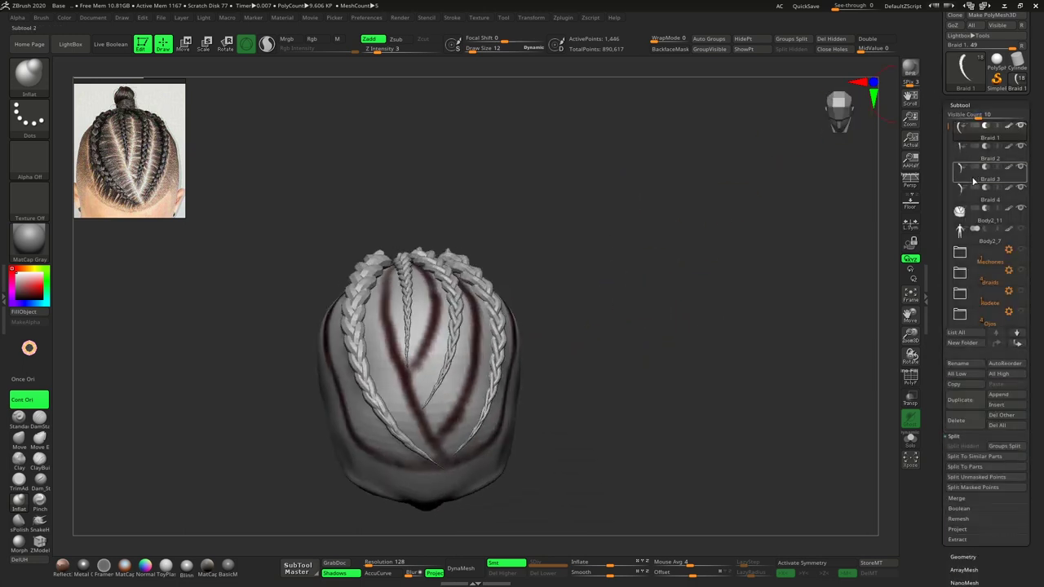
click(975, 146)
mouse_move(604, 229)
mouse_down()
mouse_move(603, 191)
mouse_move(604, 239)
mouse_move(633, 214)
mouse_move(390, 251)
mouse_up()
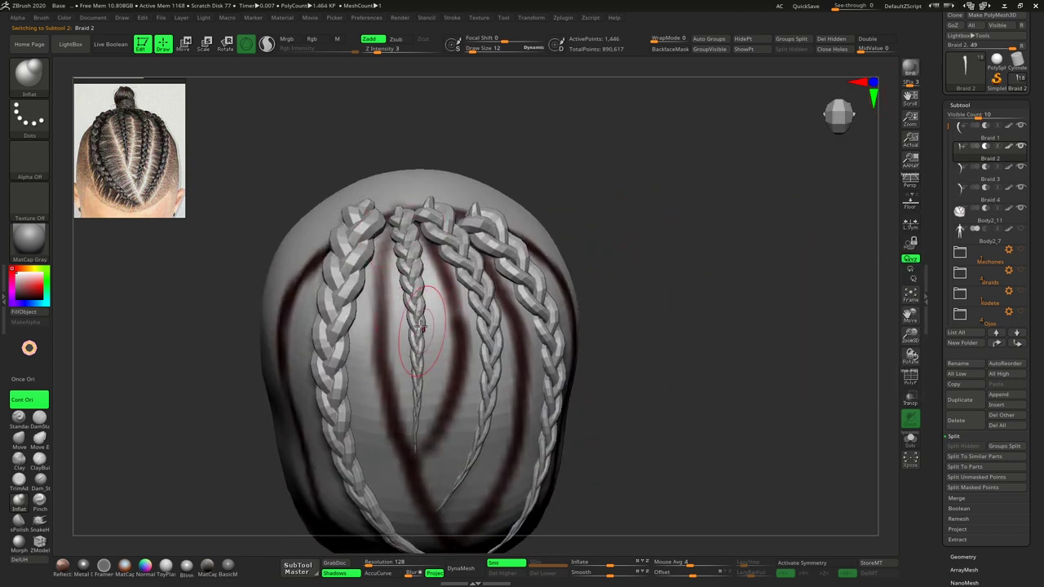
mouse_move(651, 304)
mouse_down()
mouse_move(645, 297)
mouse_move(645, 310)
mouse_up()
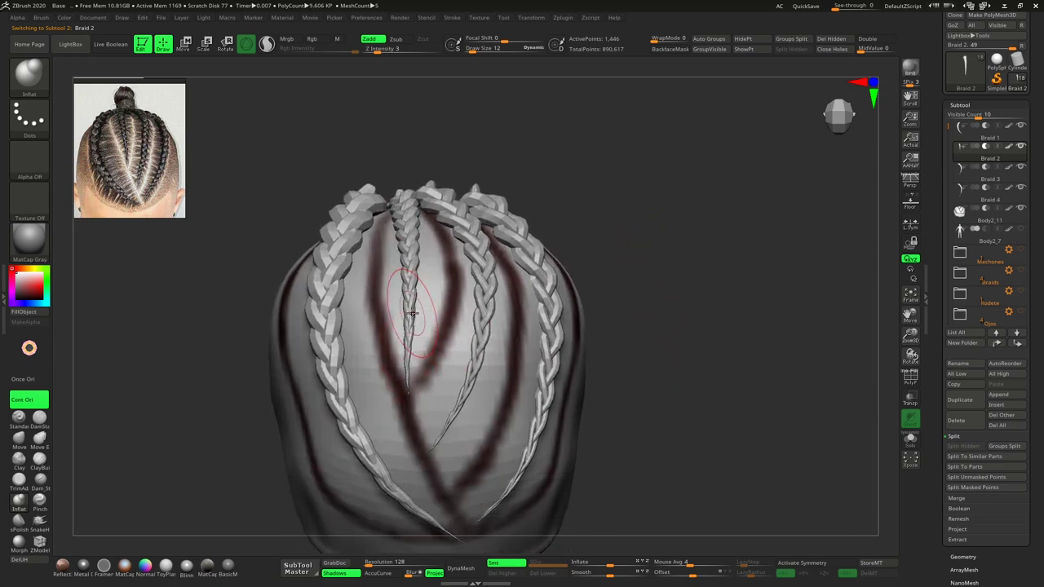
drag(659, 244, 683, 250)
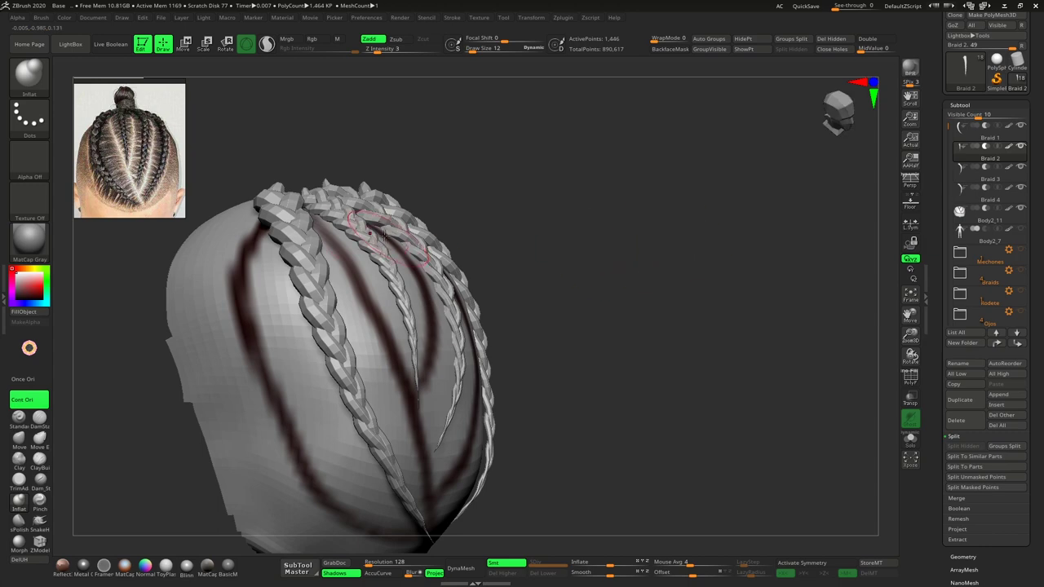
drag(610, 248, 609, 243)
mouse_move(594, 313)
mouse_down()
mouse_move(644, 258)
mouse_move(643, 193)
mouse_move(393, 166)
mouse_up()
mouse_move(597, 167)
mouse_down()
mouse_move(599, 140)
mouse_move(704, 163)
mouse_move(678, 191)
mouse_move(474, 204)
mouse_move(488, 237)
mouse_up()
- Step through Braid 3 and make Braid 4 the active subtool
key(alt+Down)
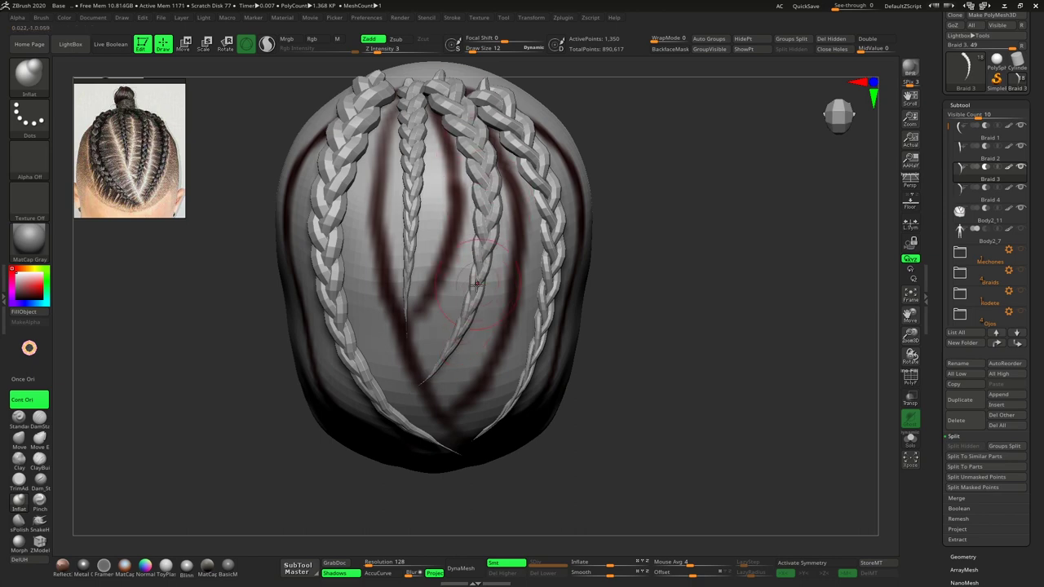
mouse_move(655, 259)
mouse_down()
mouse_move(681, 294)
mouse_move(631, 234)
mouse_up()
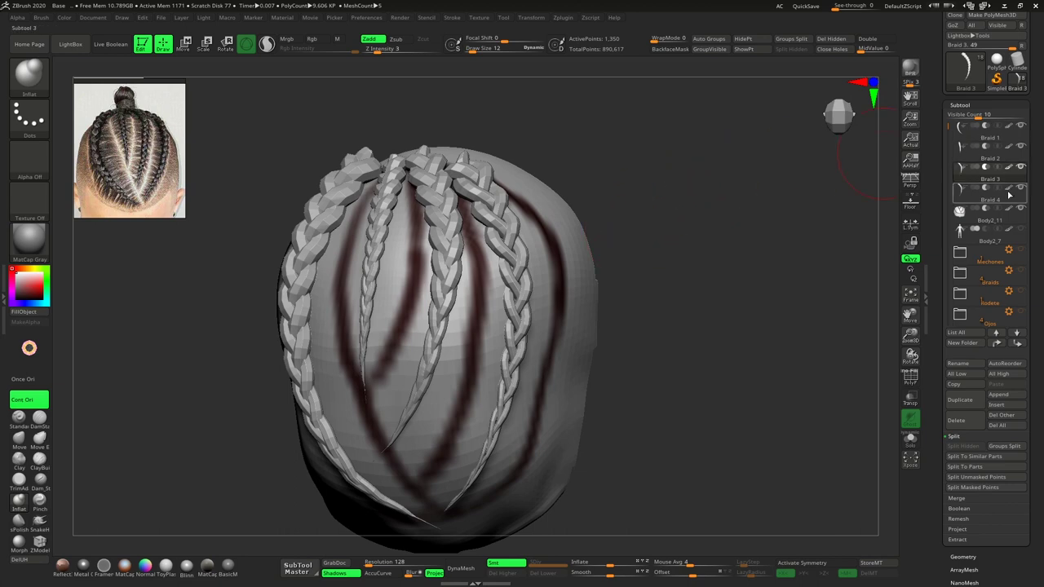
click(1009, 194)
mouse_move(678, 299)
mouse_down()
mouse_move(678, 276)
mouse_move(514, 245)
mouse_up()
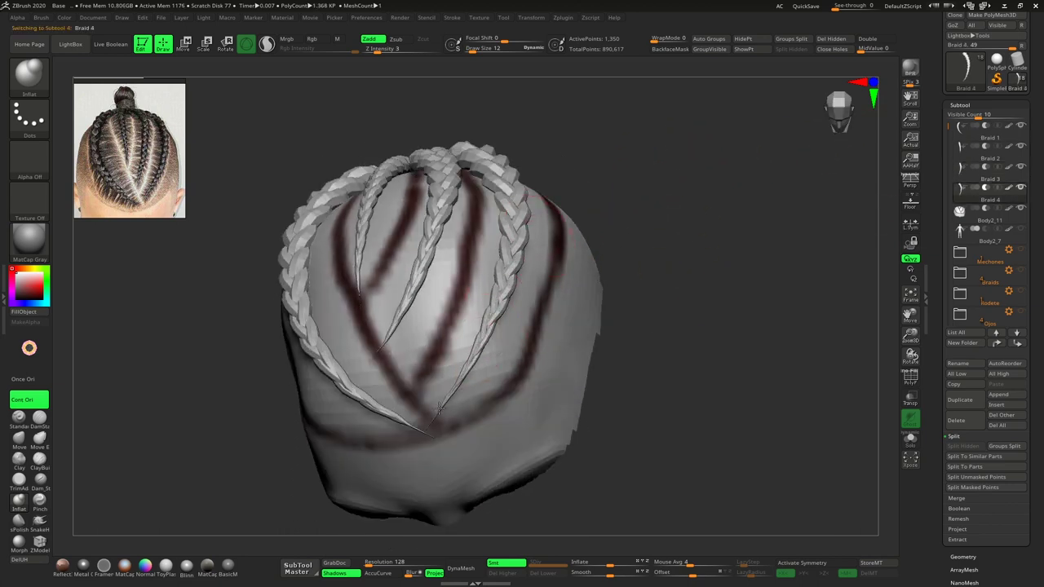
mouse_move(620, 343)
mouse_down()
mouse_move(676, 247)
mouse_move(631, 341)
mouse_move(645, 340)
mouse_move(646, 305)
mouse_move(668, 327)
mouse_move(650, 315)
mouse_move(671, 317)
mouse_move(631, 278)
mouse_move(662, 294)
mouse_move(643, 300)
mouse_move(782, 208)
mouse_up()
- Select Braid 1 and isolate it with Solo to see its tip
click(1014, 143)
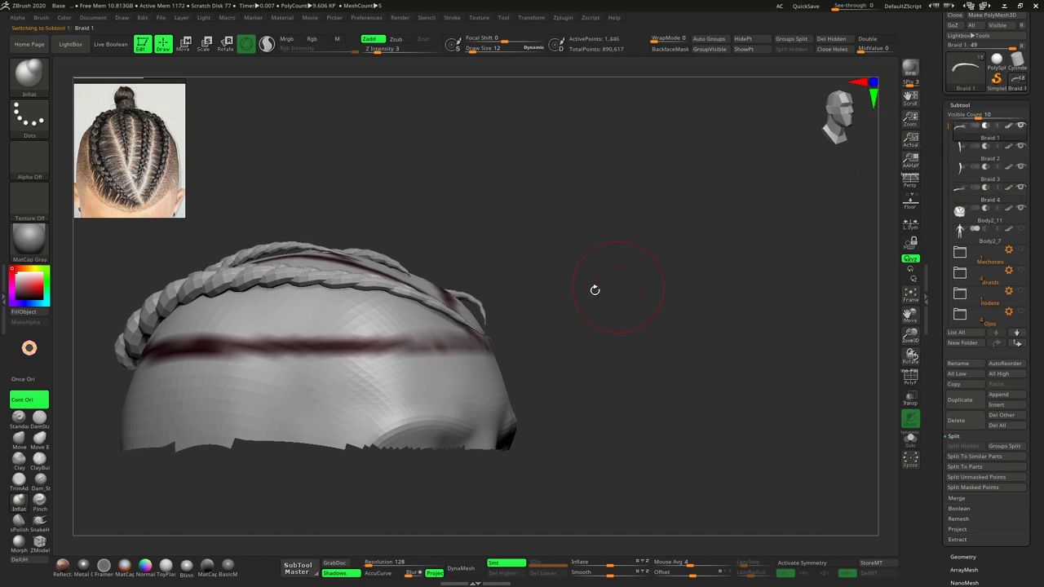
drag(594, 290, 576, 296)
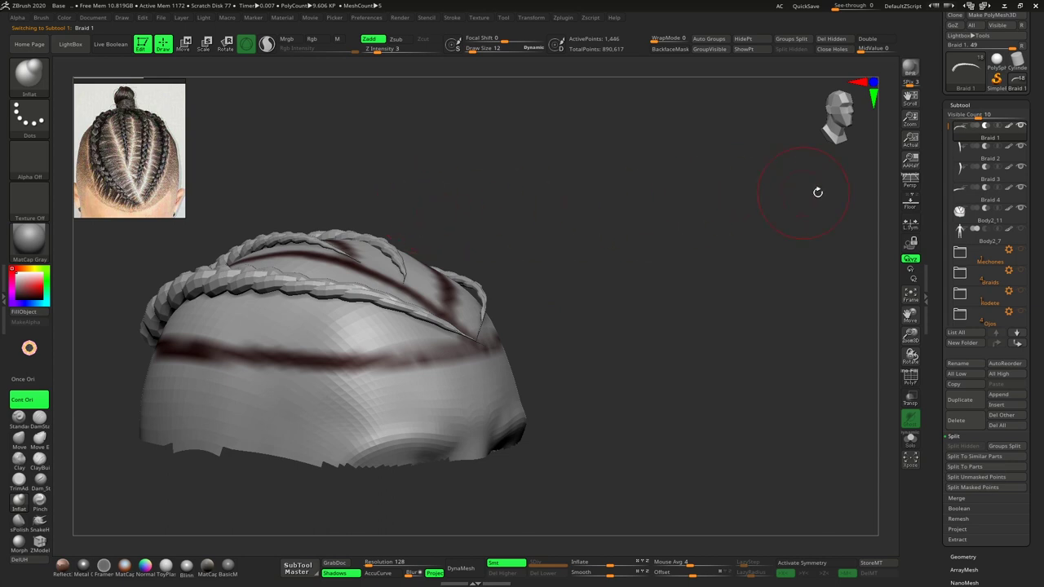
click(911, 440)
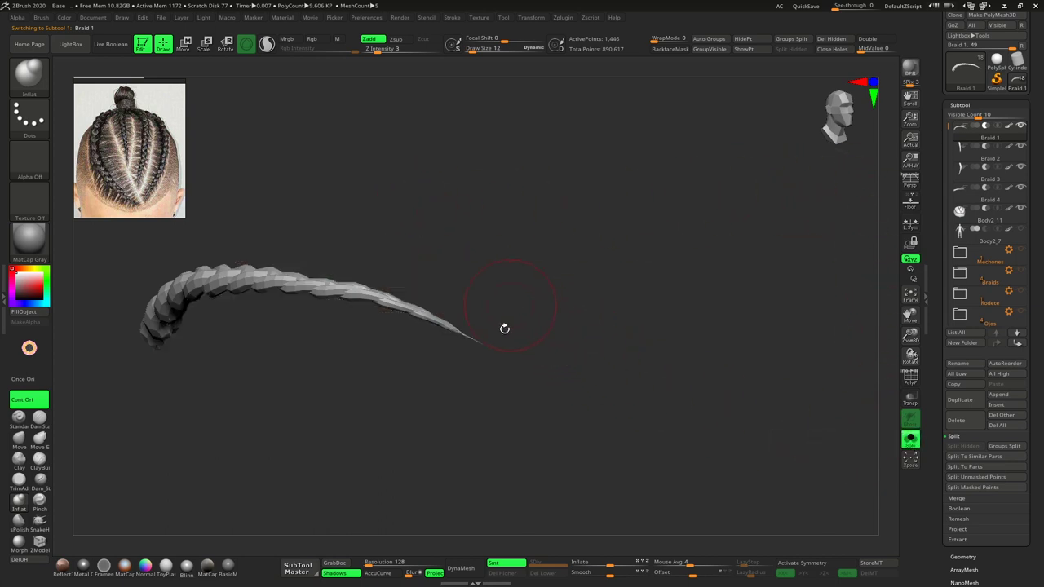
drag(481, 348, 473, 333)
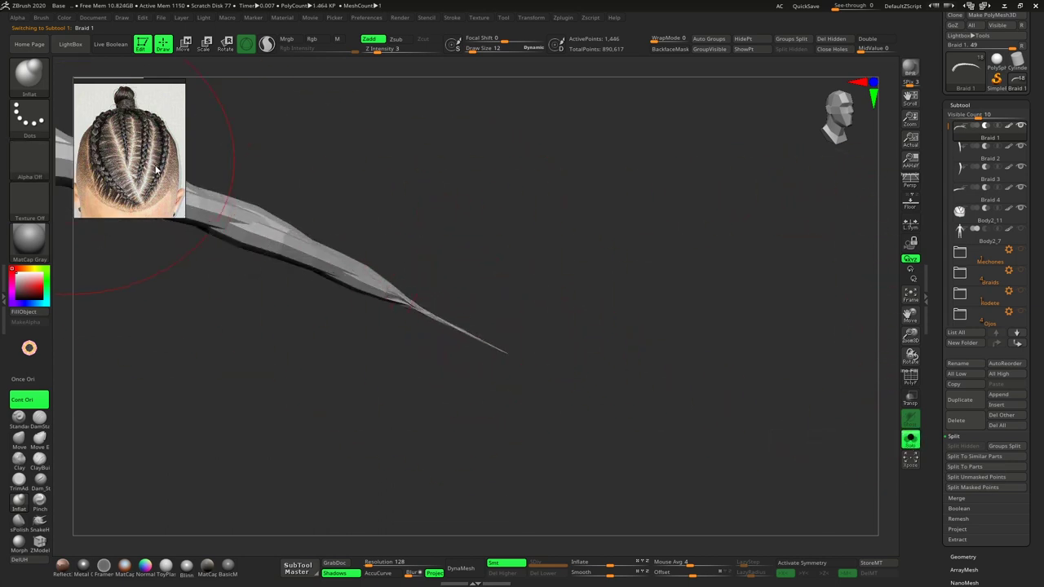
- Cut off Braid 1's excess tip with TrimCurve and check the result
ctrl+shift+click(26, 91)
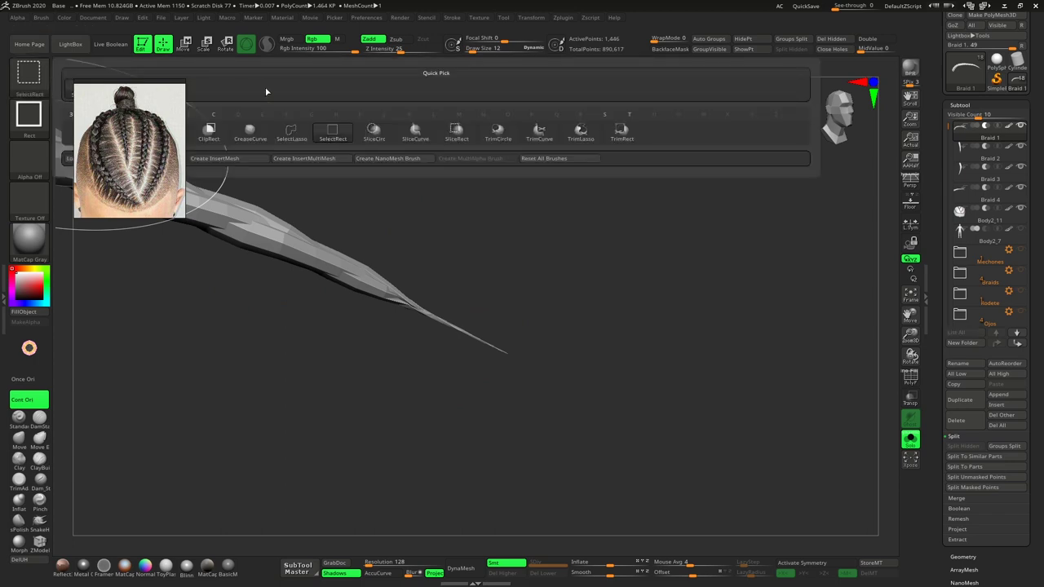
click(532, 135)
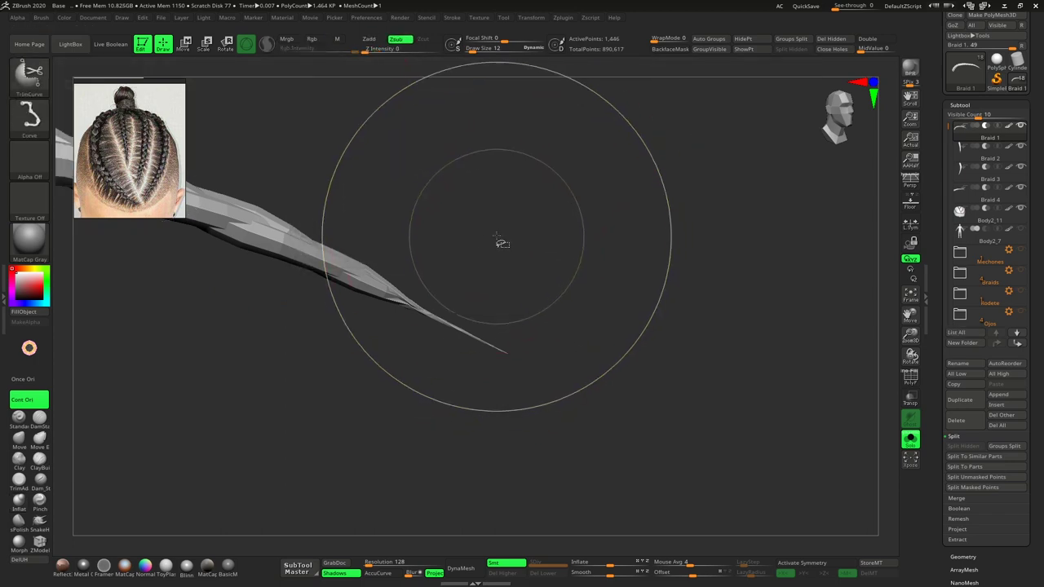
drag(496, 238, 423, 397)
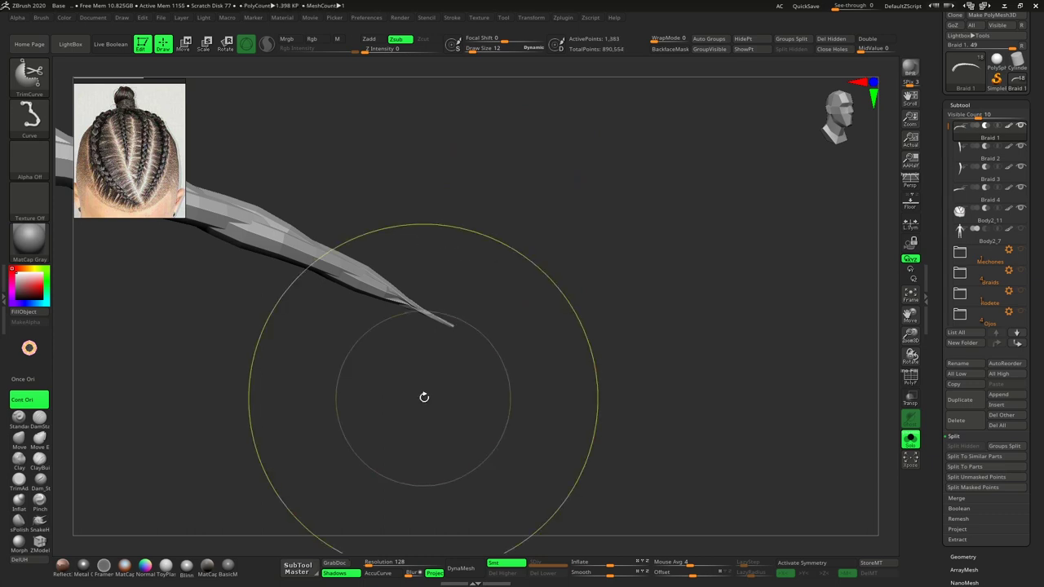
mouse_move(597, 292)
mouse_down()
mouse_move(585, 302)
mouse_move(546, 298)
mouse_move(637, 304)
mouse_up()
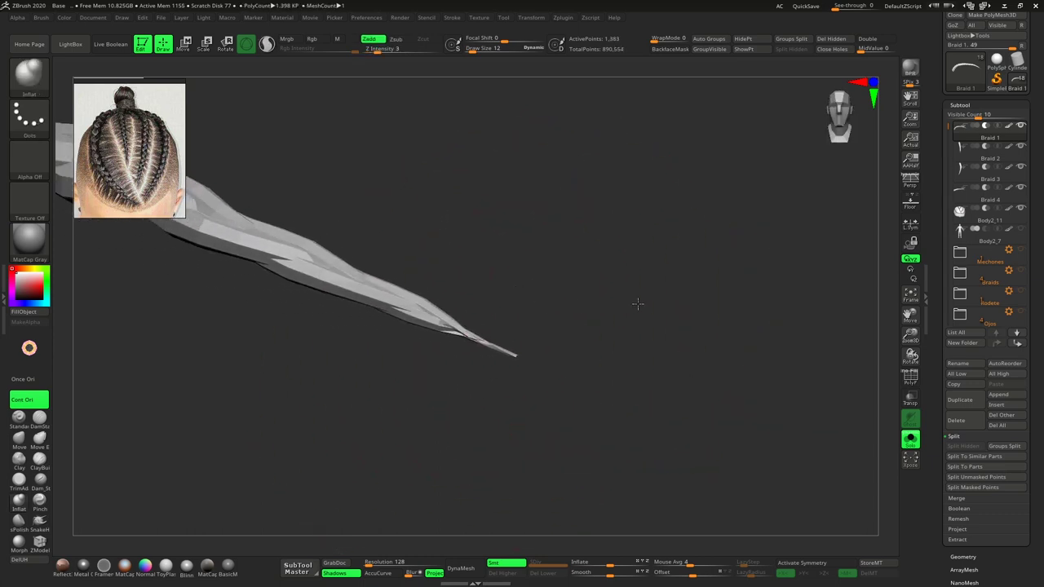
key(shift+f)
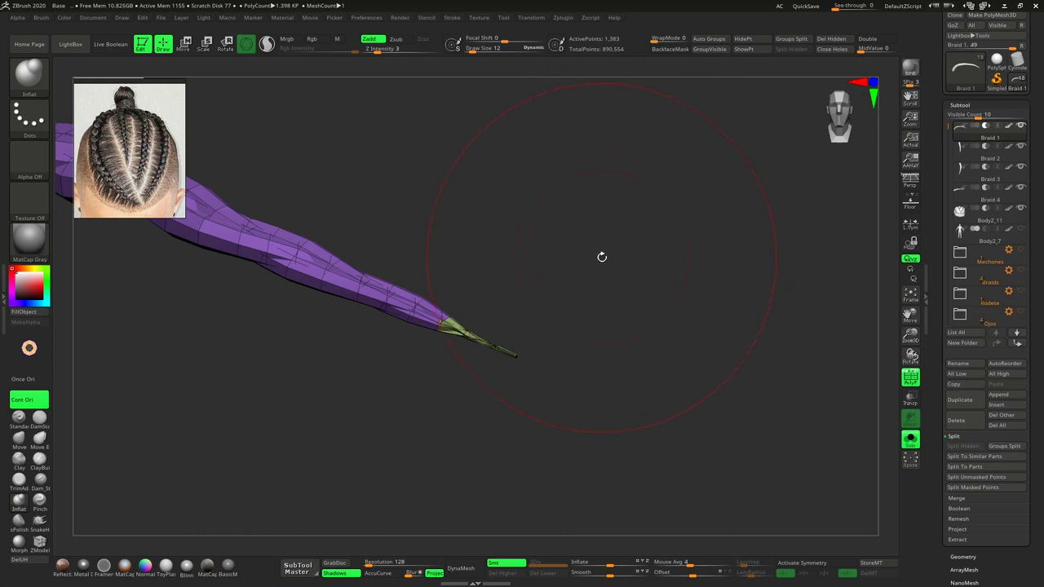
key(shift+f)
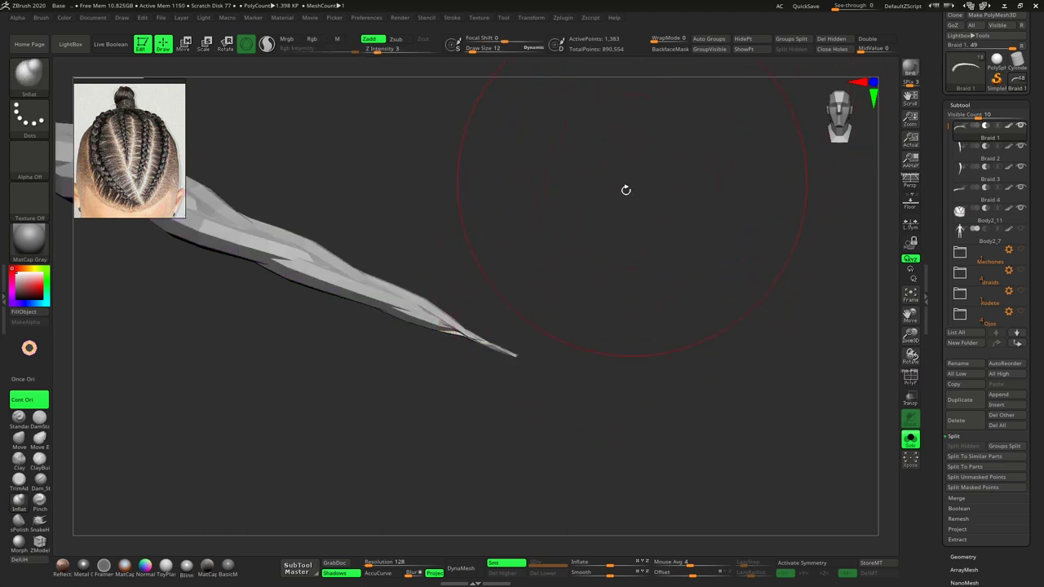
drag(625, 190, 664, 260)
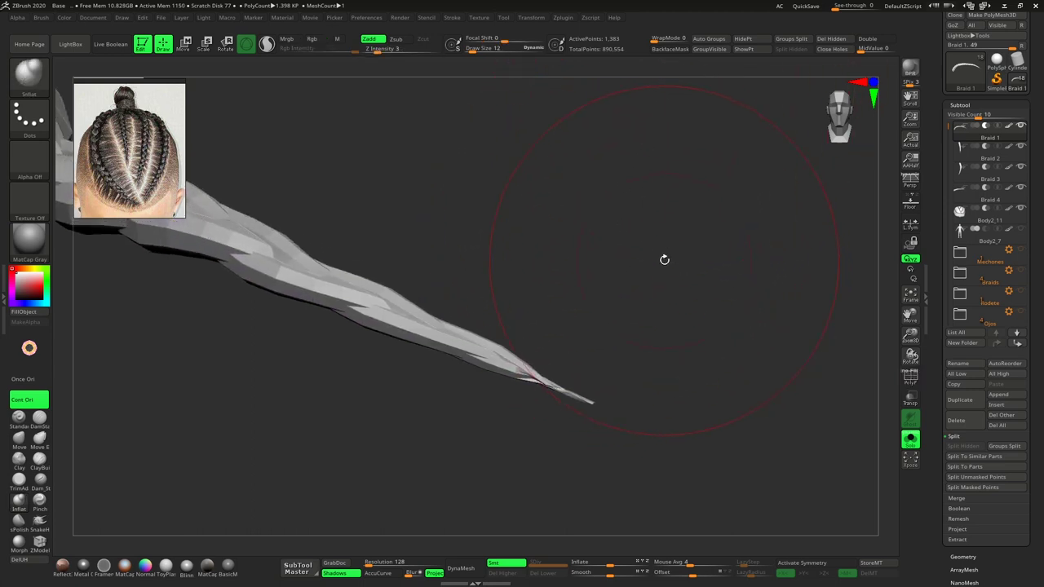
- Turn Solo off to show the whole head and select Braid 2
click(910, 440)
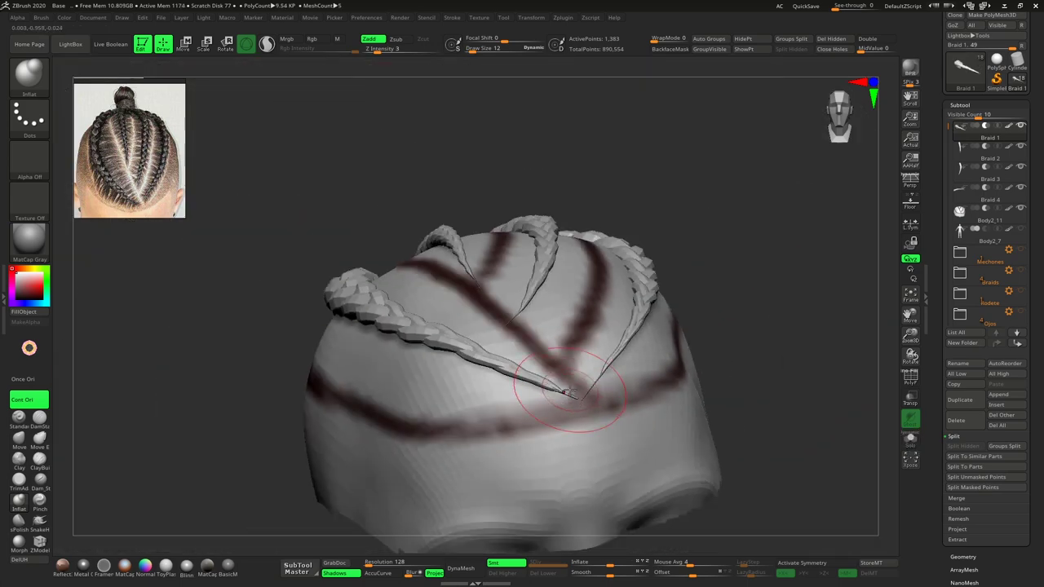
mouse_move(722, 384)
mouse_down()
mouse_move(744, 318)
mouse_move(767, 293)
mouse_up()
click(979, 151)
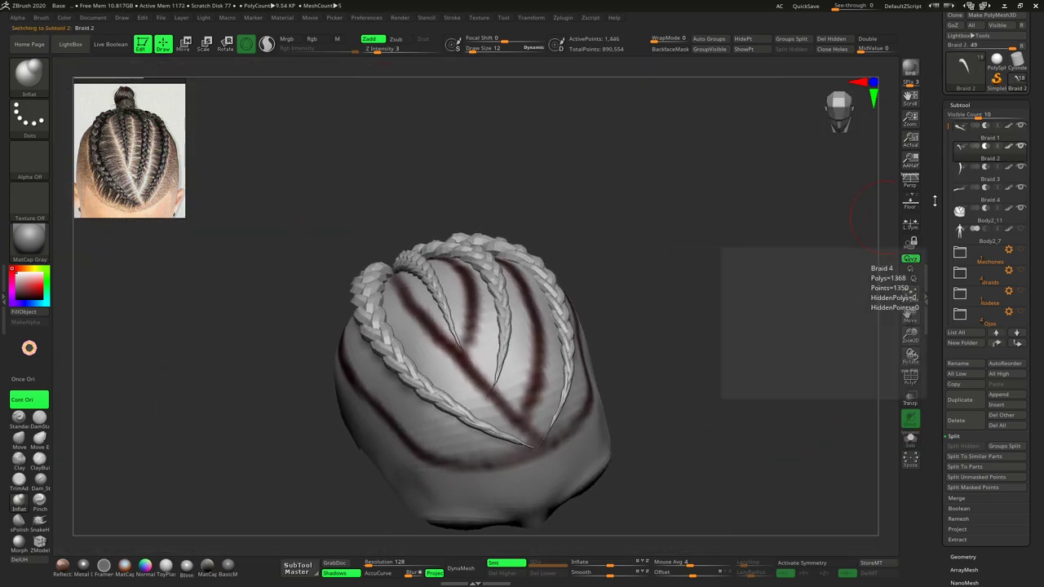
- Isolate Braid 2, slice off its thin end with TrimCurve, then restore and frame the head
click(911, 442)
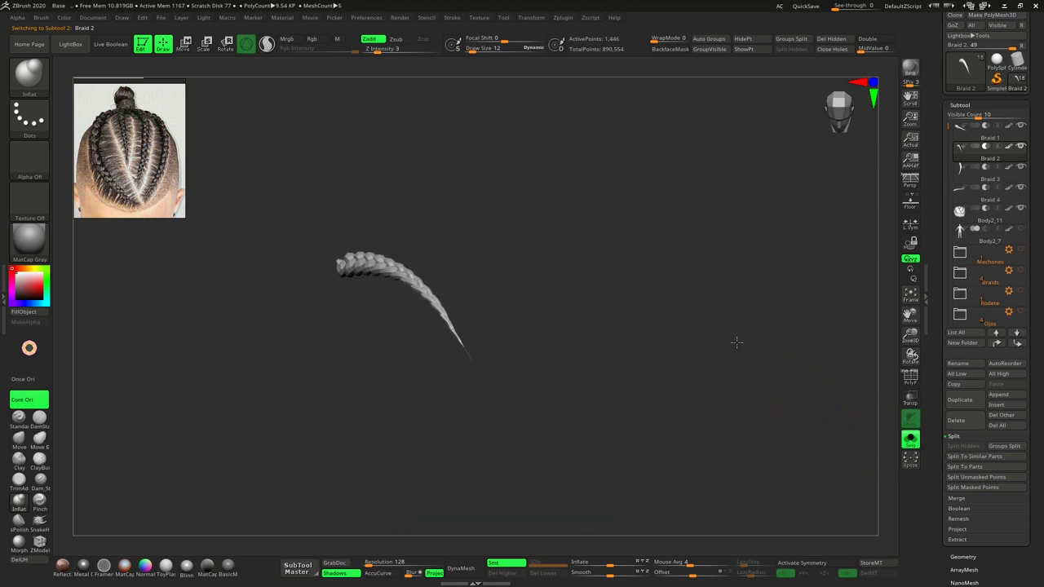
shift+drag(724, 343, 725, 343)
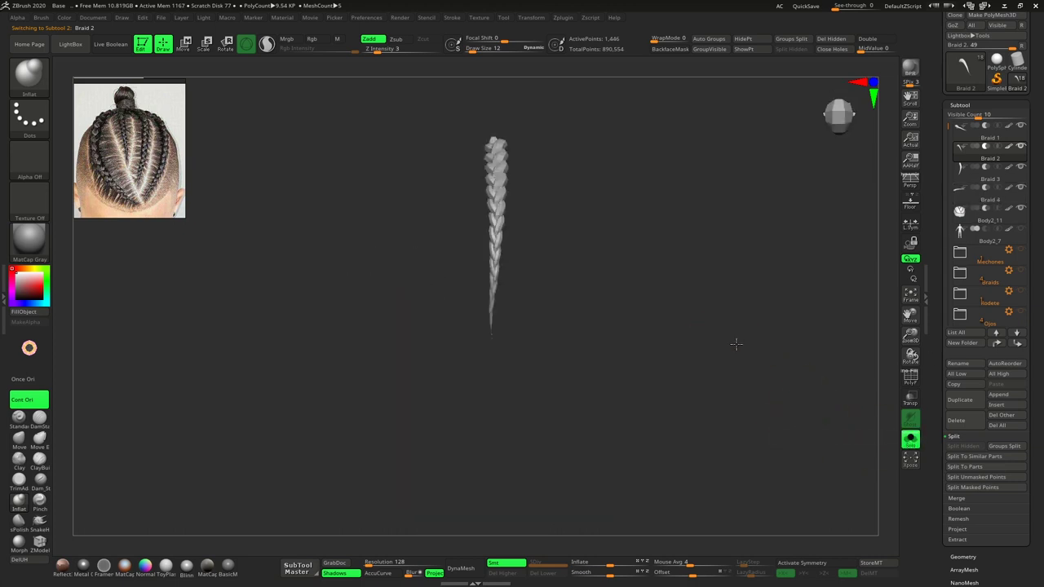
click(914, 445)
click(912, 441)
mouse_move(509, 332)
alt+mouse_down()
mouse_move(496, 337)
mouse_move(482, 315)
mouse_move(490, 319)
alt+mouse_up()
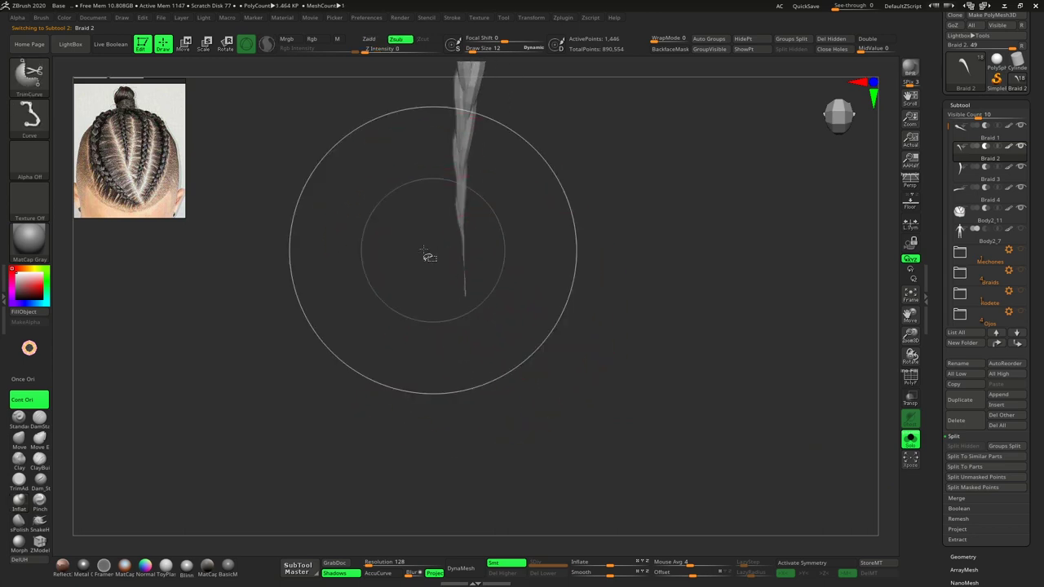
mouse_move(398, 243)
ctrl+shift+mouse_down()
mouse_move(513, 245)
mouse_move(547, 280)
mouse_move(403, 256)
mouse_move(482, 256)
mouse_move(392, 255)
ctrl+shift+mouse_up()
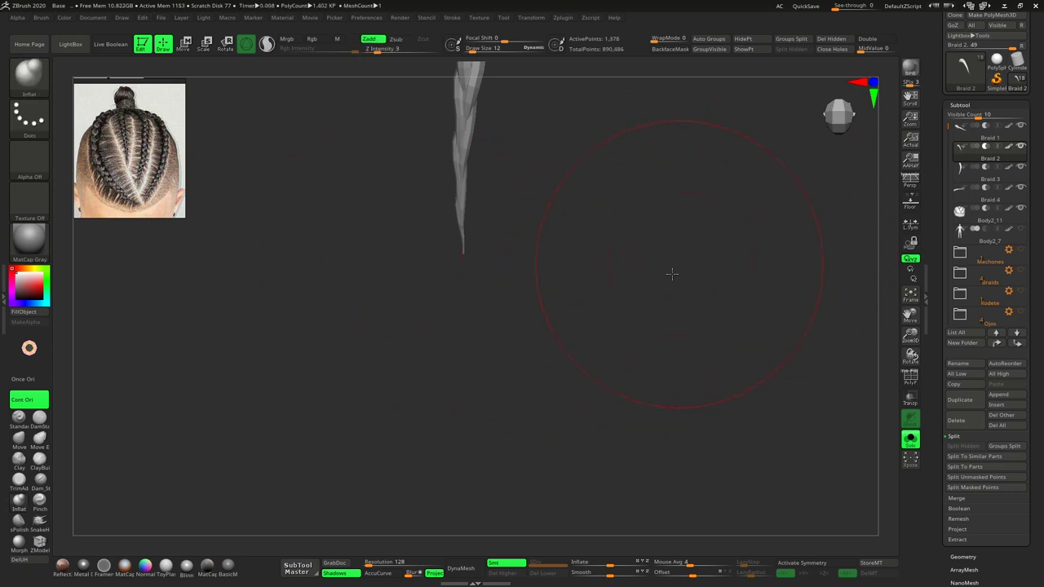
mouse_move(672, 273)
mouse_down()
mouse_move(645, 400)
mouse_move(646, 369)
mouse_up()
click(900, 439)
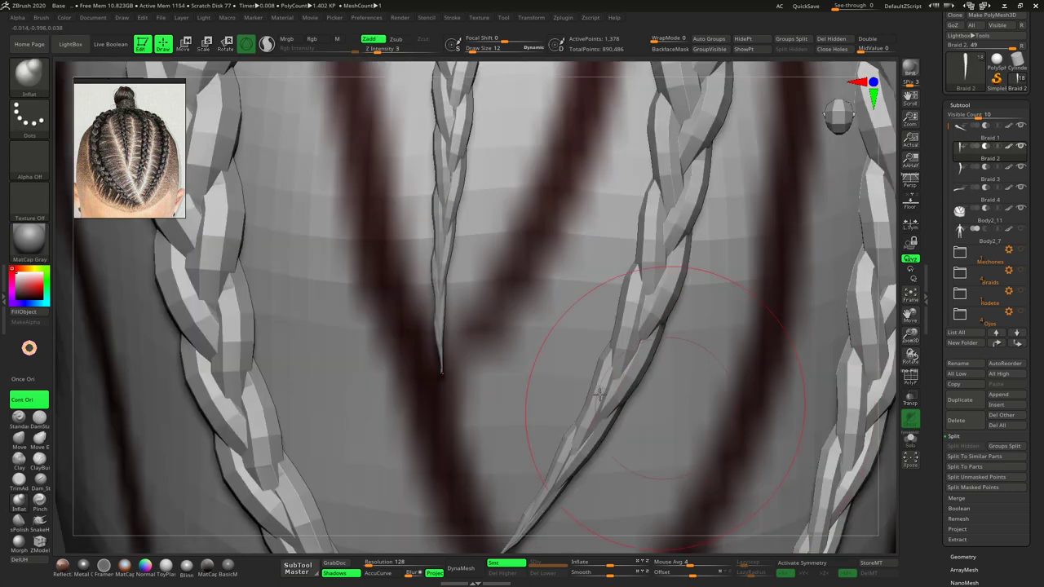
key(f)
mouse_move(656, 327)
mouse_down()
mouse_move(657, 263)
mouse_move(653, 304)
mouse_up()
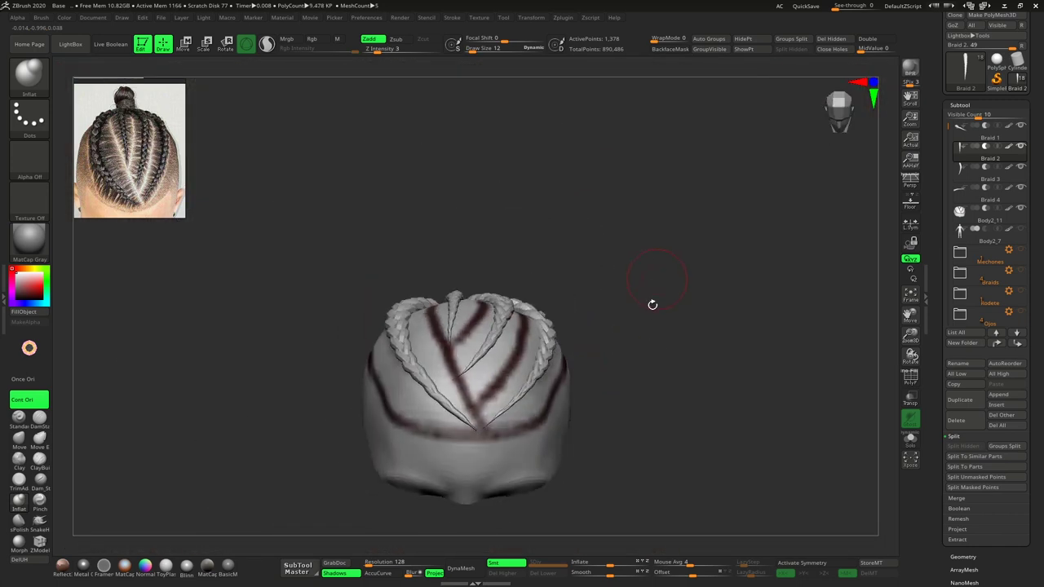
- Solo Braid 3, trim its thin end with TrimCurve, restore the head, and select Braid 4
click(1024, 181)
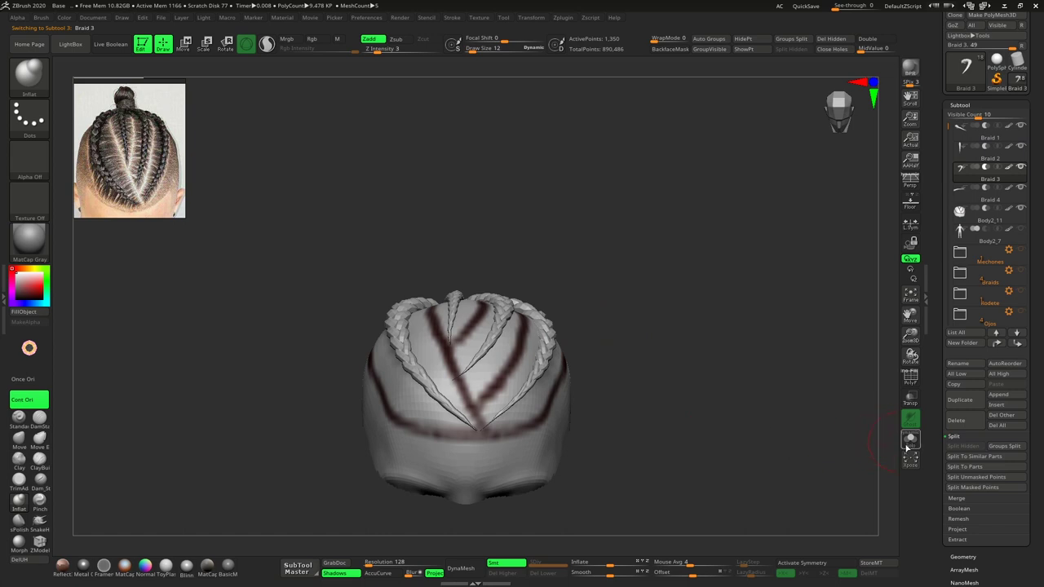
click(909, 444)
mouse_move(470, 383)
alt+mouse_down()
mouse_move(480, 267)
mouse_move(469, 277)
alt+mouse_up()
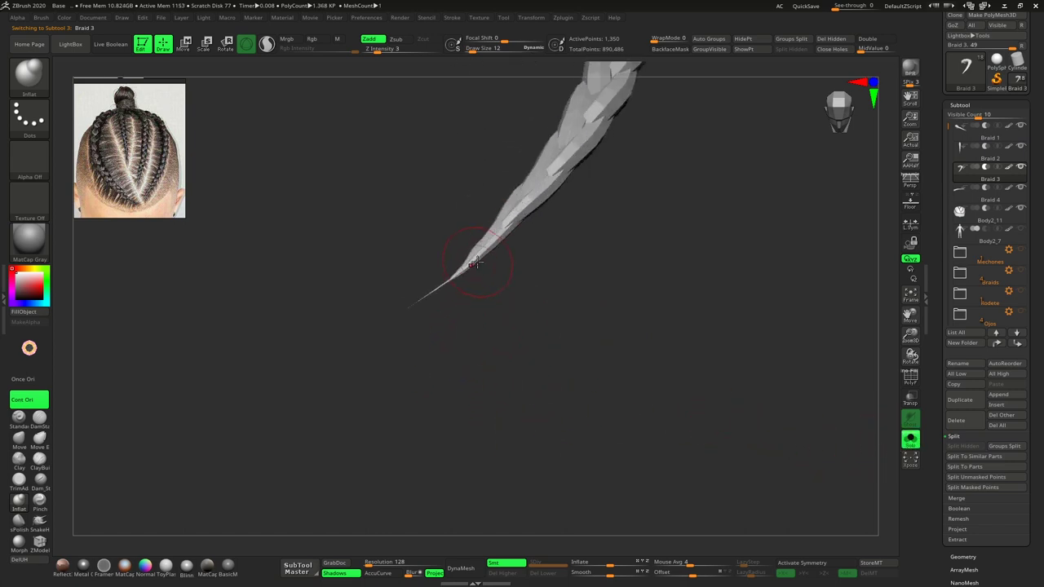
mouse_move(417, 242)
ctrl+shift+mouse_down()
mouse_move(481, 356)
mouse_move(361, 205)
mouse_move(372, 205)
ctrl+shift+mouse_up()
click(911, 439)
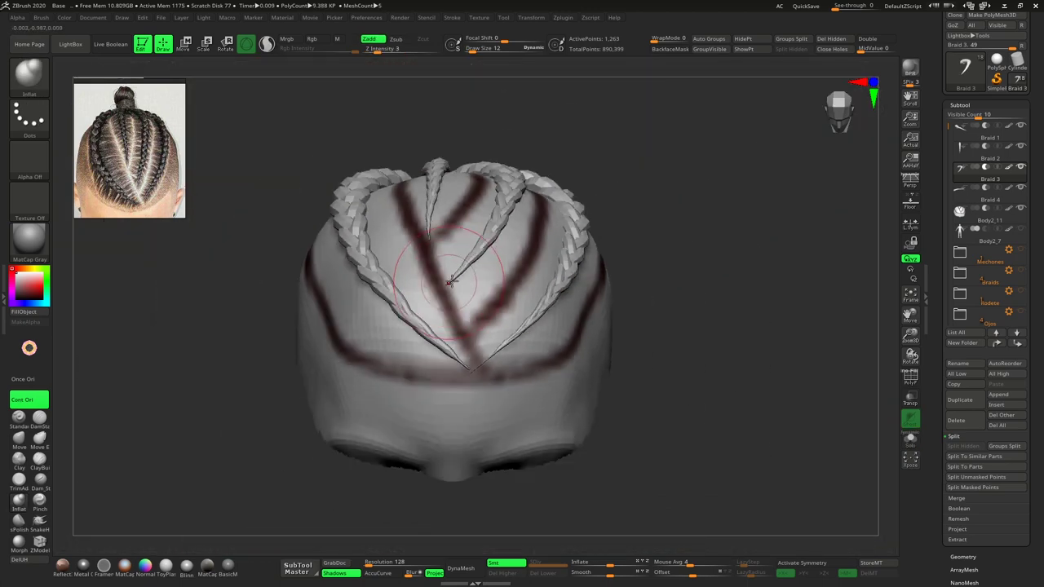
mouse_move(665, 274)
mouse_down()
mouse_move(652, 306)
mouse_move(647, 294)
mouse_up()
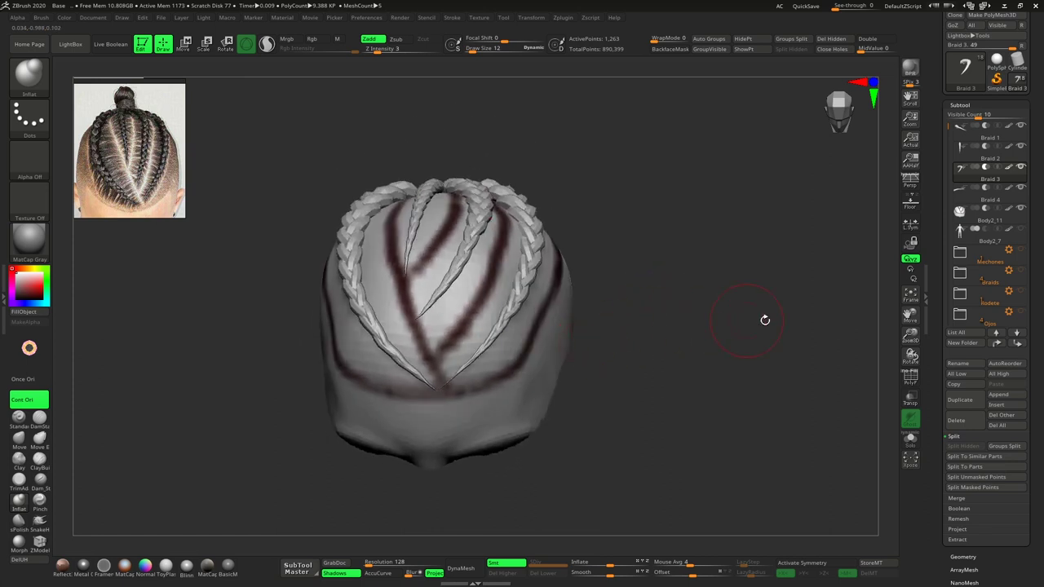
click(970, 189)
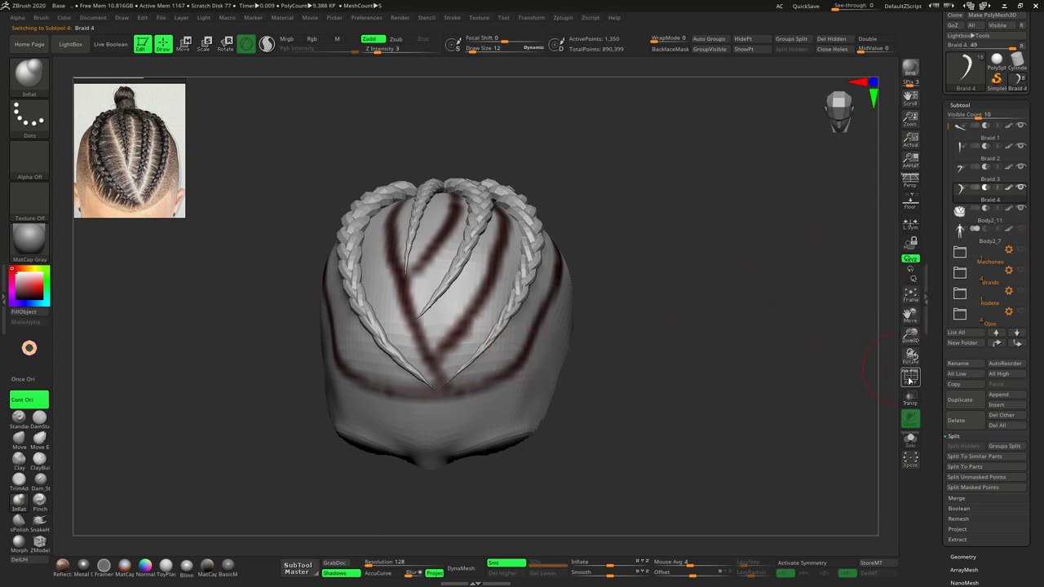
- Solo Braid 4, slice its pointed tip slightly shorter, then show all braids again
click(915, 443)
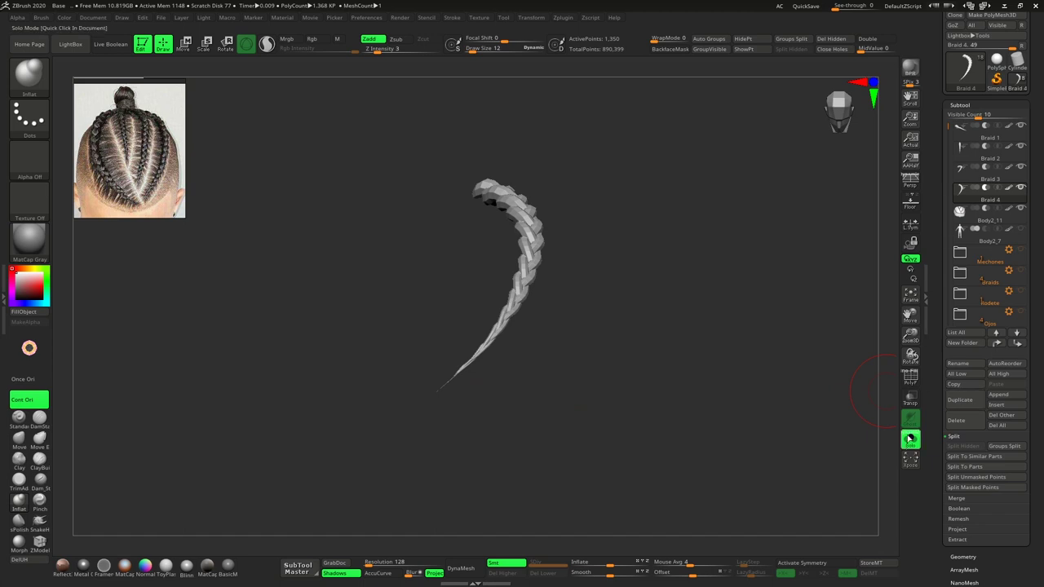
click(911, 439)
click(911, 439)
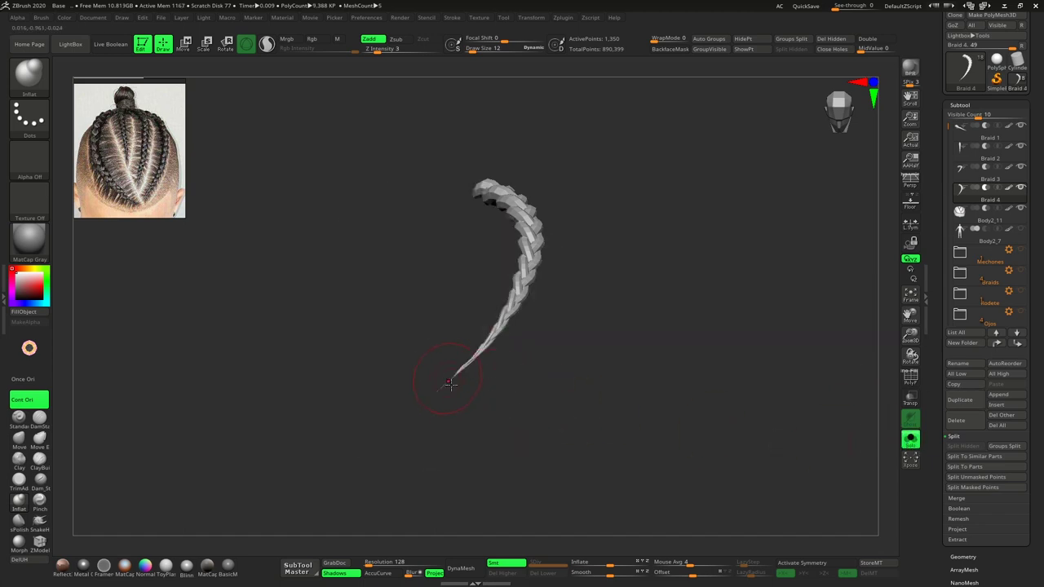
ctrl+shift+drag(463, 401, 433, 361)
click(911, 439)
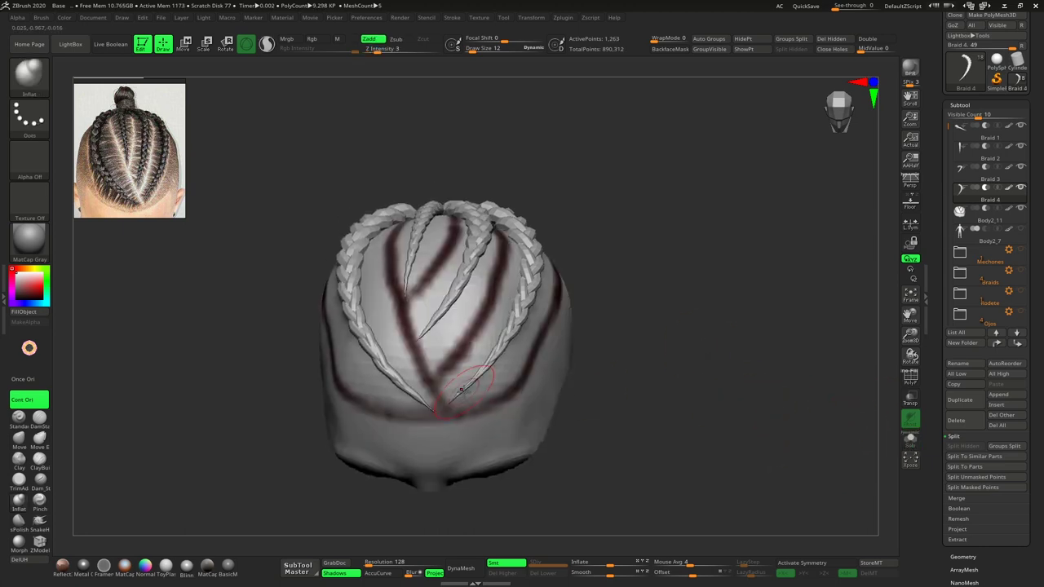
- Switch to the Move brush and nudge Braid 3 slightly to the right
key(b)
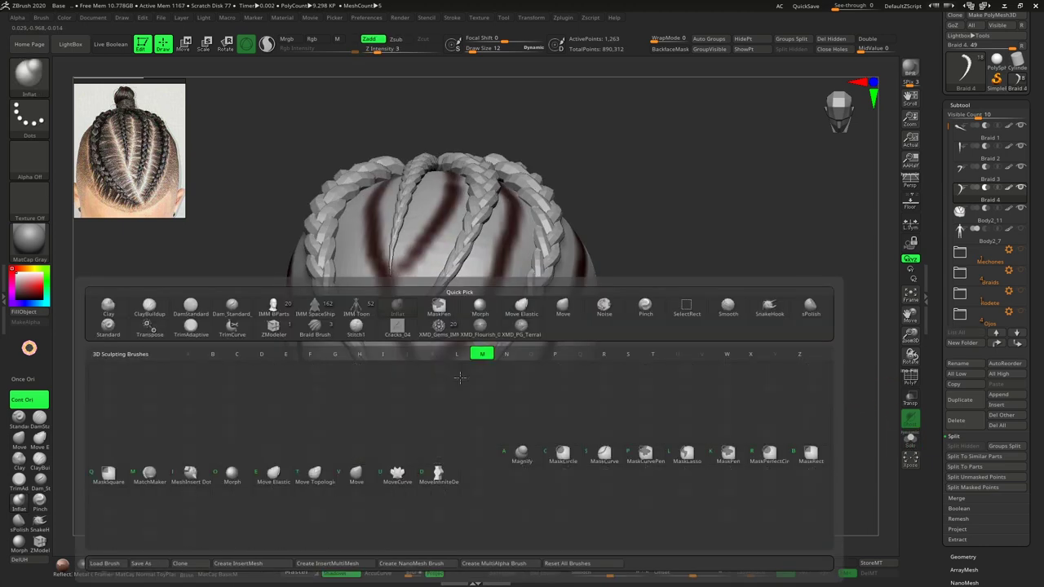
key(v)
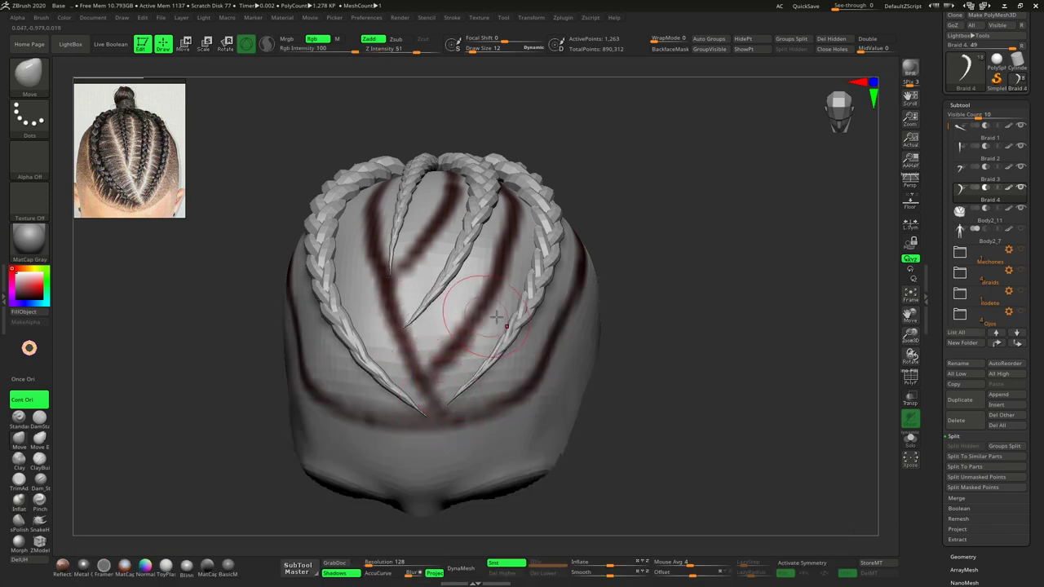
alt+click(405, 325)
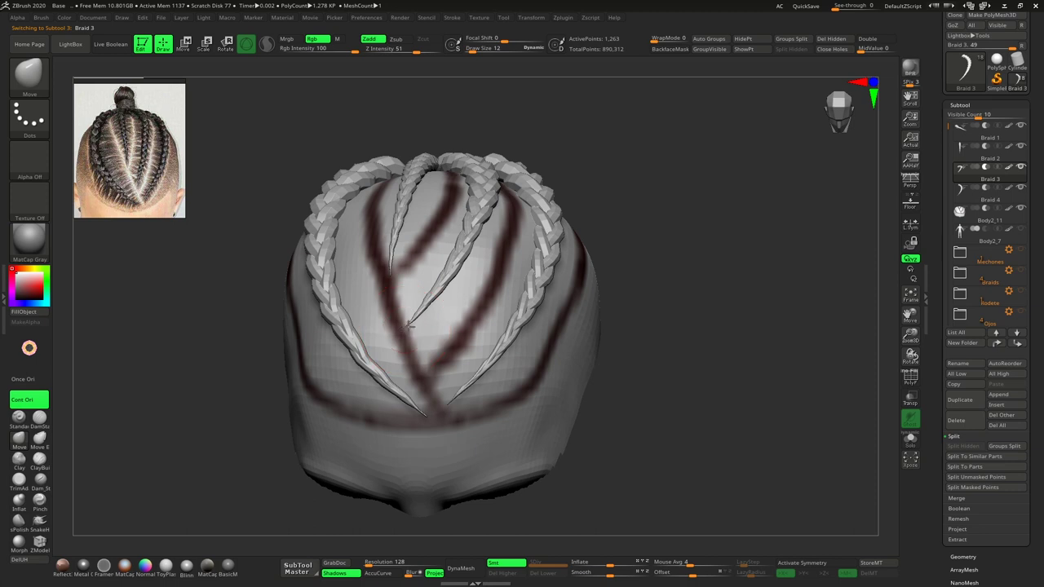
drag(424, 298, 432, 296)
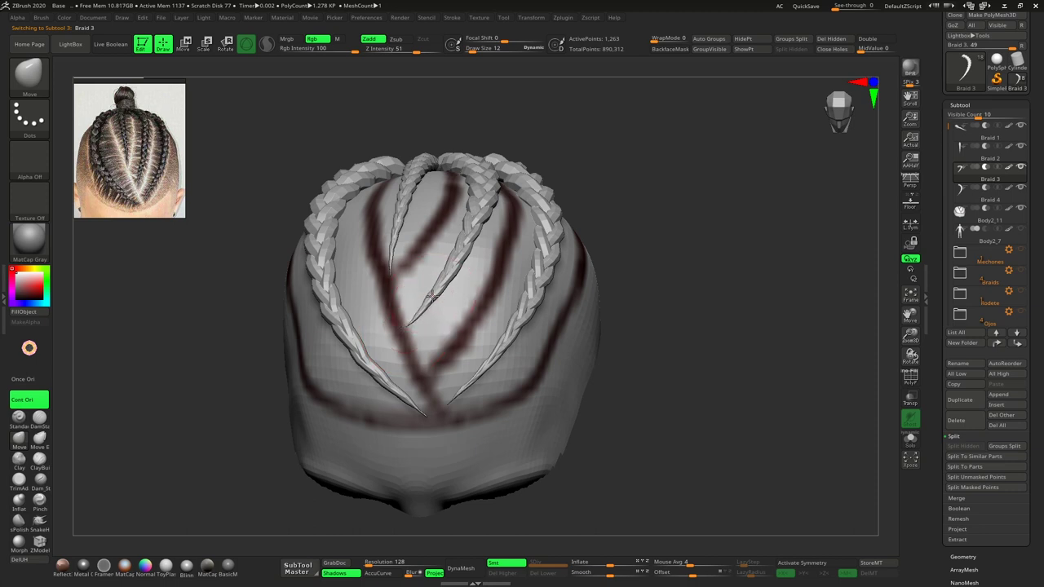
- Select Braid 2, then Braid 1, and rotate the head to a front view
alt+click(393, 238)
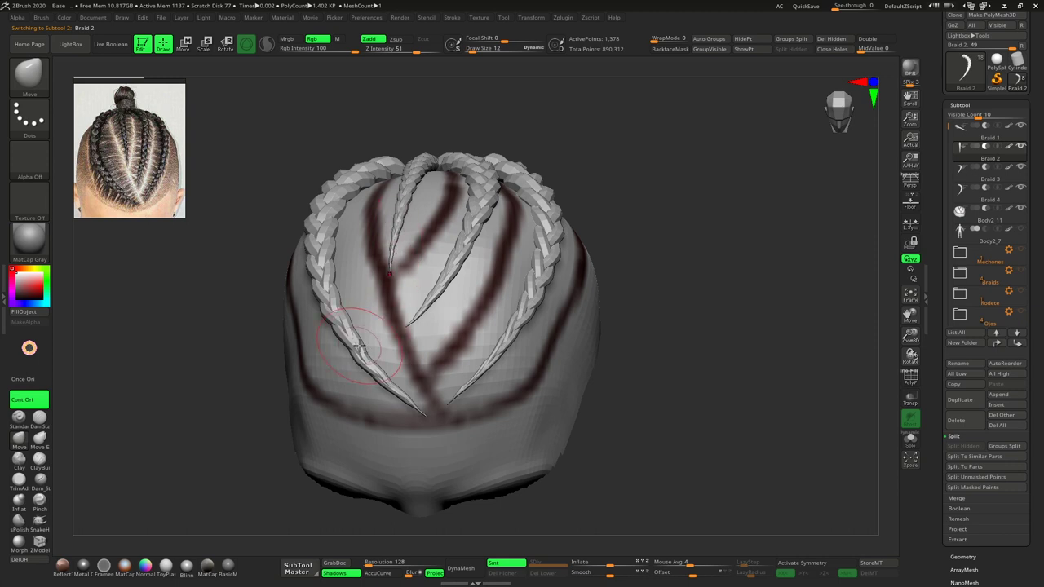
alt+click(407, 408)
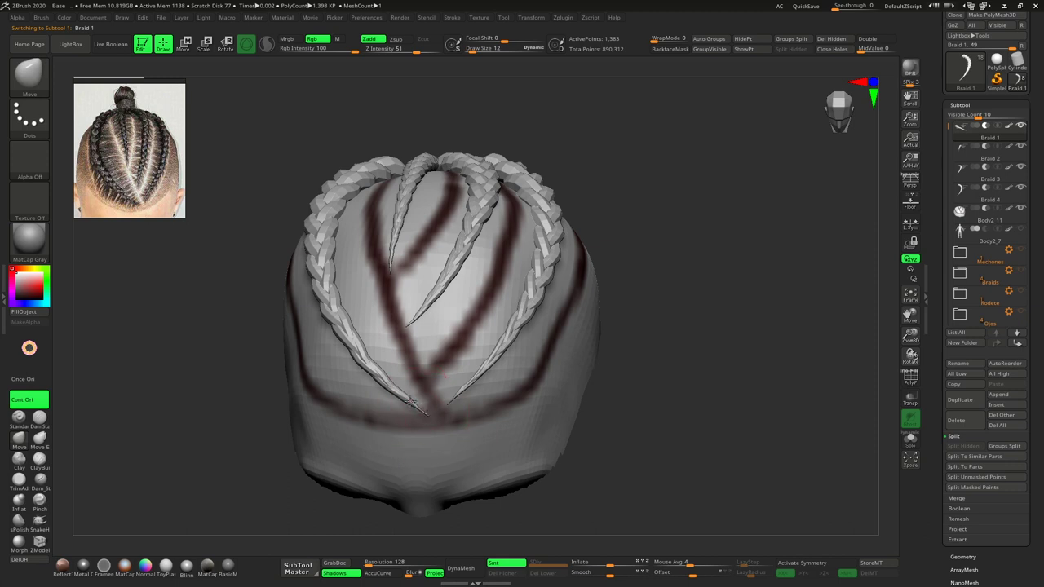
drag(673, 319, 659, 248)
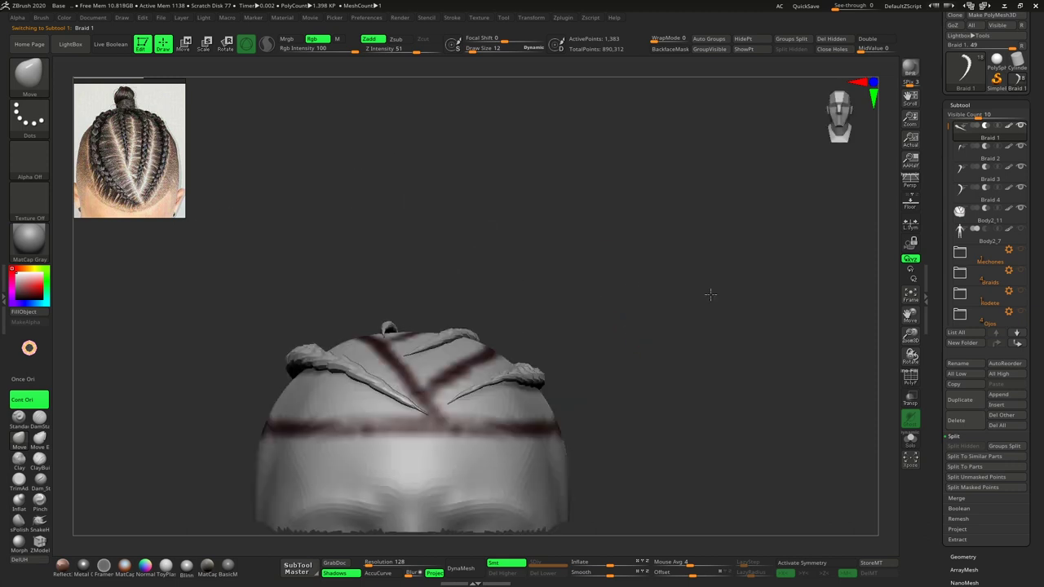
- Set the Move brush to size 36 and pull the right braid's lower end down and left
key(space)
drag(380, 205, 424, 205)
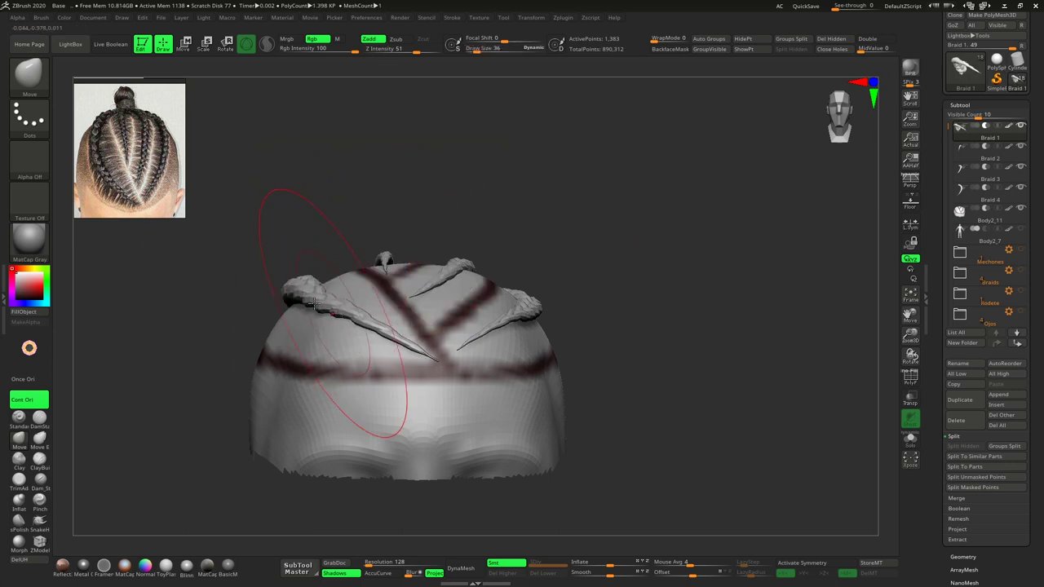
mouse_move(383, 367)
mouse_down()
mouse_move(319, 294)
mouse_move(282, 272)
mouse_up()
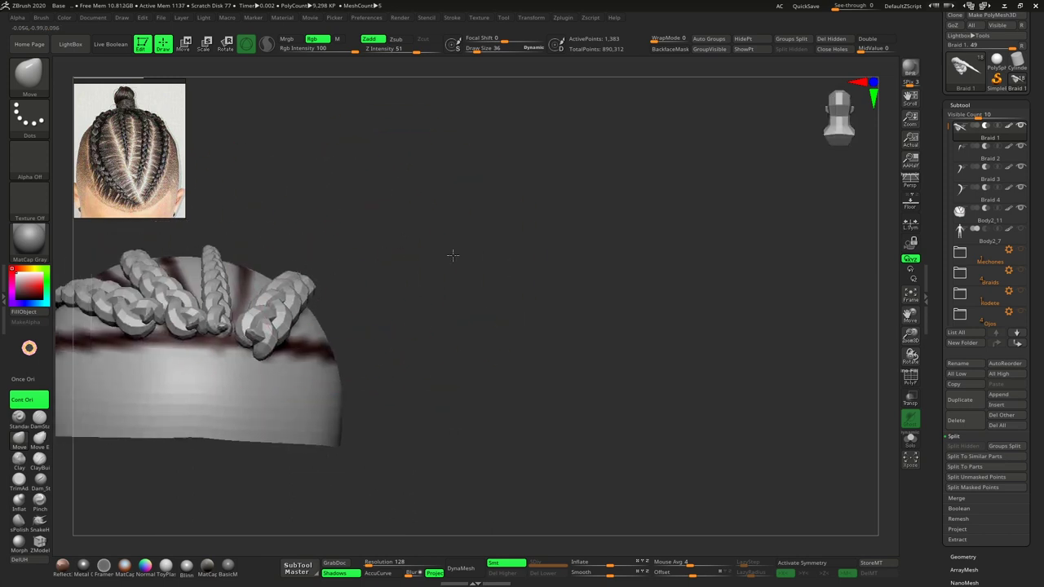
drag(279, 270, 648, 249)
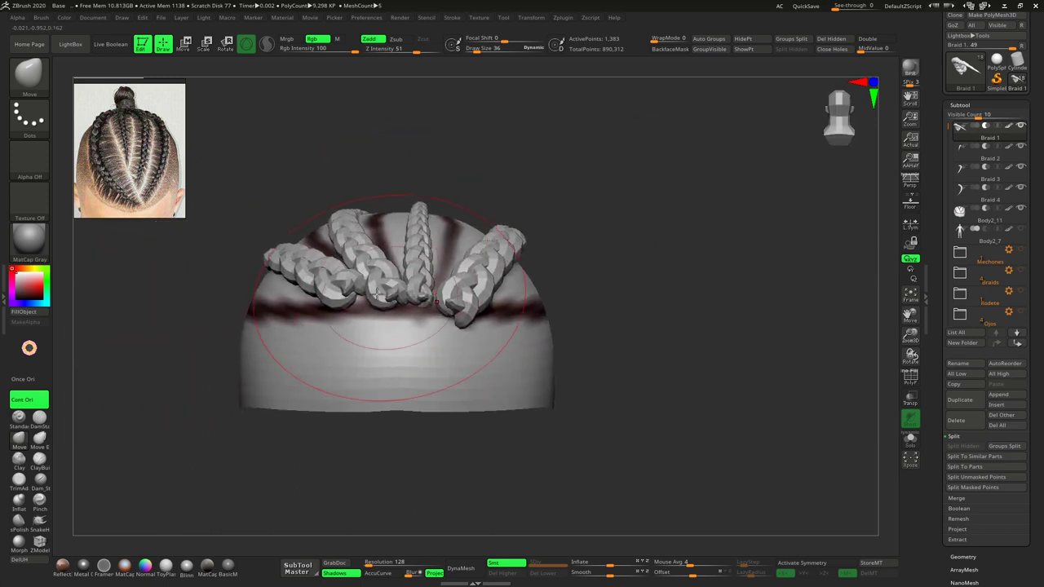
drag(448, 312, 406, 312)
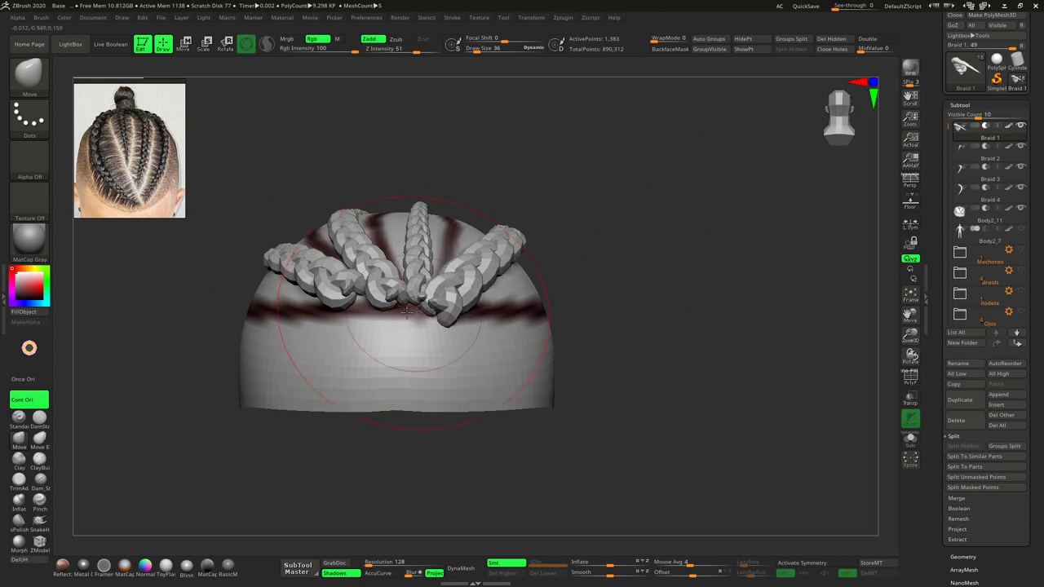
- Inspect Braids 4, 1 and 2 from several angles, ending on Braid 1 zoomed in
alt+click(334, 293)
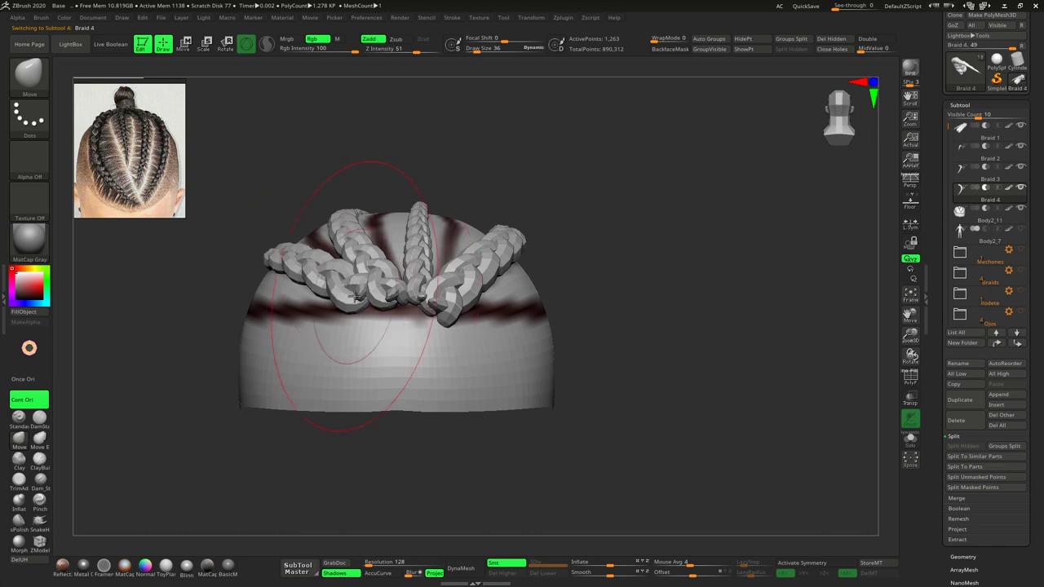
alt+click(447, 313)
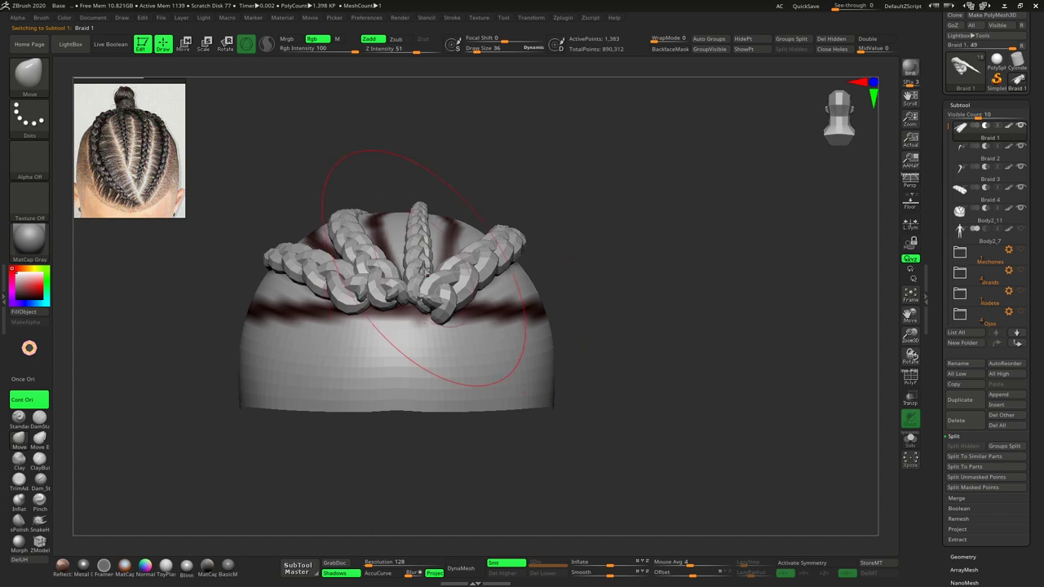
alt+click(419, 273)
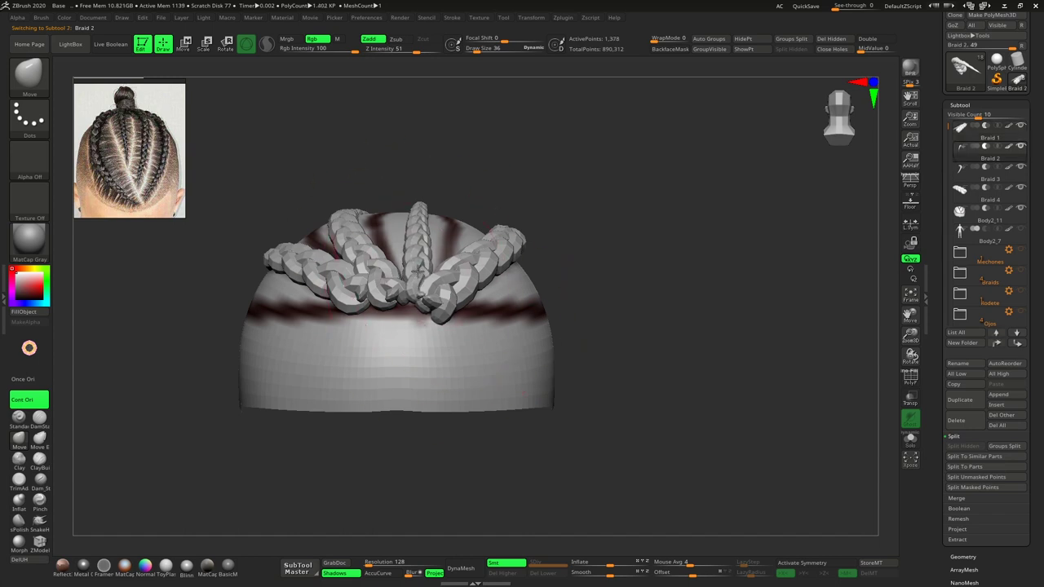
mouse_move(506, 273)
mouse_down()
mouse_move(606, 270)
mouse_move(465, 309)
mouse_up()
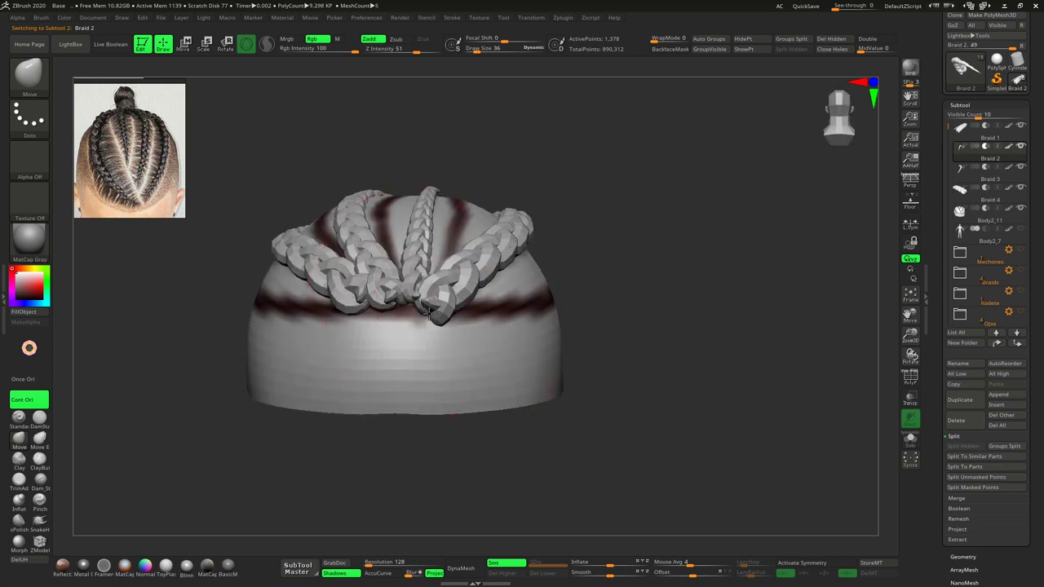
alt+click(431, 316)
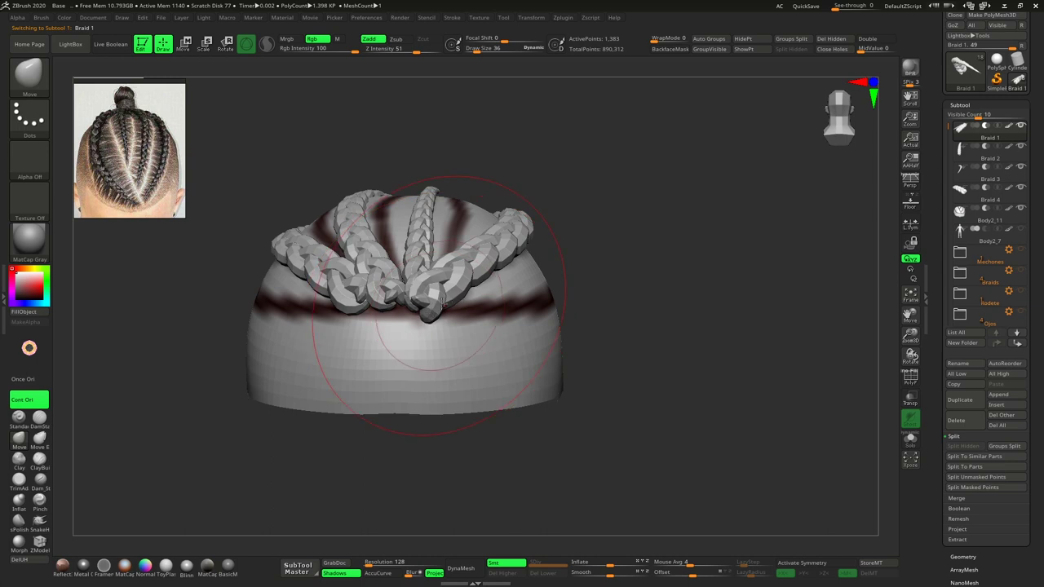
right_drag(488, 275, 532, 308)
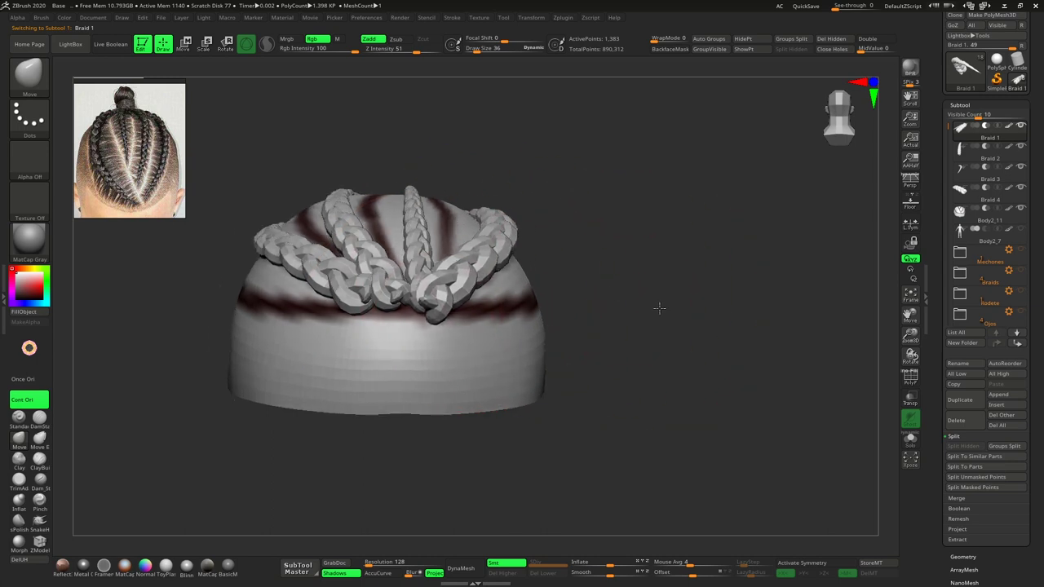
alt+click(391, 298)
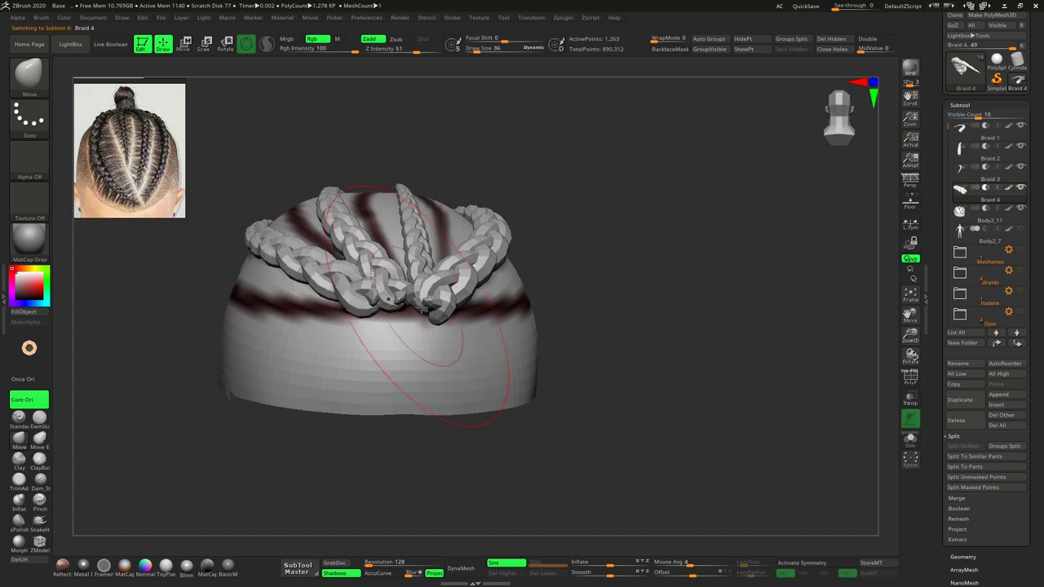
alt+click(440, 311)
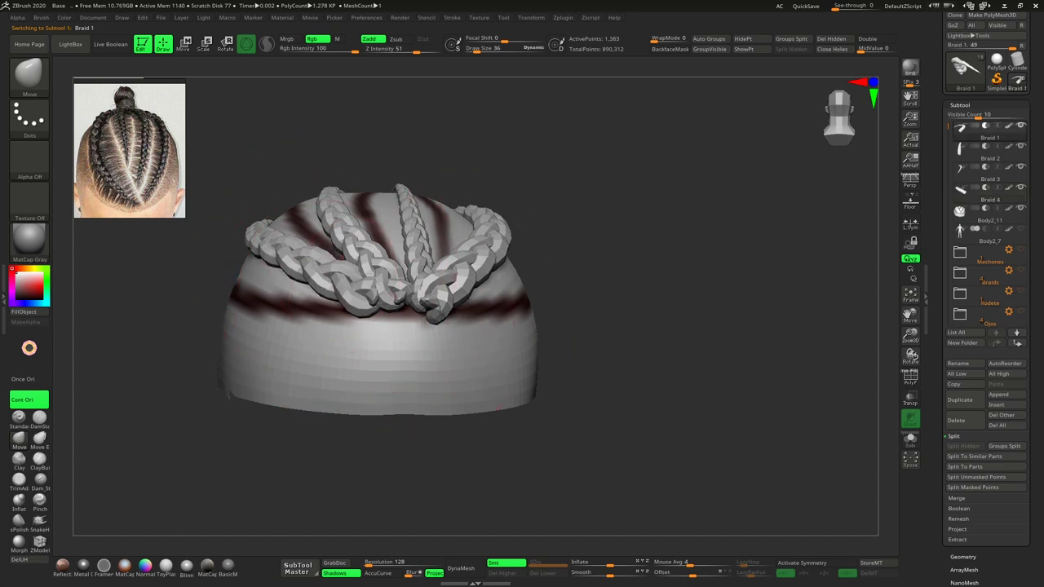
mouse_move(595, 303)
mouse_down()
mouse_move(730, 280)
mouse_move(625, 313)
mouse_move(658, 362)
mouse_up()
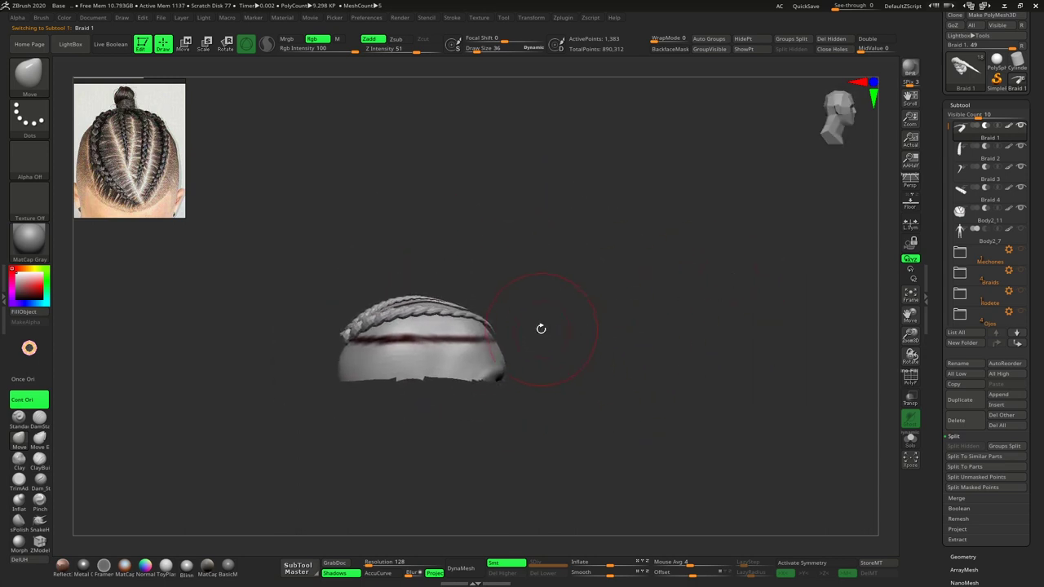
mouse_move(541, 328)
mouse_down()
mouse_move(492, 318)
mouse_move(585, 362)
mouse_up()
scroll(487, 257, up, 5)
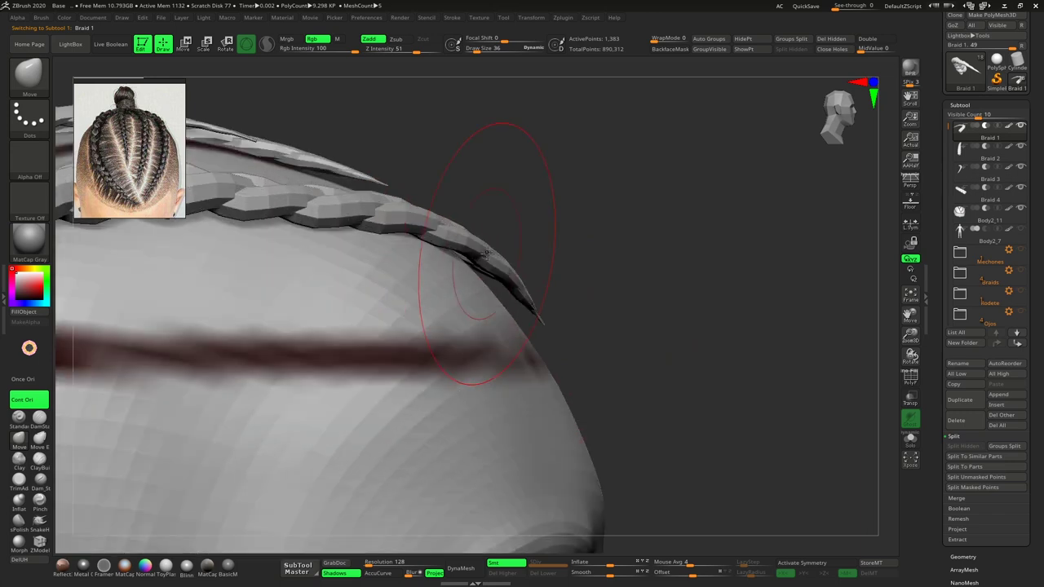
- Set the brush Draw Size to 28, enable AccuCurve, and expand the Brush Curve settings
key(space)
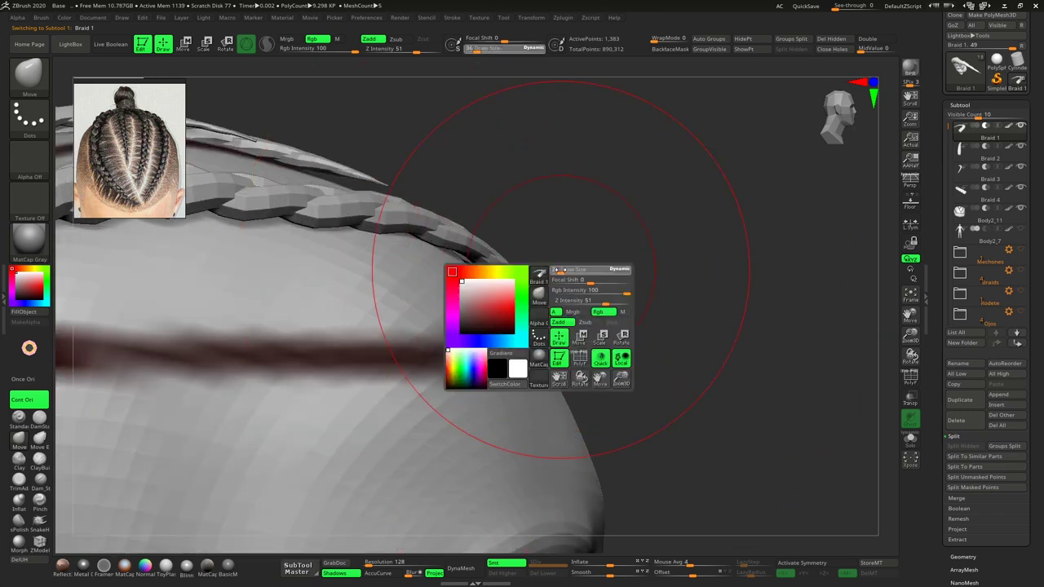
mouse_move(563, 270)
mouse_down()
mouse_move(515, 270)
mouse_move(545, 257)
mouse_up()
key(space)
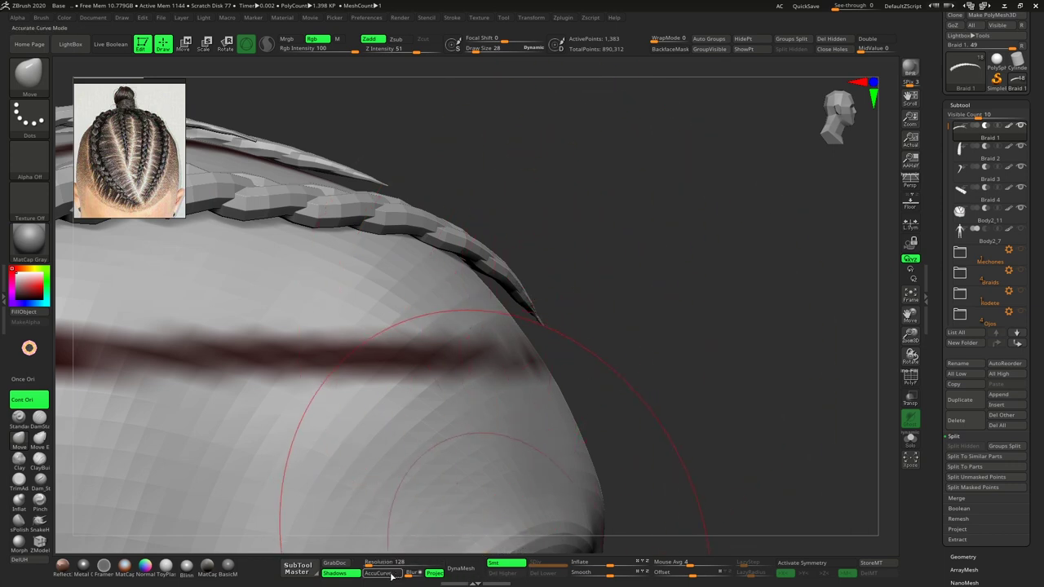
click(378, 573)
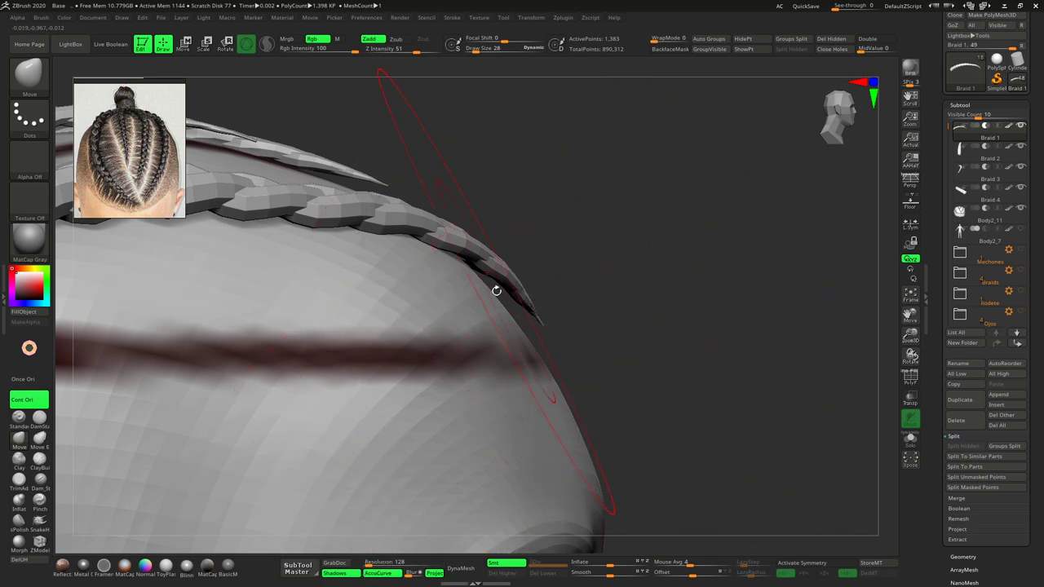
click(42, 18)
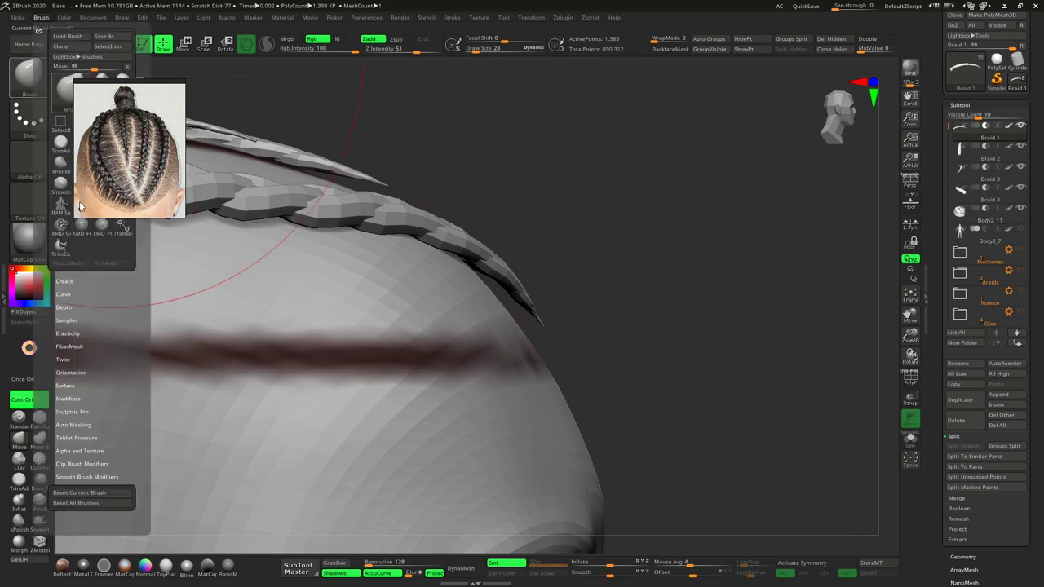
click(64, 295)
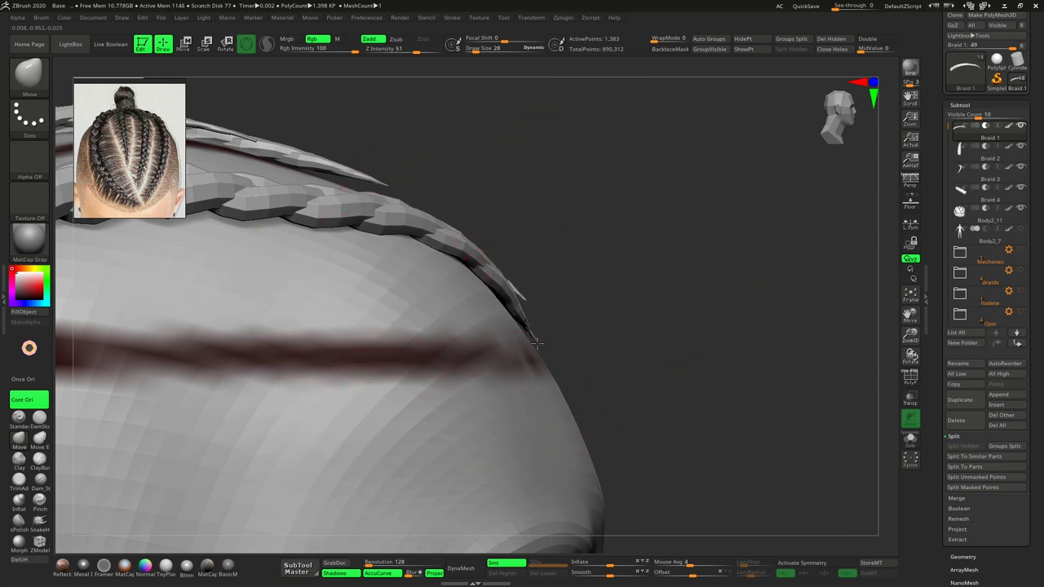
- Select Braid 2 and view the braids from a lower, more frontal angle
mouse_move(623, 287)
mouse_down()
mouse_move(611, 292)
mouse_move(695, 315)
mouse_move(737, 289)
mouse_move(577, 204)
mouse_up()
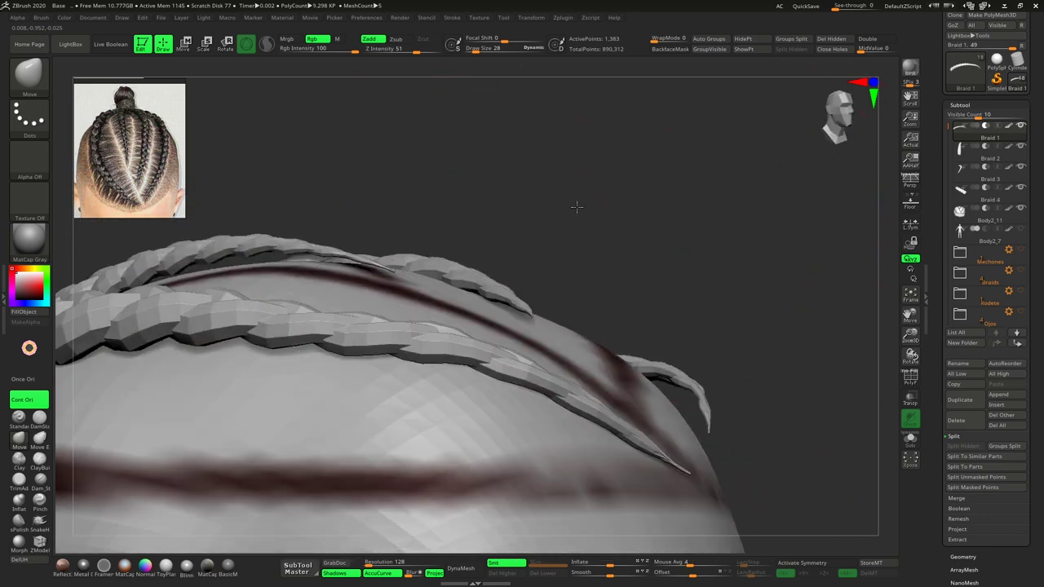
alt+click(392, 270)
mouse_move(339, 189)
mouse_down()
mouse_move(368, 177)
mouse_move(615, 212)
mouse_move(583, 195)
mouse_up()
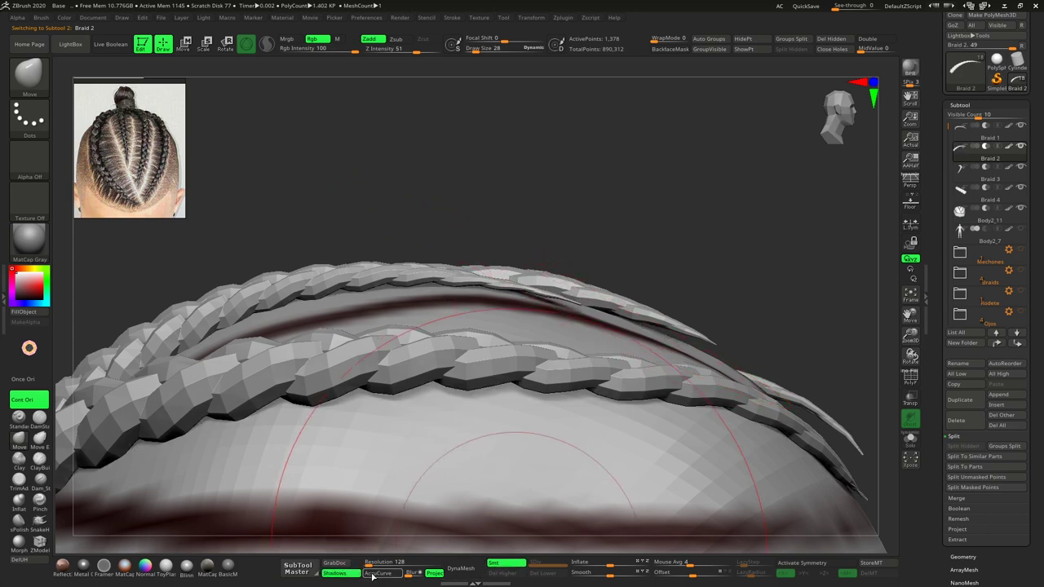
- With AccuCurve on, reshape the thin top braid along its path and tilt the view
click(378, 574)
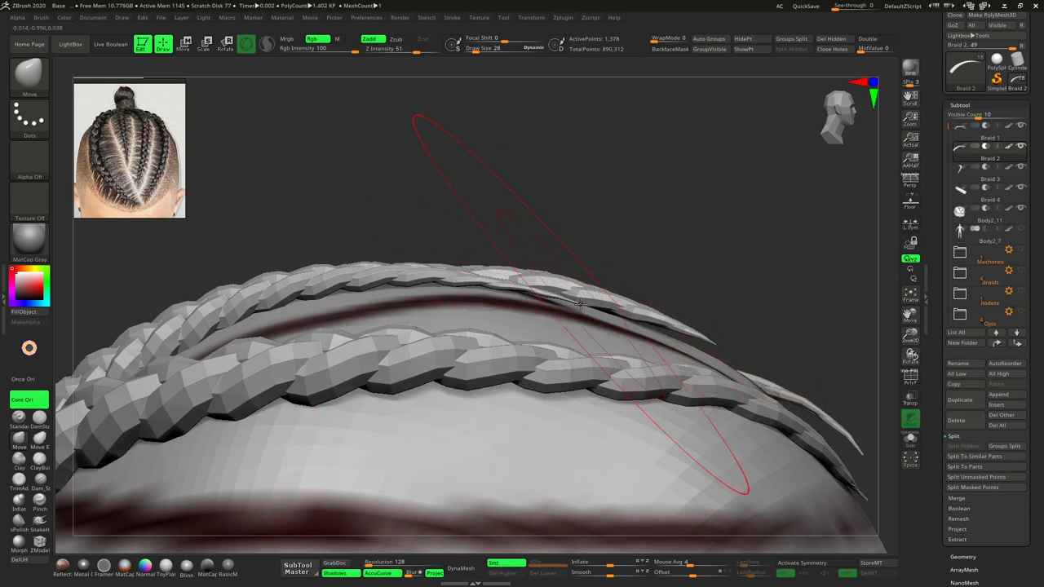
drag(581, 307, 579, 313)
mouse_move(621, 262)
mouse_down()
mouse_move(618, 224)
mouse_move(622, 254)
mouse_move(682, 191)
mouse_move(536, 226)
mouse_move(552, 215)
mouse_move(535, 348)
mouse_up()
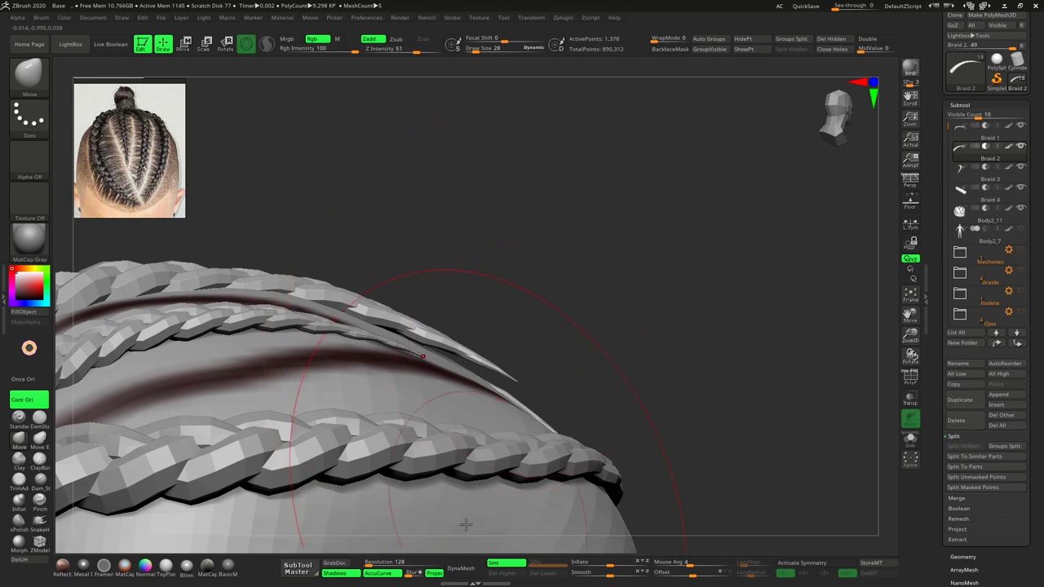
- Select Braid 3, straighten its kinked tip, and bend the tip down onto the scalp
click(378, 574)
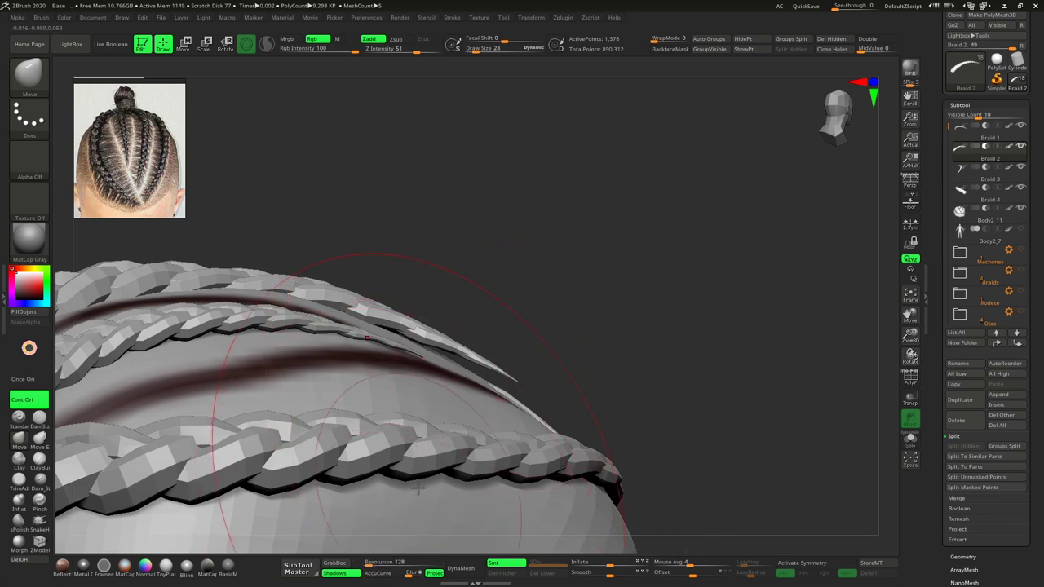
alt+click(489, 364)
drag(495, 366, 515, 386)
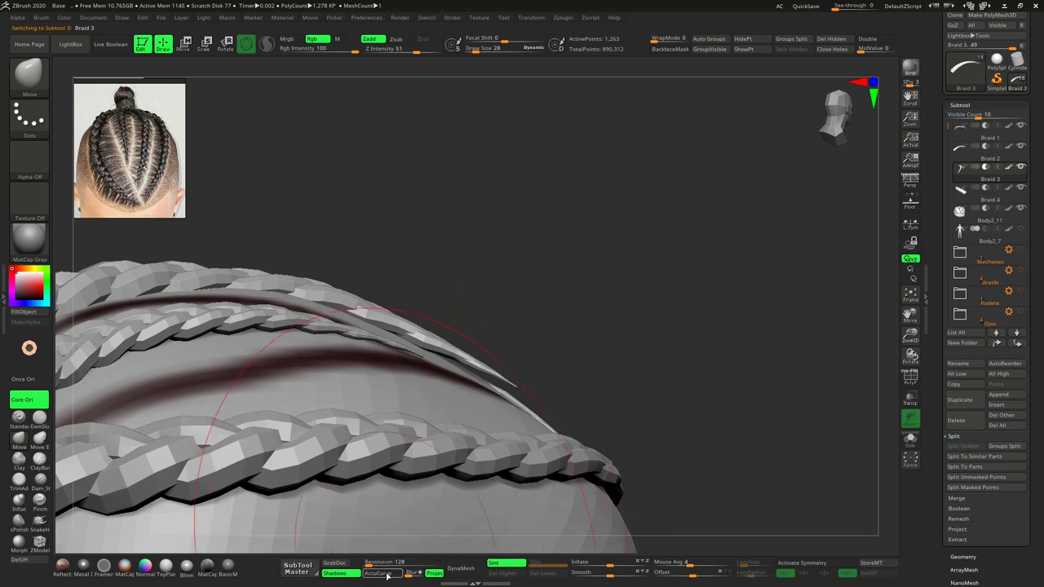
click(378, 573)
drag(516, 386, 511, 394)
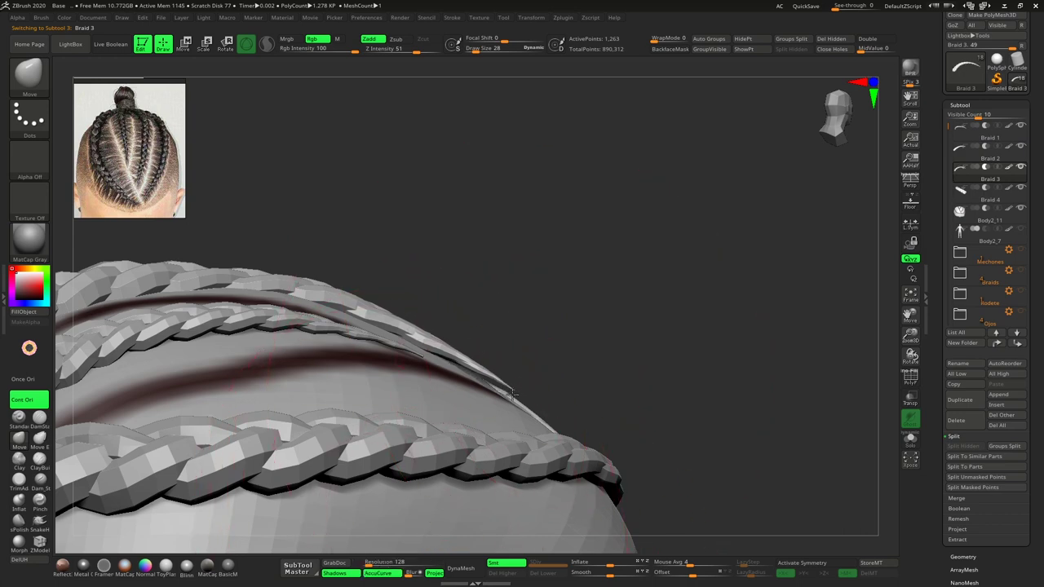
mouse_move(623, 367)
mouse_down()
mouse_move(655, 335)
mouse_move(571, 354)
mouse_move(562, 346)
mouse_move(603, 294)
mouse_move(587, 342)
mouse_up()
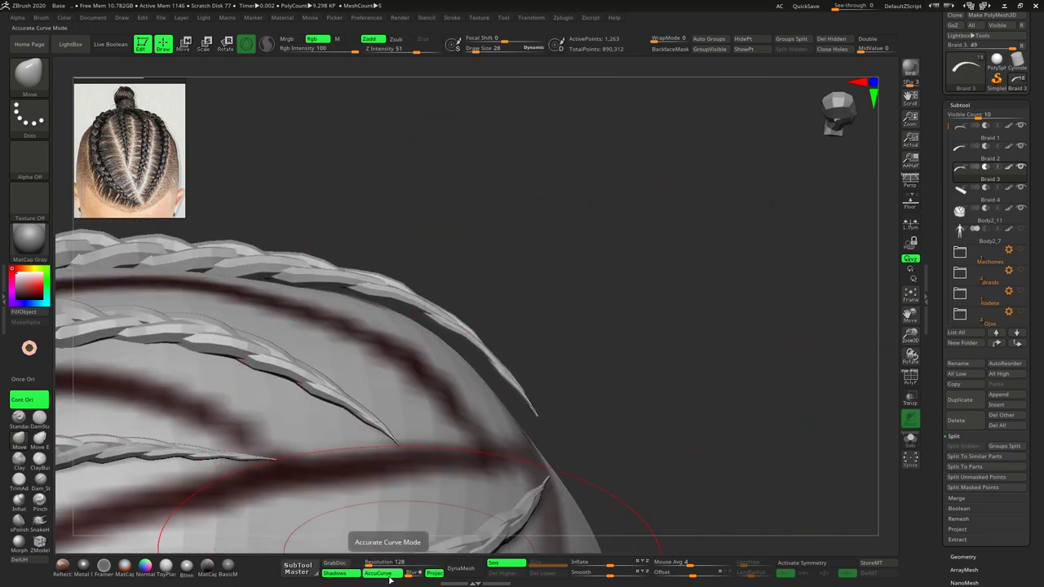
- With AccuCurve off, pull Braid 4 and its tip down onto the scalp edge
click(388, 581)
alt+click(470, 335)
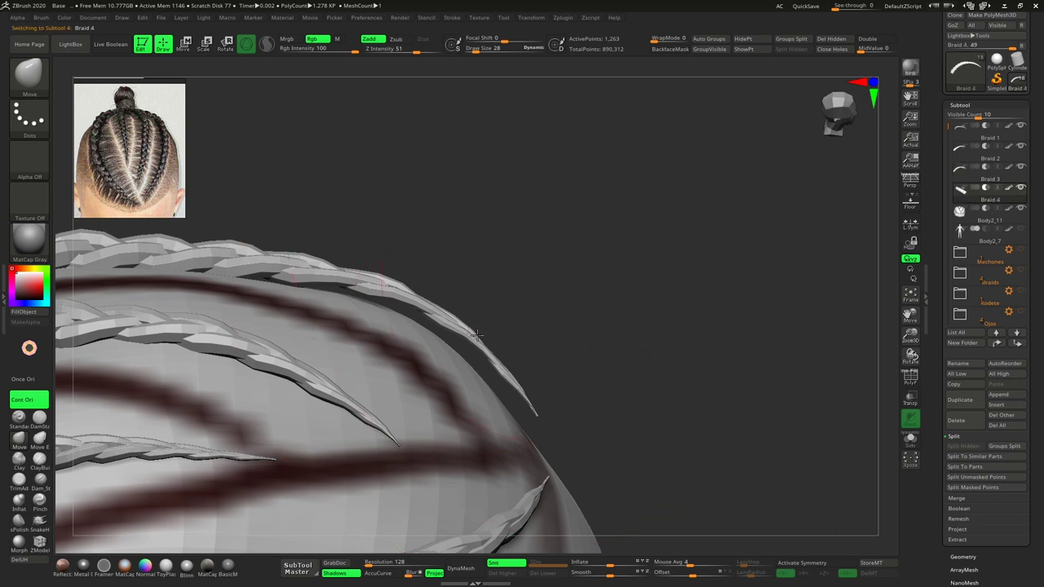
drag(469, 335, 469, 356)
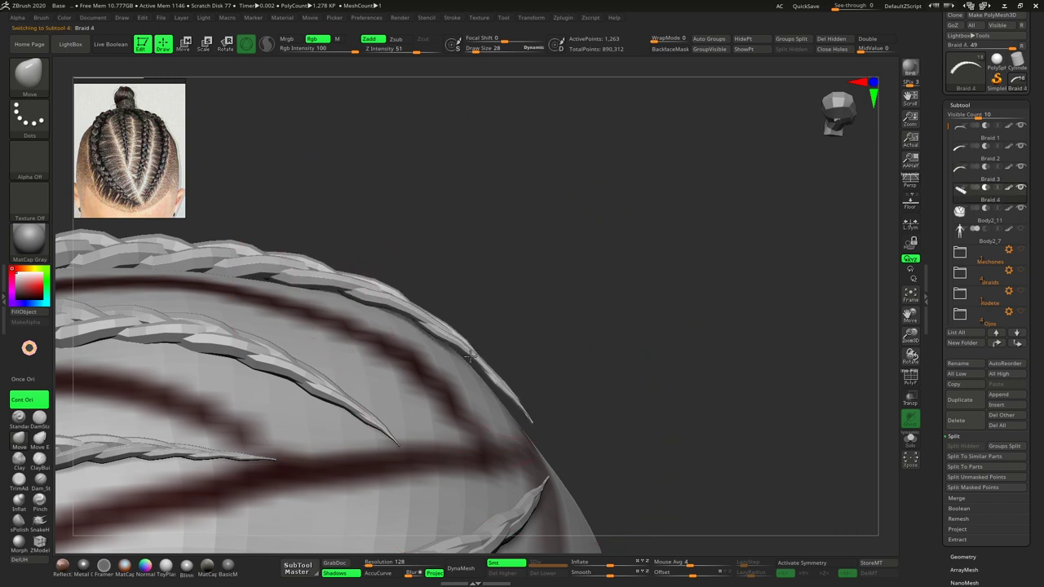
drag(526, 412, 526, 432)
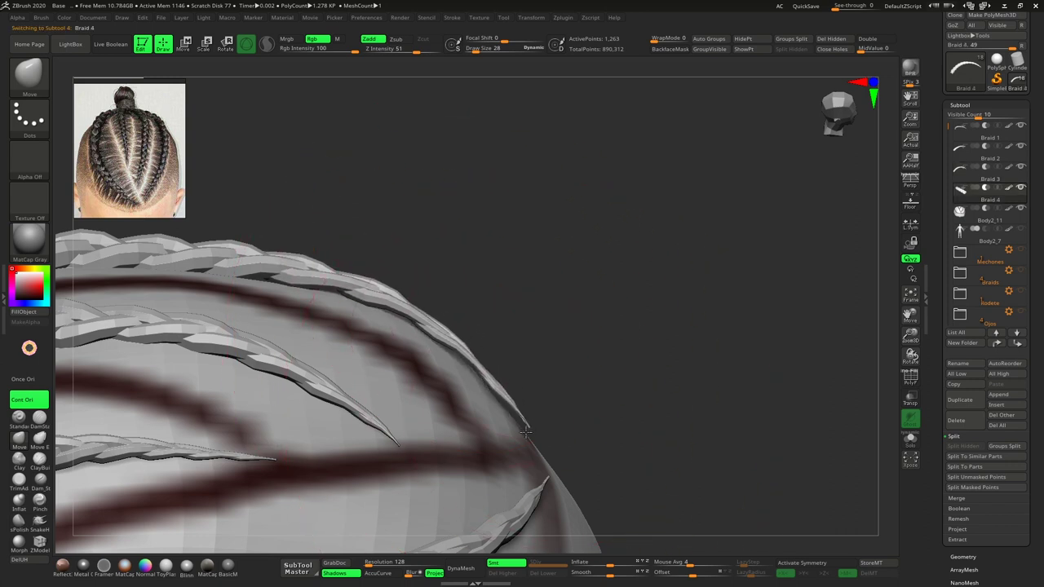
- Select Braid 3 and reshape its path across the top of the head
click(392, 573)
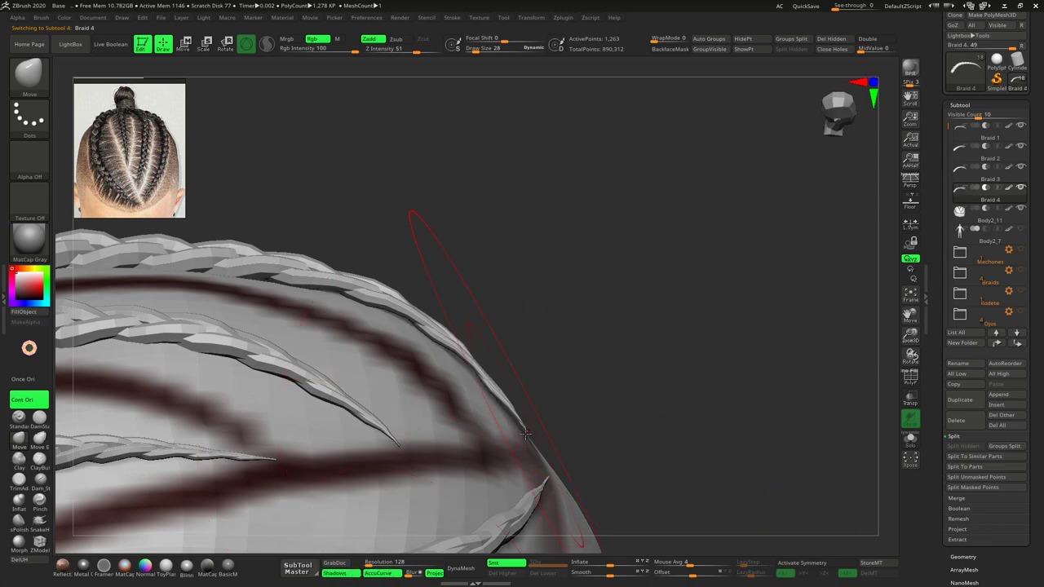
mouse_move(419, 221)
mouse_down()
mouse_move(617, 354)
mouse_move(620, 338)
mouse_up()
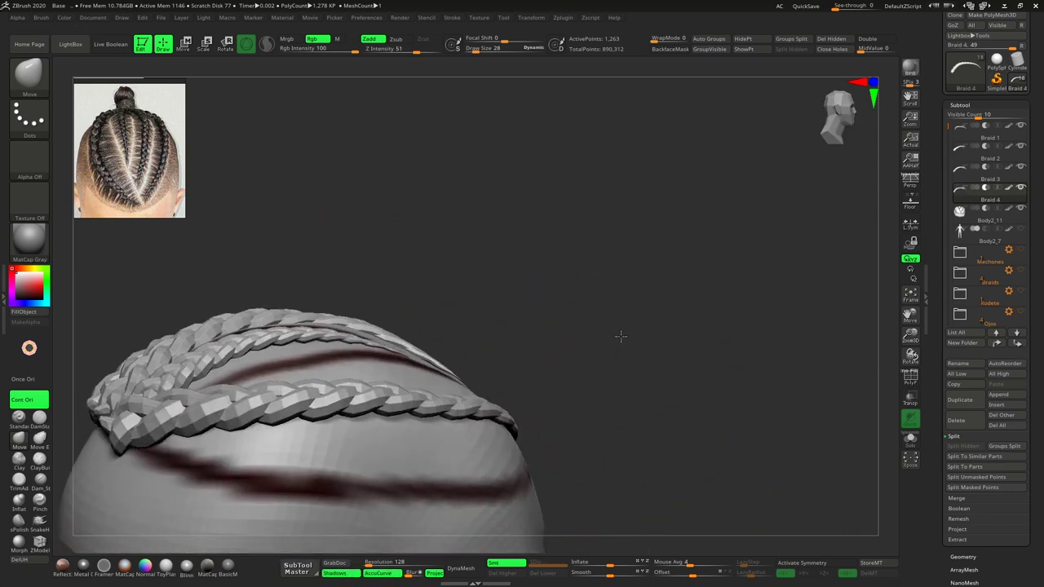
click(389, 576)
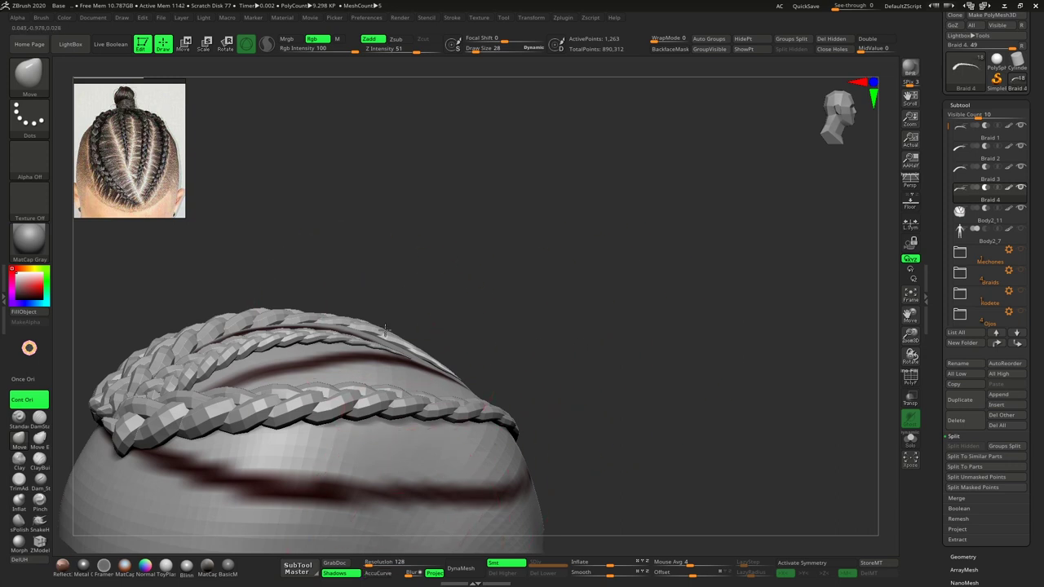
alt+click(382, 335)
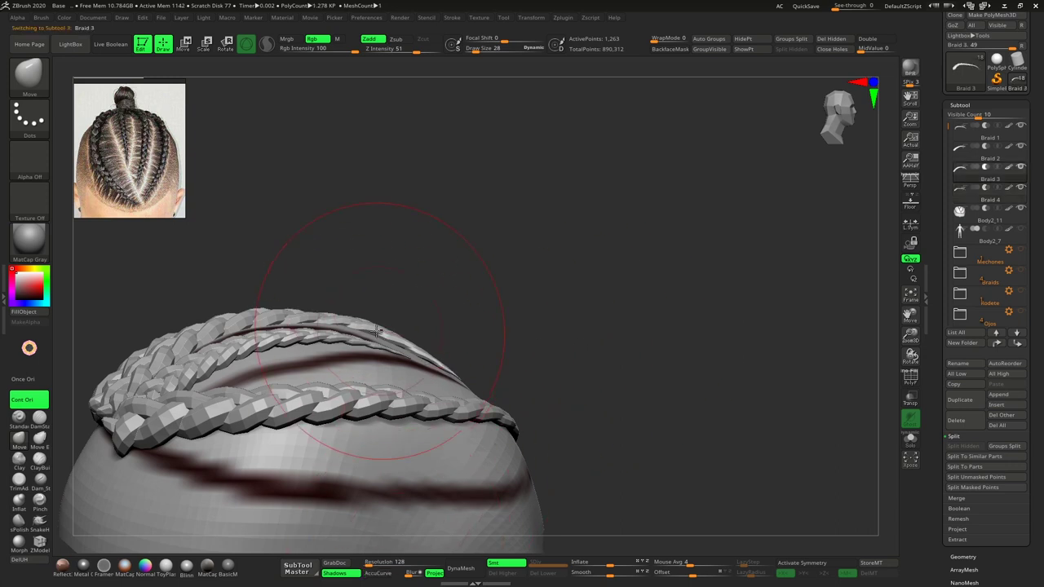
drag(483, 278, 315, 305)
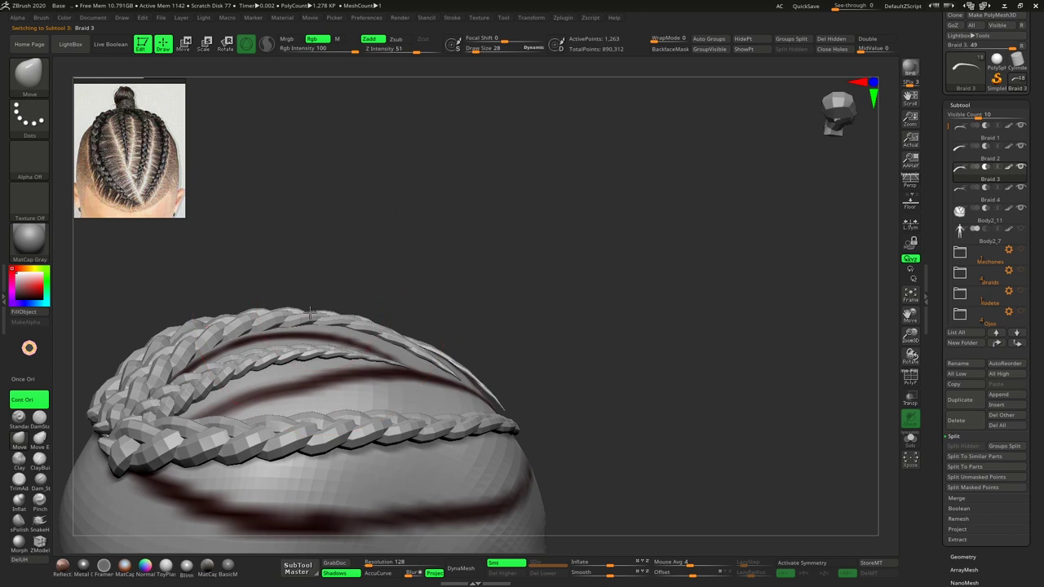
drag(211, 333, 194, 341)
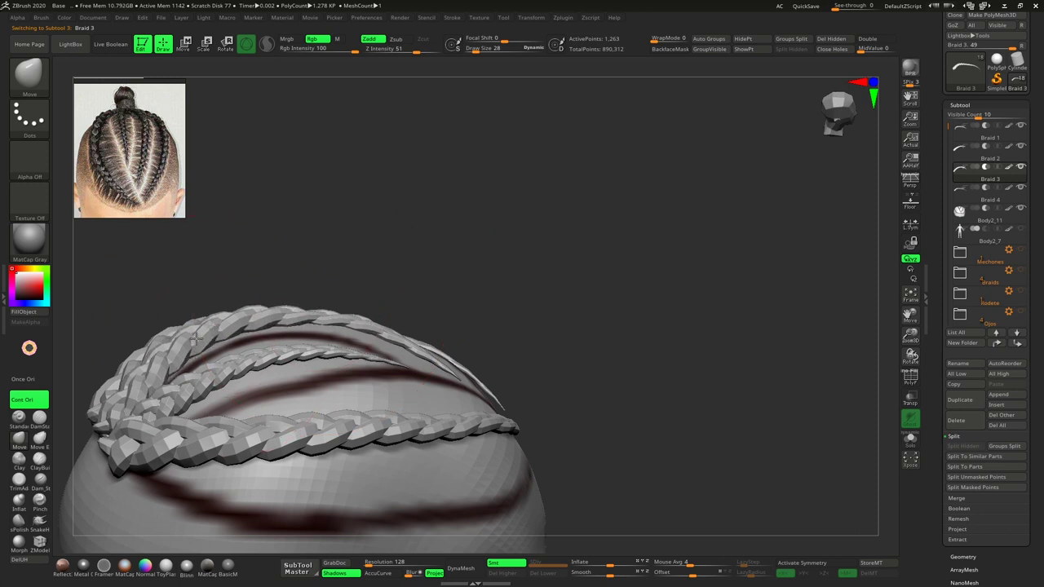
drag(447, 264, 310, 318)
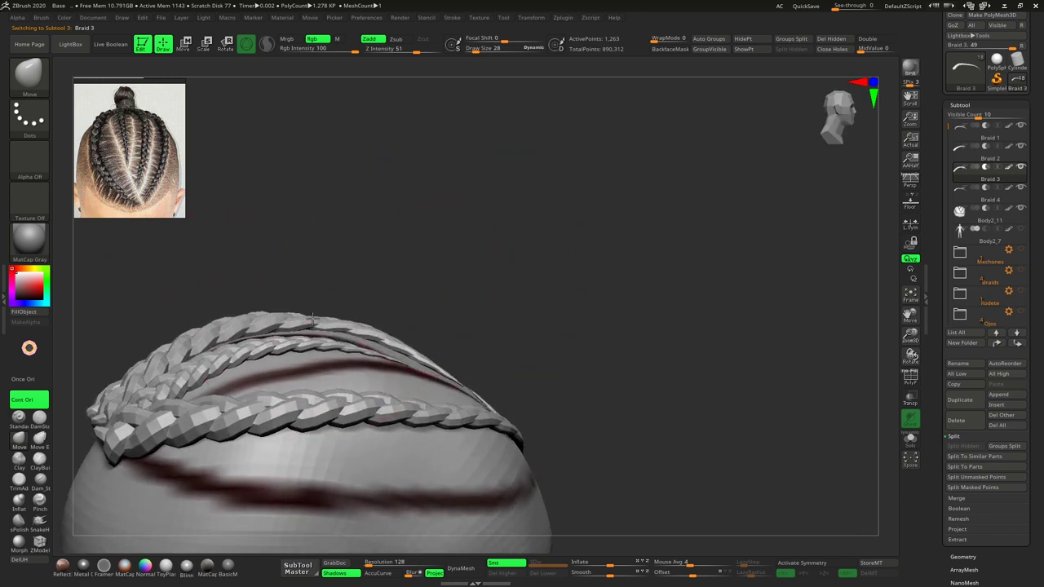
mouse_move(422, 280)
mouse_down()
mouse_move(420, 265)
mouse_move(399, 319)
mouse_up()
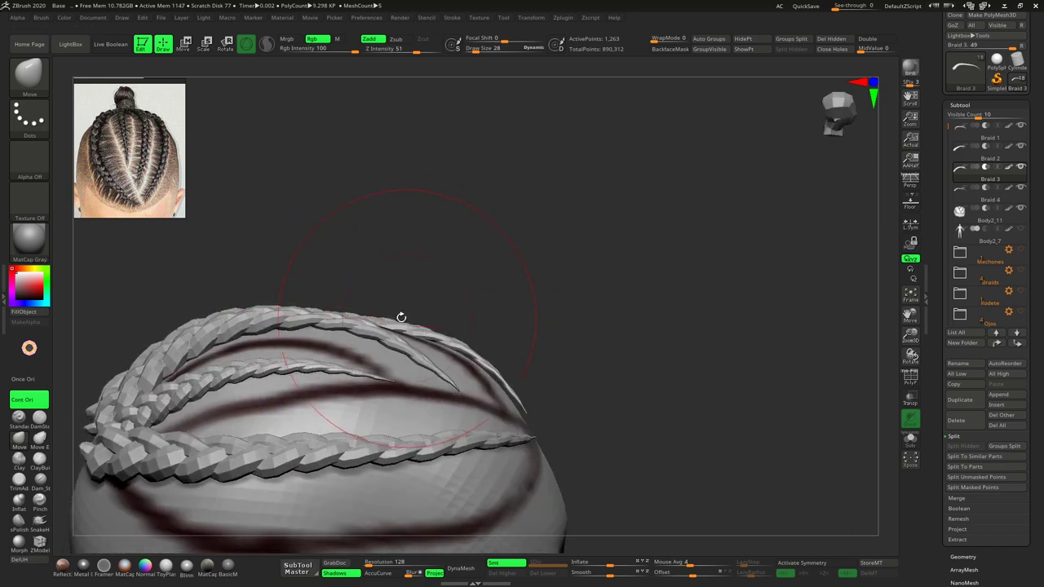
drag(305, 296, 376, 286)
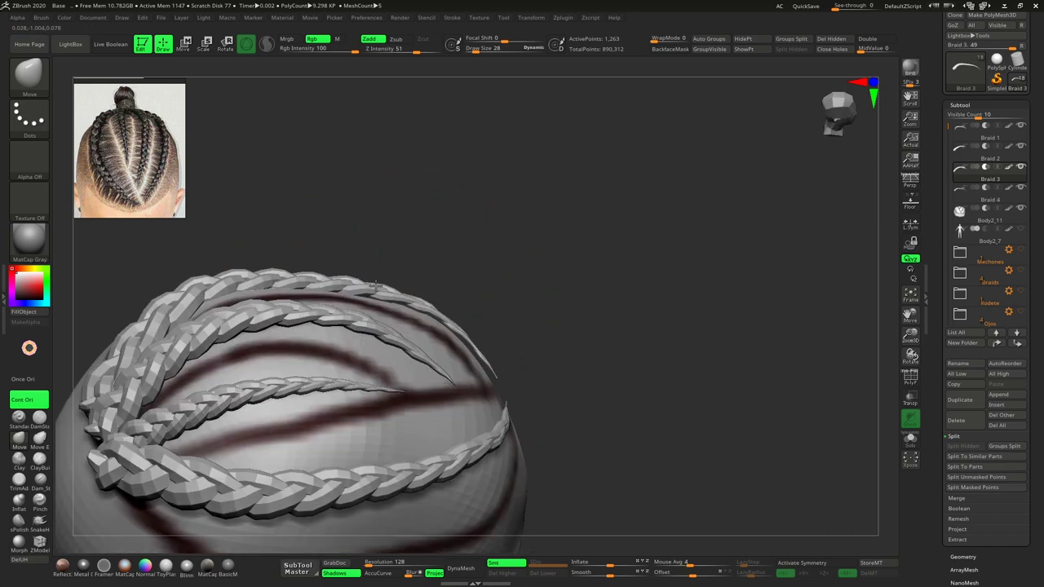
- Select Braid 4, nudge it into place, and orbit to check all braids
alt+click(306, 280)
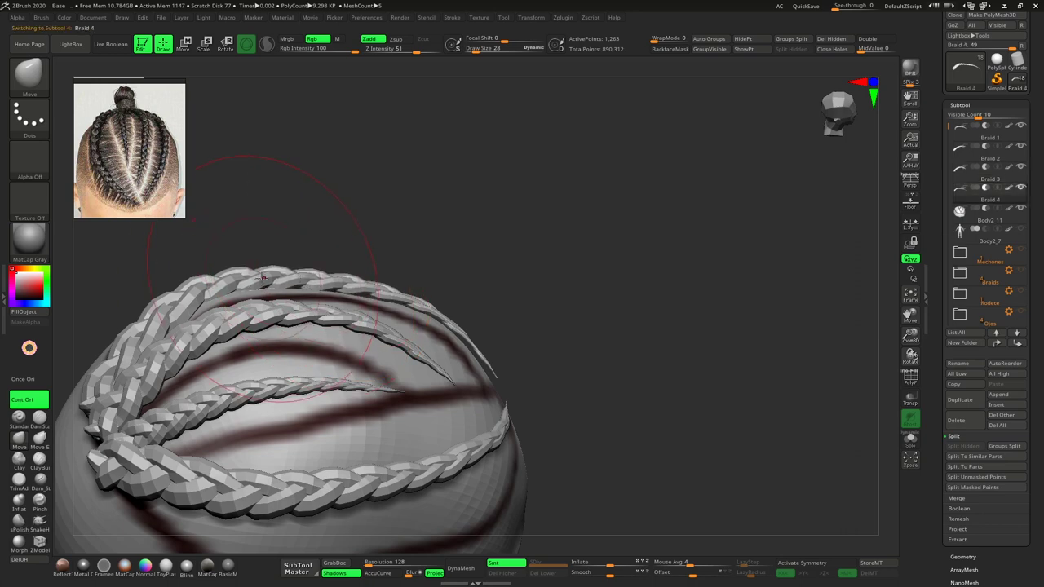
drag(404, 232, 385, 225)
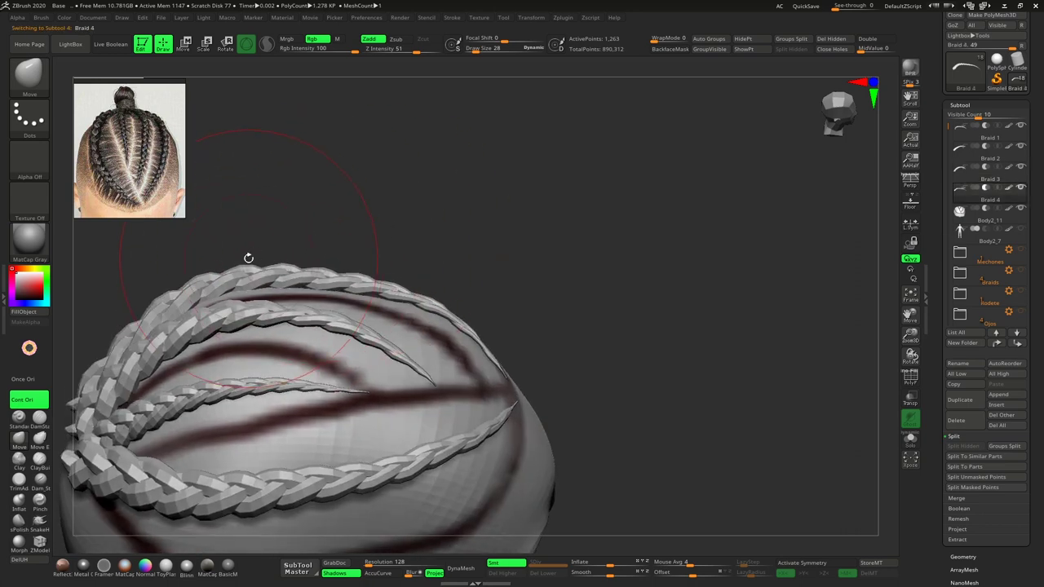
drag(204, 288, 199, 282)
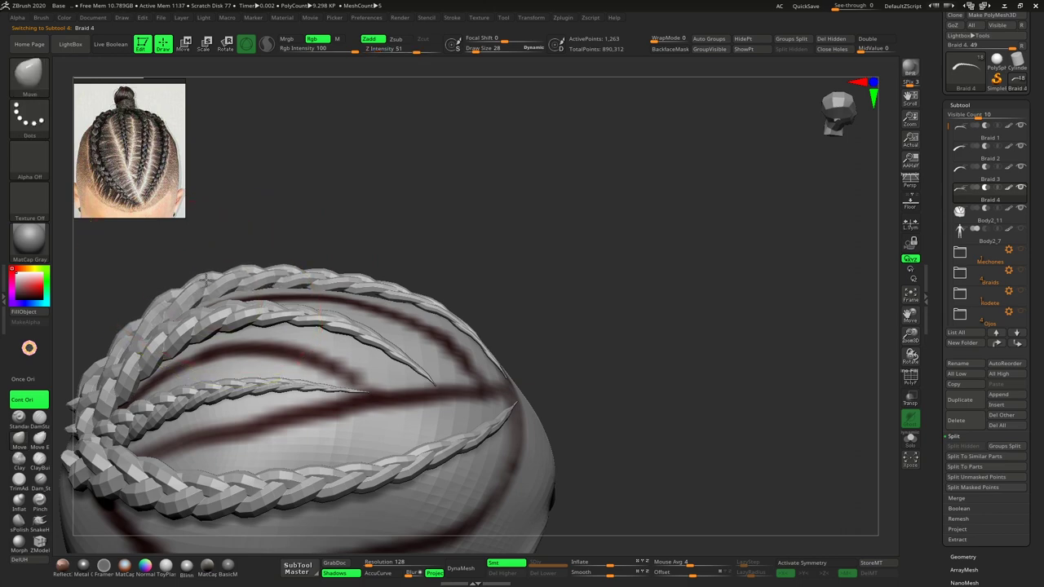
mouse_move(289, 214)
mouse_down()
mouse_move(305, 236)
mouse_move(271, 269)
mouse_up()
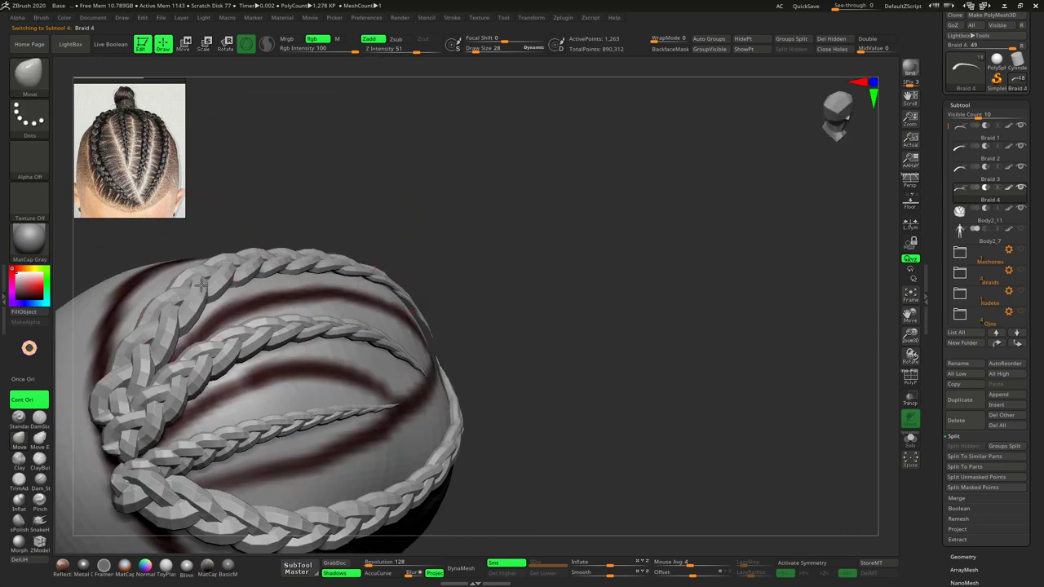
mouse_move(202, 286)
mouse_down()
mouse_move(457, 168)
mouse_move(443, 147)
mouse_move(457, 163)
mouse_move(143, 314)
mouse_up()
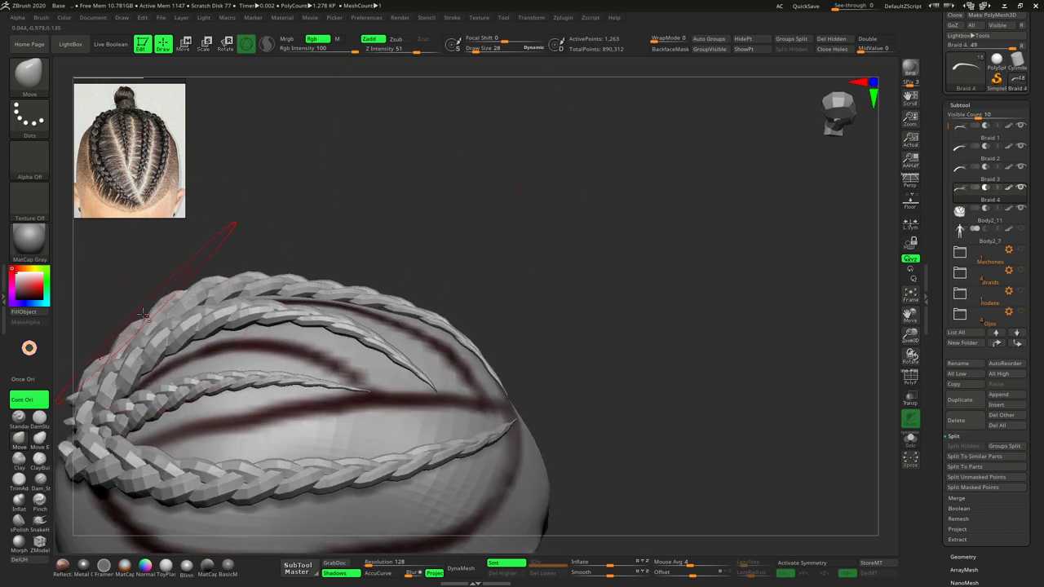
mouse_move(255, 245)
mouse_down()
mouse_move(406, 221)
mouse_move(589, 279)
mouse_move(477, 315)
mouse_move(479, 250)
mouse_move(298, 307)
mouse_up()
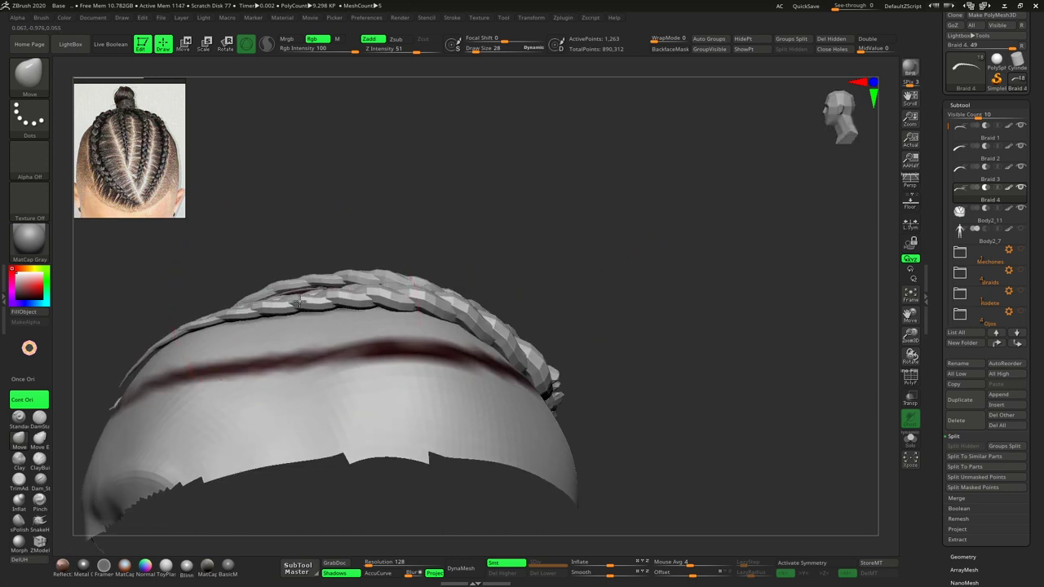
drag(532, 220, 563, 263)
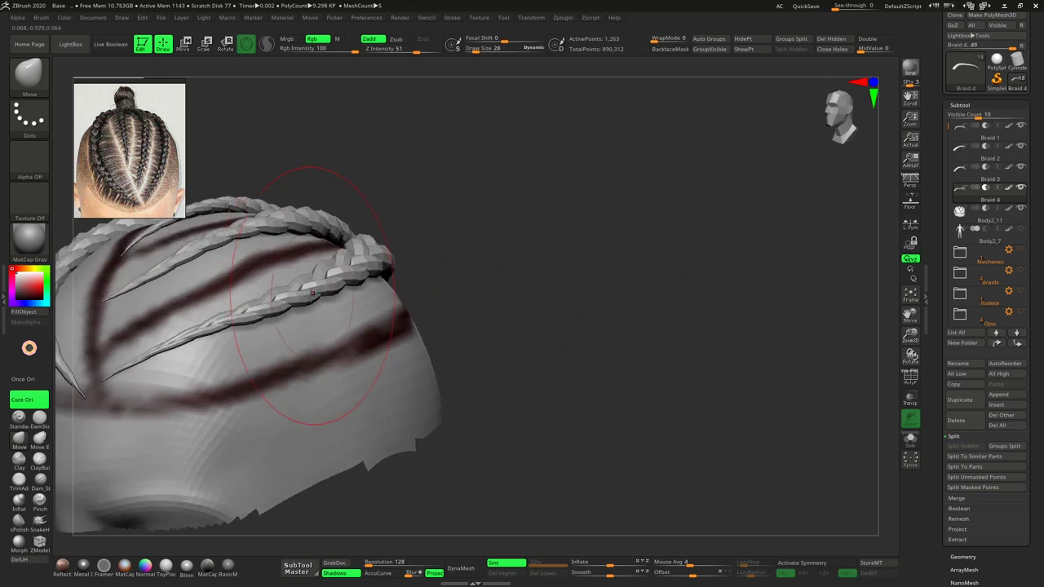
drag(457, 294, 532, 289)
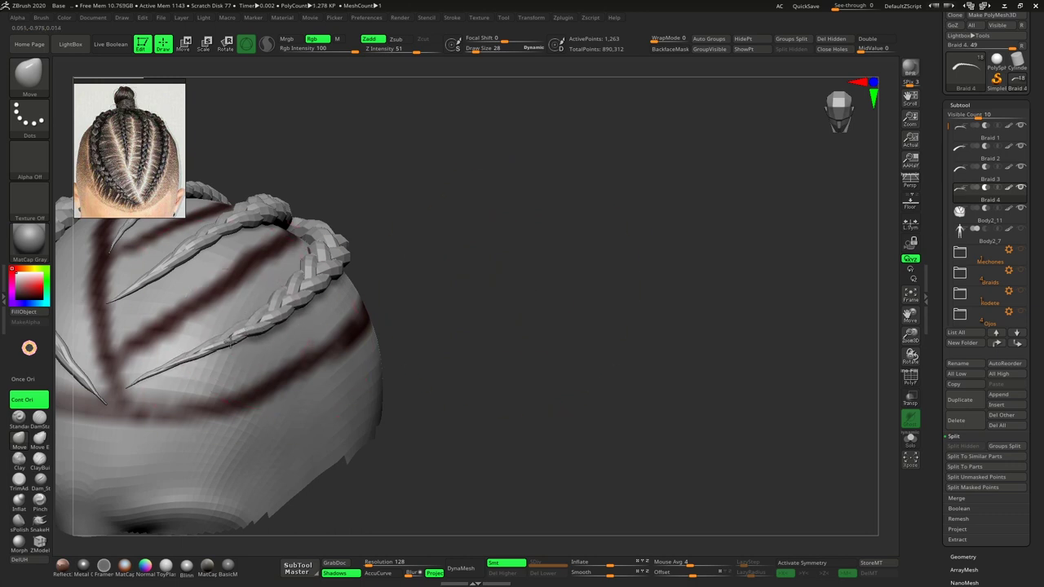
mouse_move(455, 314)
mouse_down()
mouse_move(454, 291)
mouse_move(499, 244)
mouse_up()
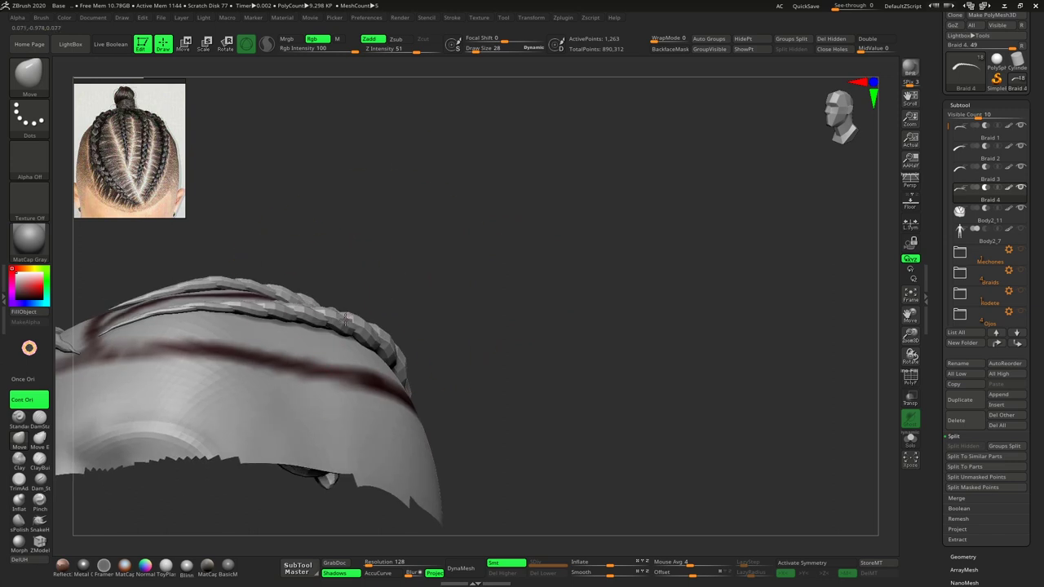
drag(450, 297, 528, 330)
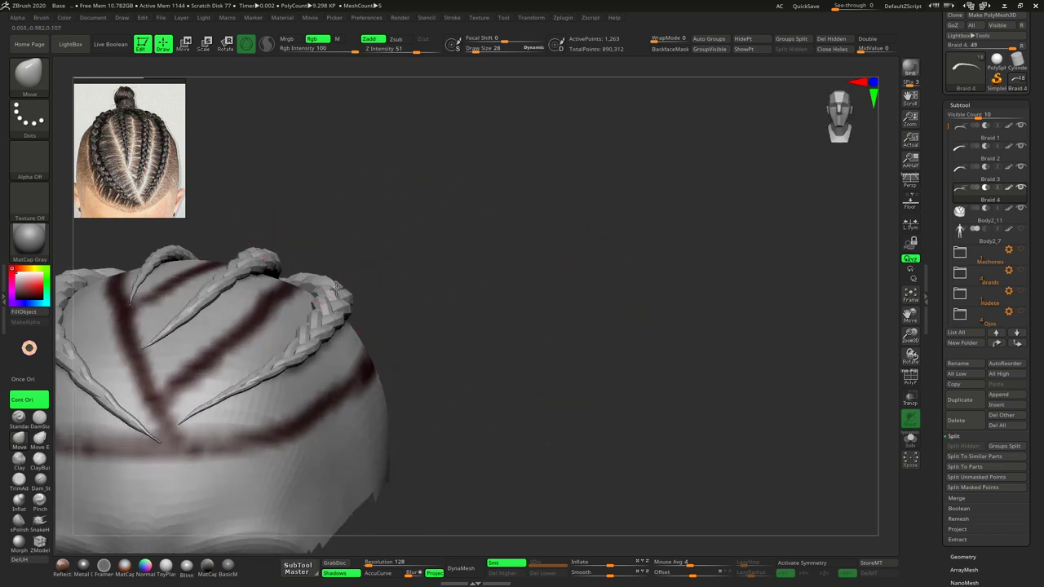
drag(391, 287, 431, 291)
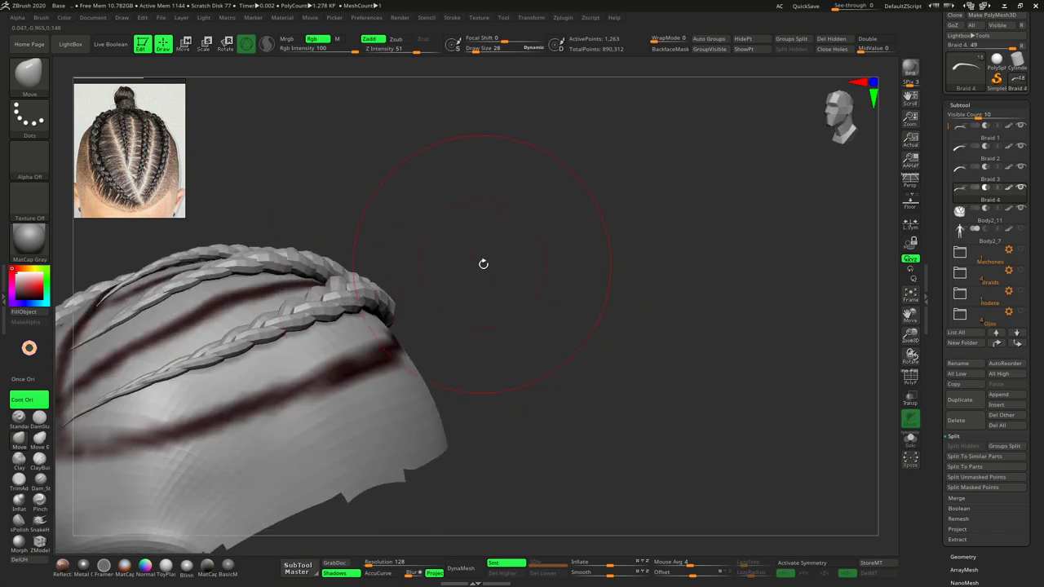
mouse_move(483, 264)
mouse_down()
mouse_move(506, 284)
mouse_move(454, 275)
mouse_move(492, 288)
mouse_move(457, 309)
mouse_move(531, 329)
mouse_move(525, 366)
mouse_move(560, 361)
mouse_move(621, 293)
mouse_move(607, 363)
mouse_move(620, 263)
mouse_move(623, 333)
mouse_move(565, 286)
mouse_move(616, 299)
mouse_up()
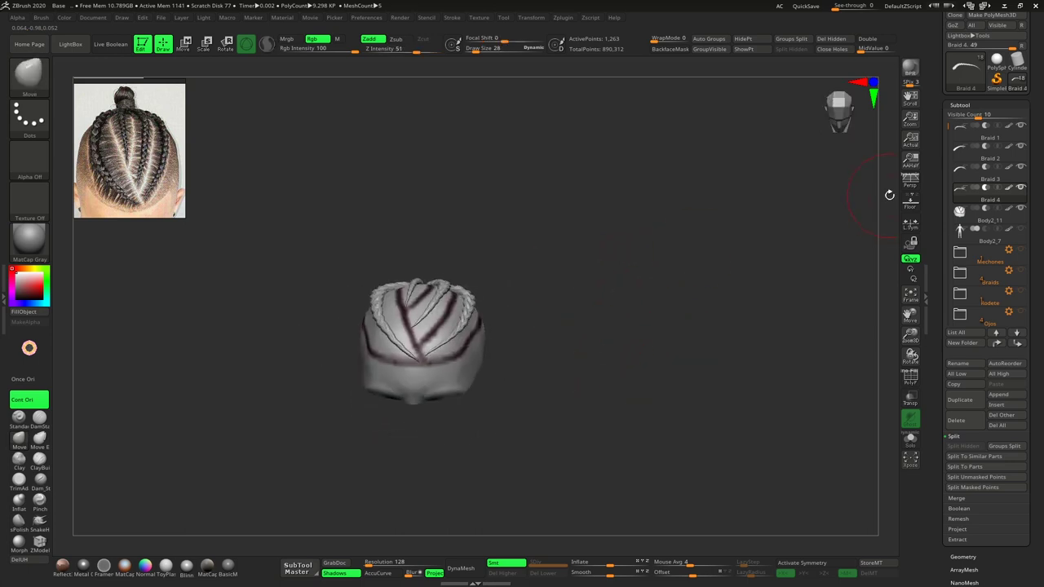
click(1021, 209)
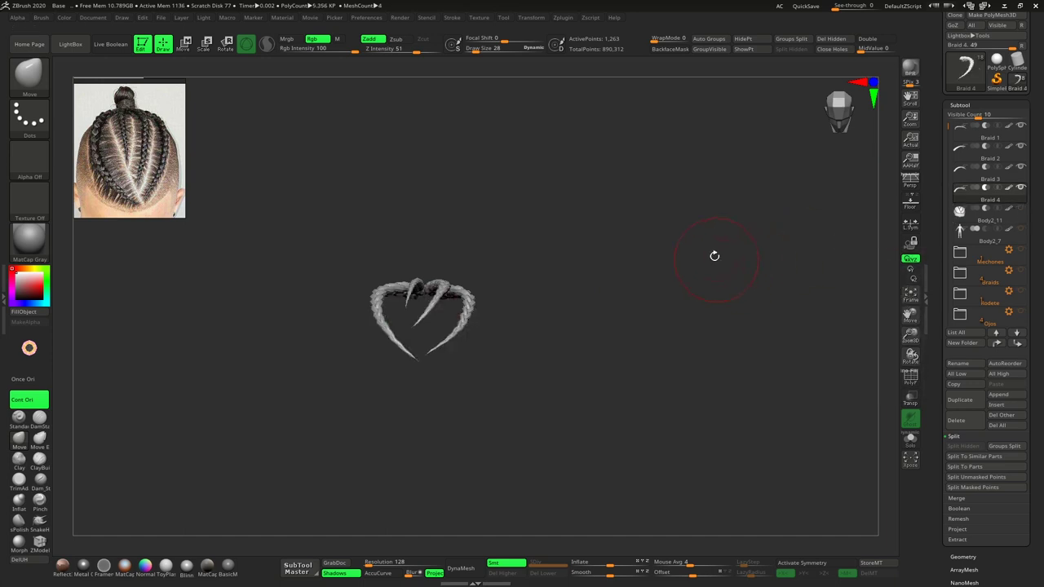
click(1019, 230)
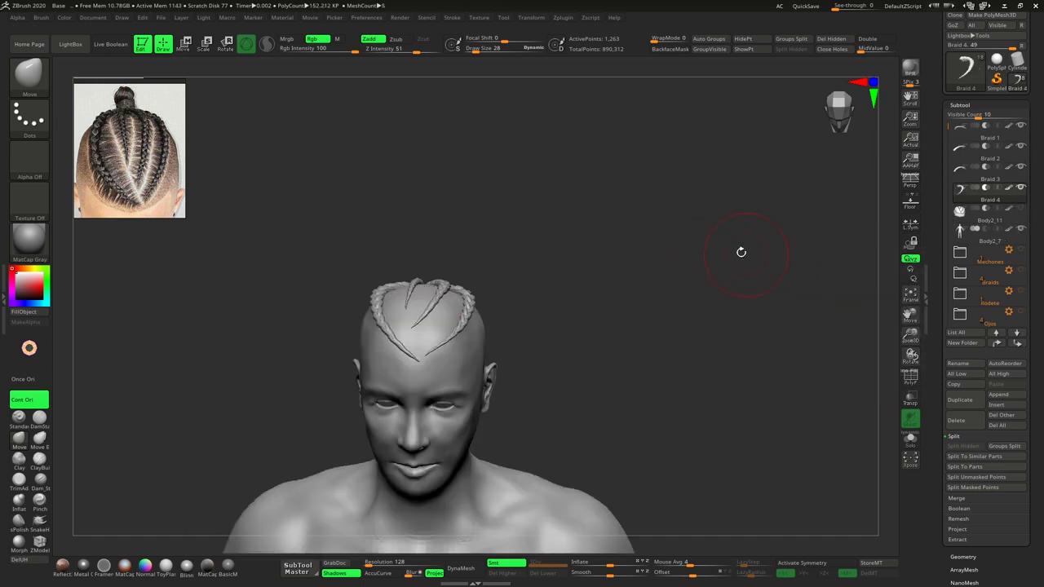
drag(741, 249, 723, 261)
mouse_move(522, 310)
mouse_down()
mouse_move(628, 292)
mouse_move(665, 263)
mouse_move(641, 289)
mouse_move(676, 291)
mouse_move(601, 284)
mouse_move(681, 282)
mouse_move(704, 297)
mouse_move(691, 289)
mouse_move(735, 274)
mouse_move(699, 272)
mouse_move(659, 240)
mouse_move(655, 297)
mouse_move(668, 259)
mouse_up()
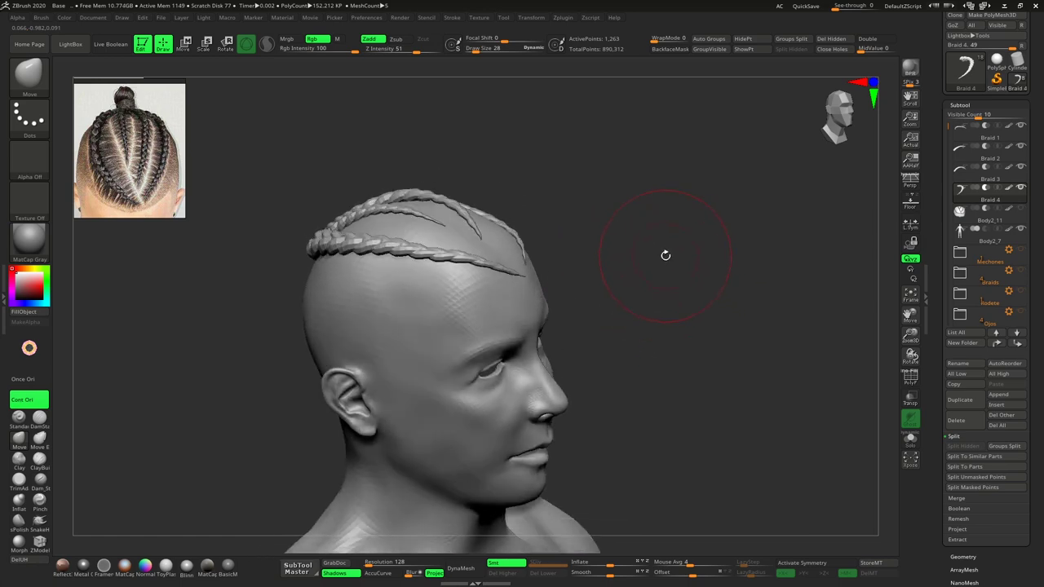